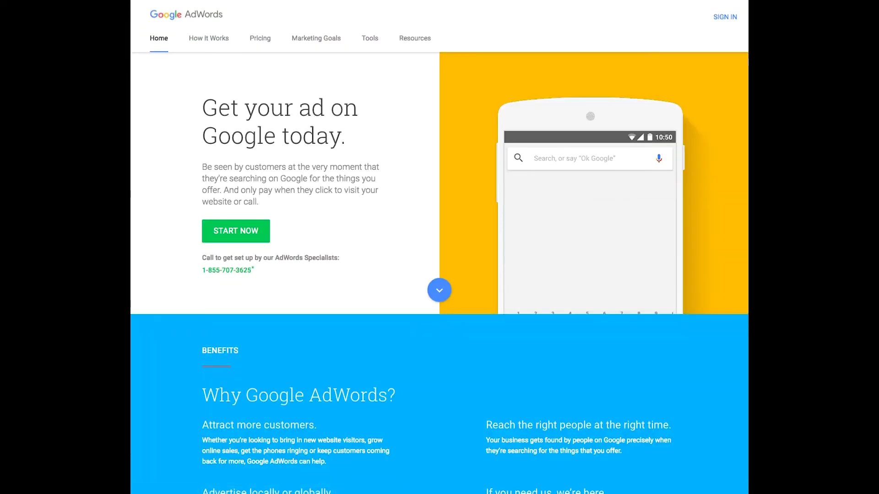
Step: Sign in to the Google AdWords account, entering the account password
click(729, 23)
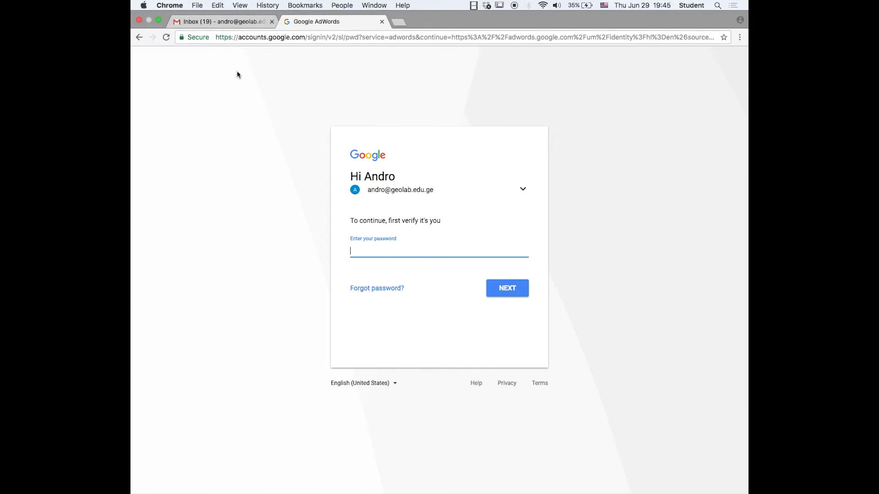
click(138, 36)
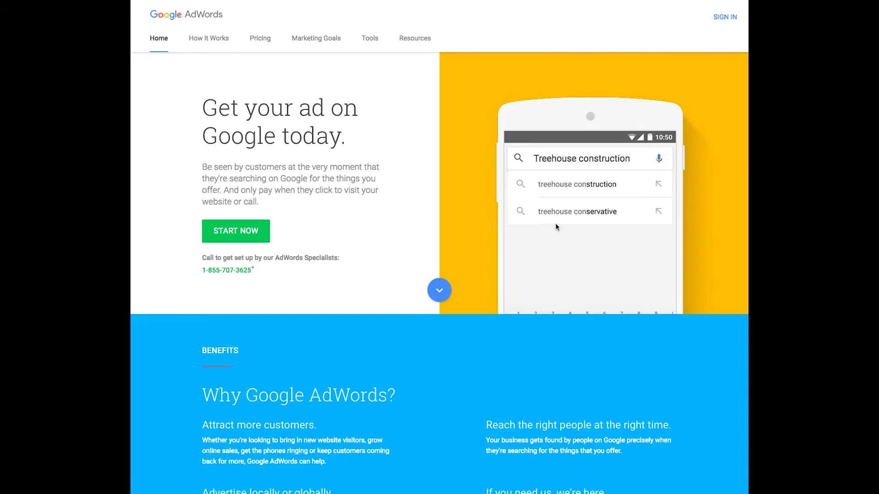
click(733, 18)
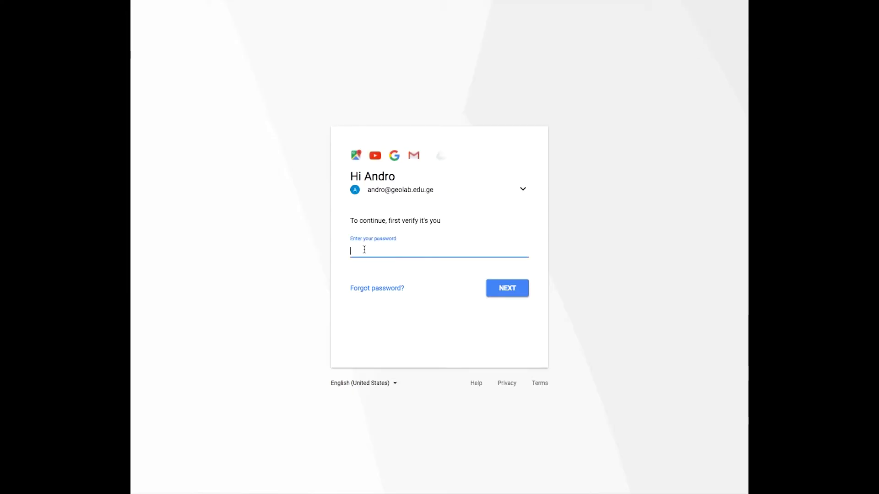
text(•••••••••)
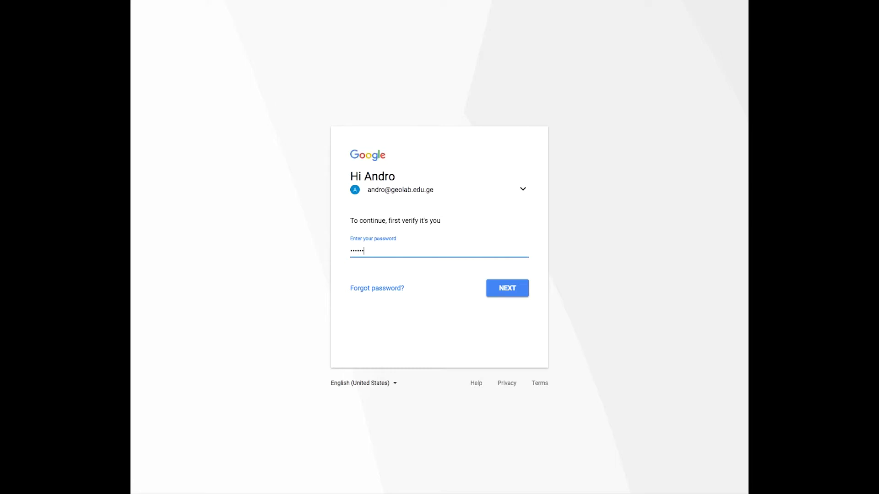
text(••)
click(493, 290)
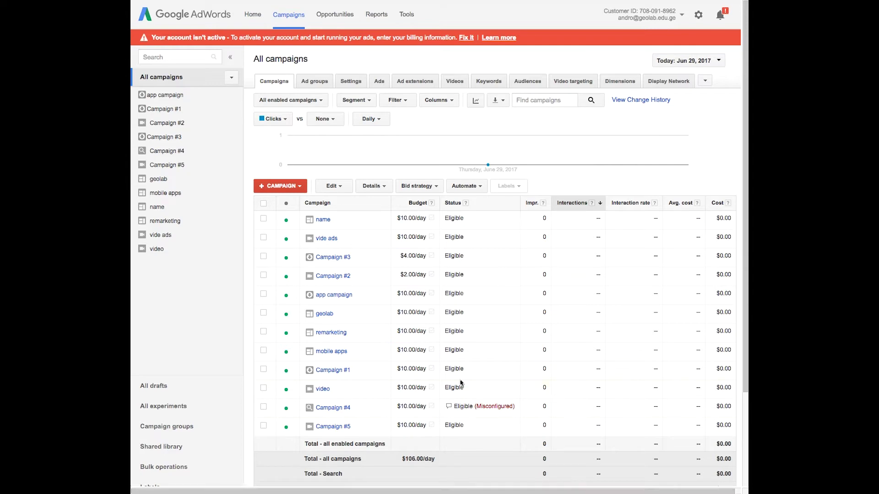
Step: Start a new Search Network only campaign with the All features type and open its campaign name for editing
click(301, 188)
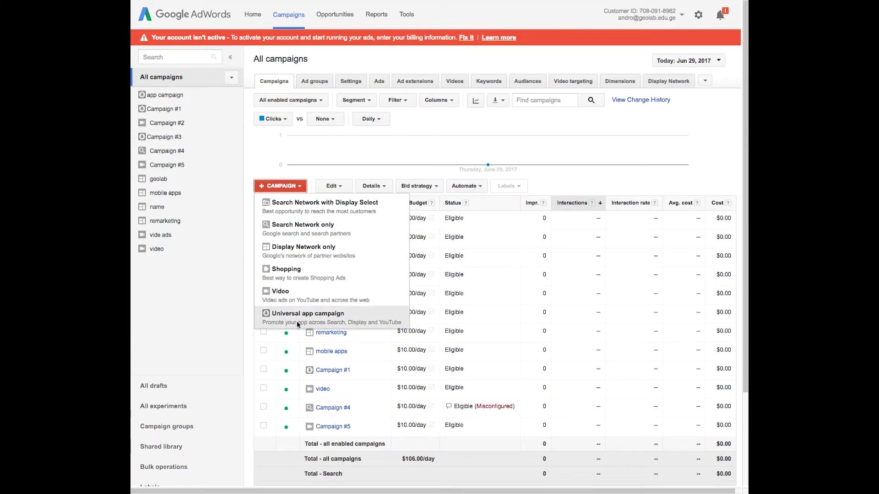
click(324, 227)
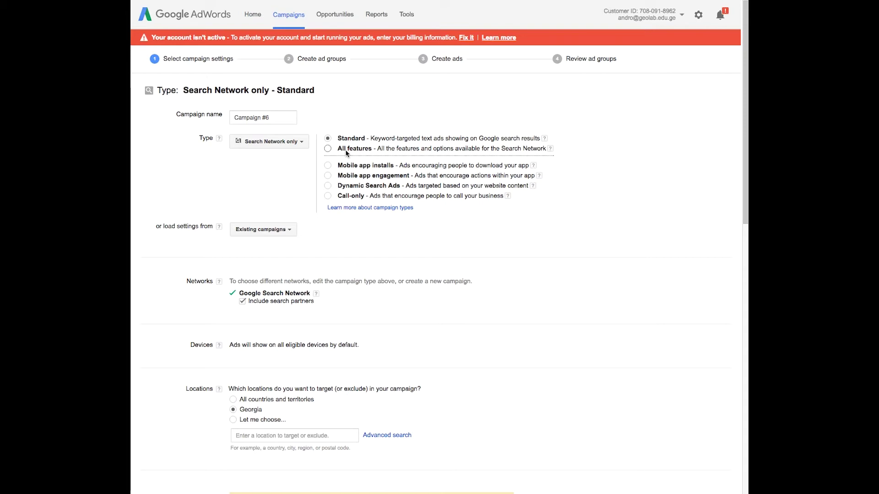
click(327, 148)
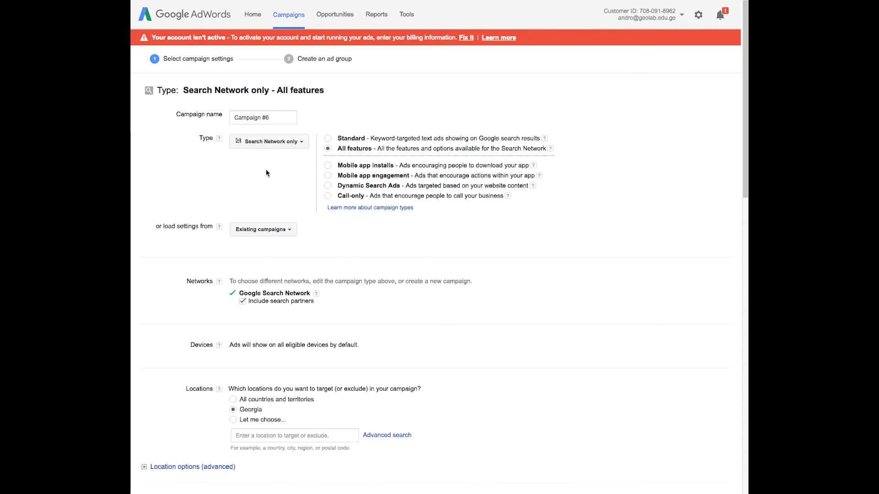
triple_click(252, 118)
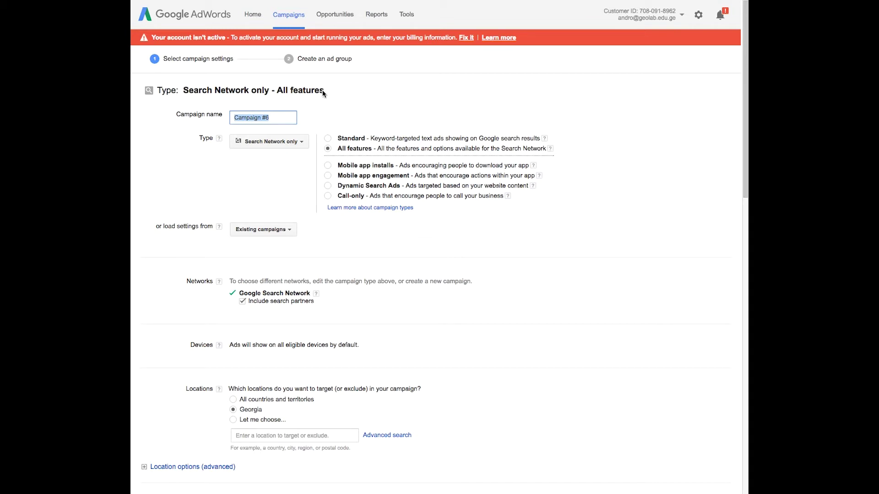
Step: Open the website myhome.ge in a new browser tab
mouse_move(361, 3)
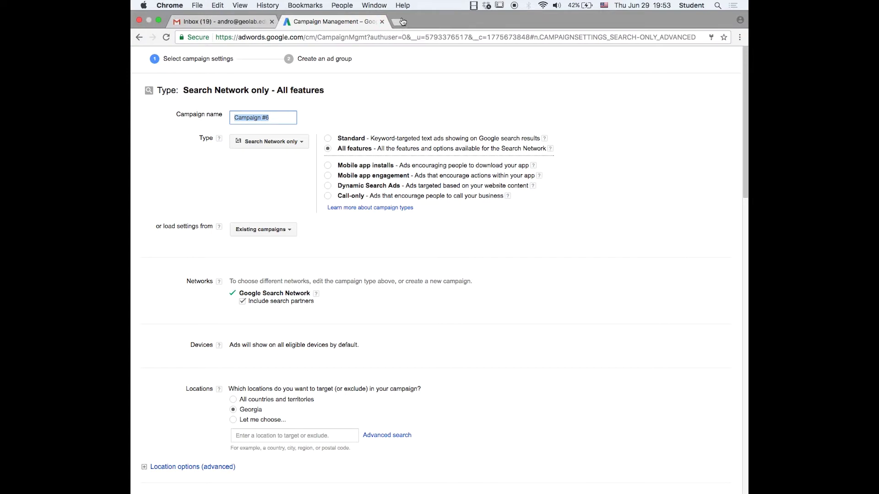
click(402, 22)
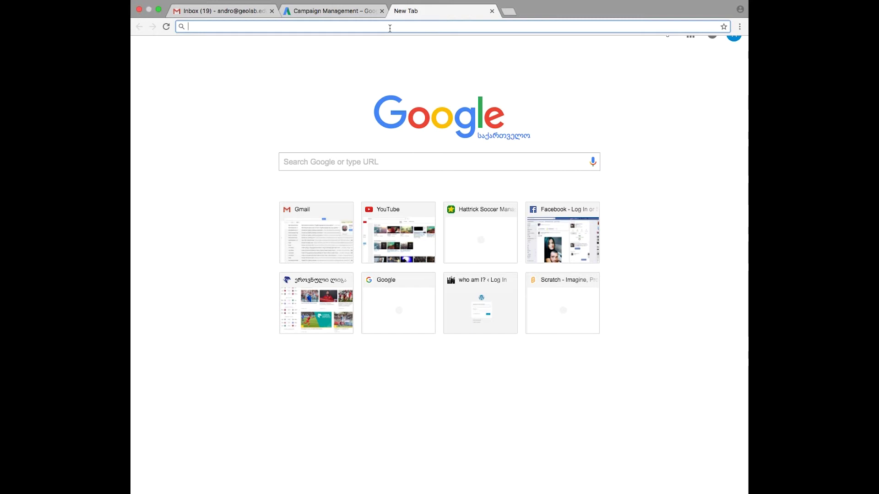
text(my)
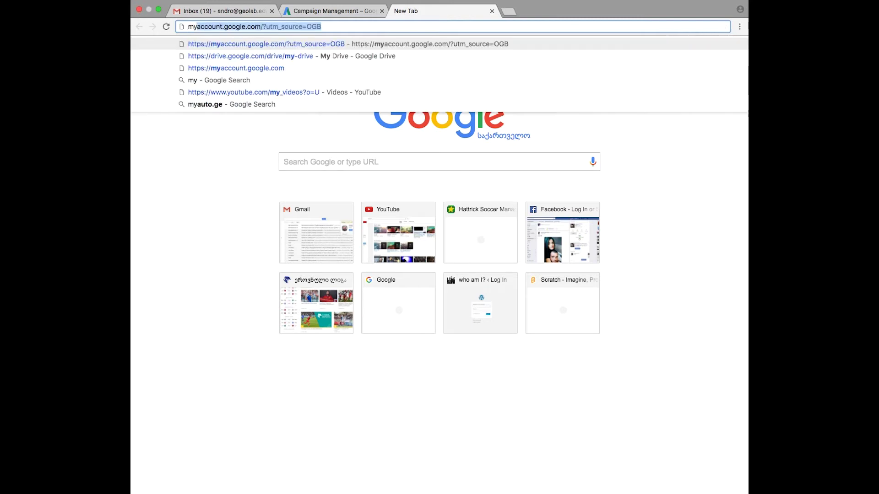
text(ho)
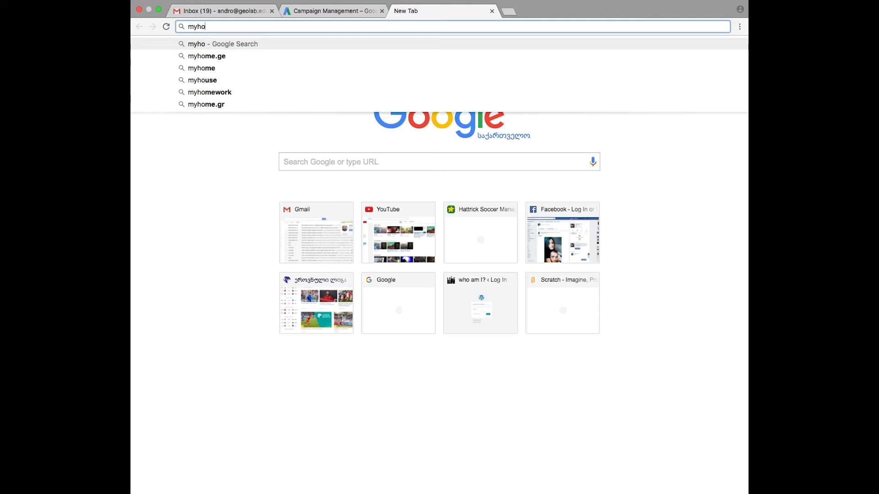
text(me.ge)
key(Return)
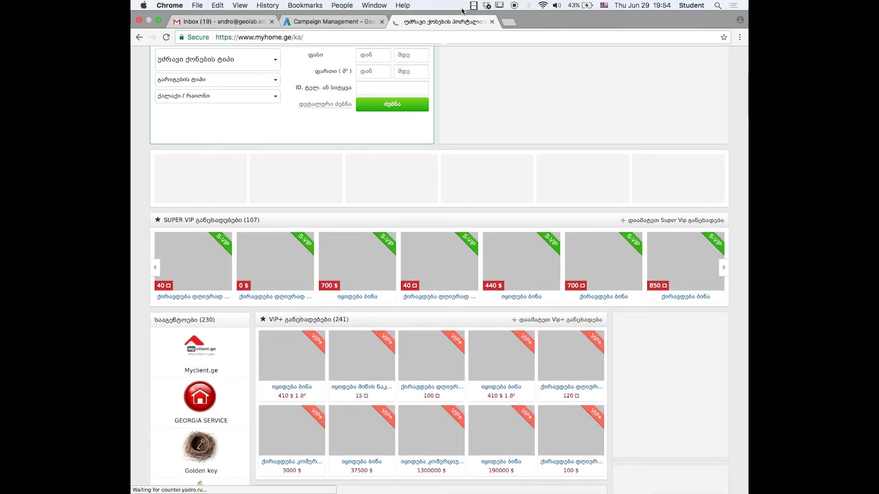
Step: Return to the AdWords campaign setup and name the campaign myhome.ge
click(423, 33)
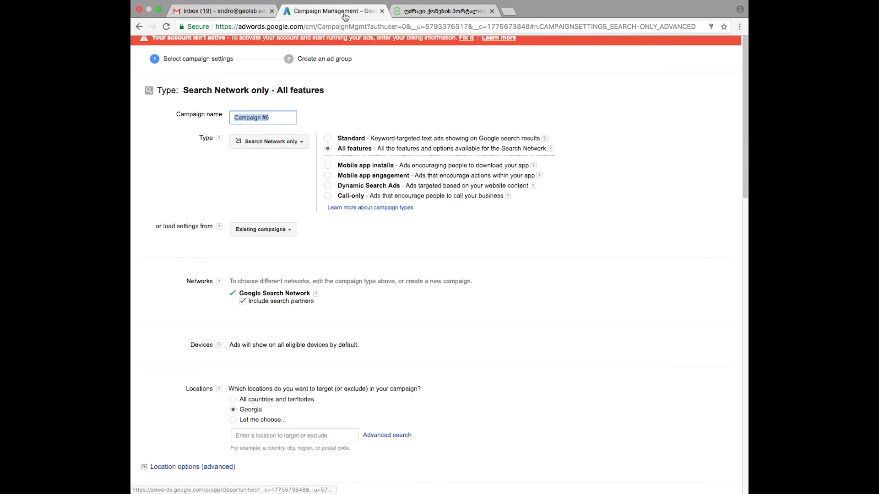
click(333, 11)
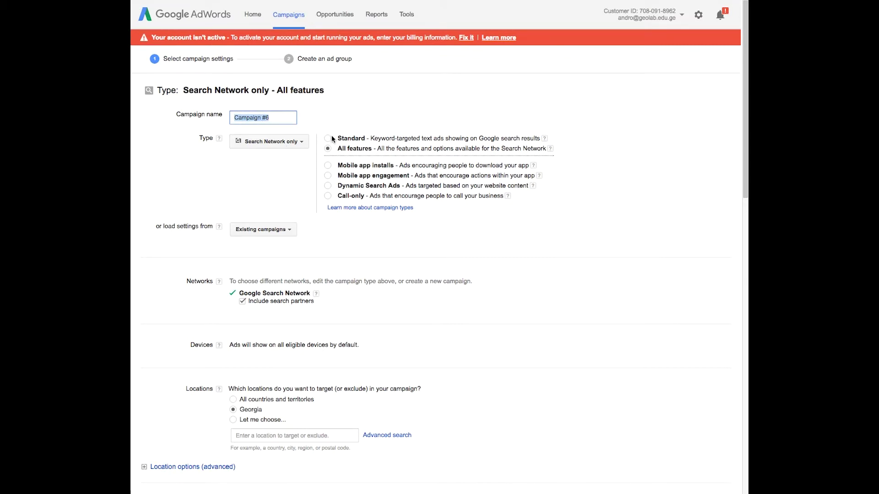
text(myhome.ge)
click(569, 235)
Step: Examine the list of existing campaigns whose settings can be loaded, and close it without choosing one
scroll(569, 235, down, 3)
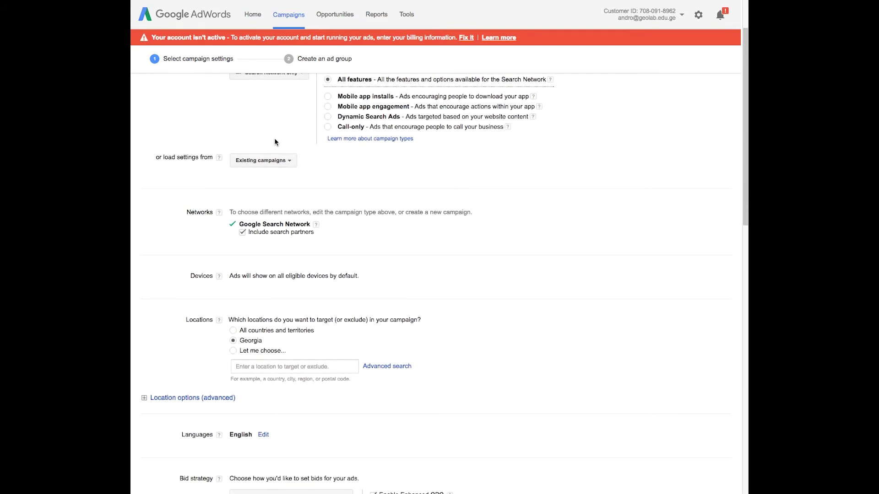
scroll(274, 142, down, 1)
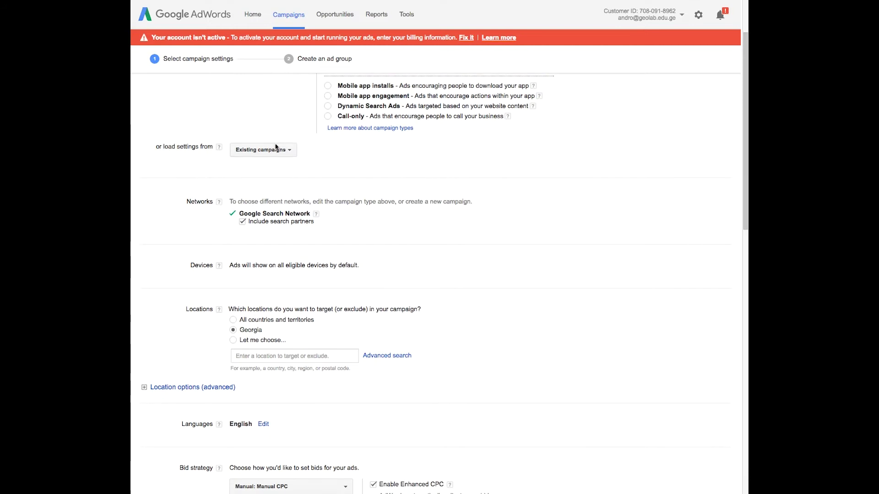
click(219, 147)
click(275, 152)
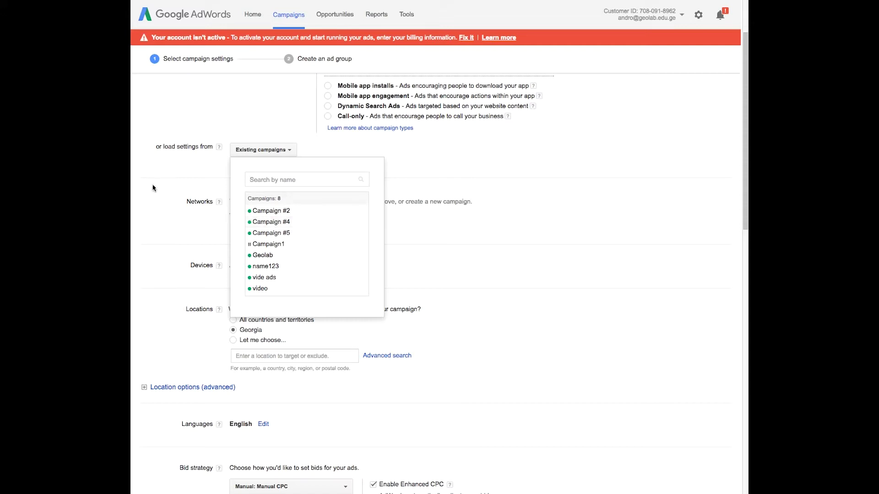
click(187, 163)
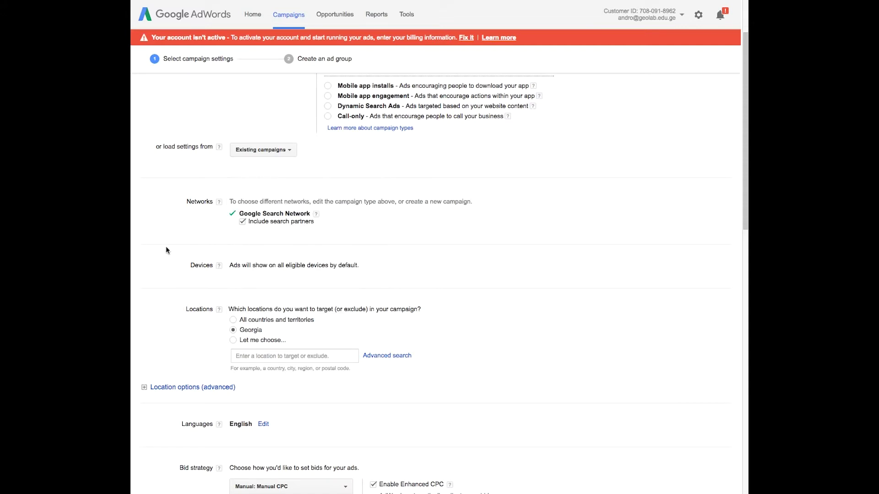
click(278, 152)
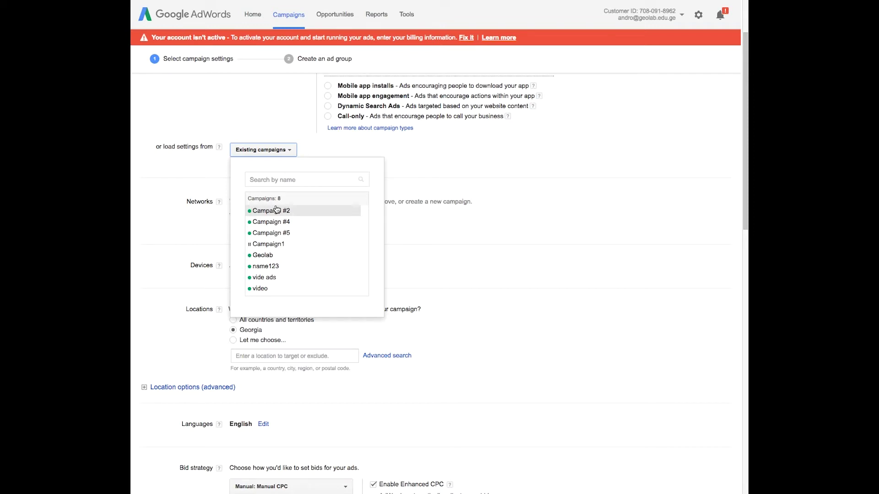
click(140, 169)
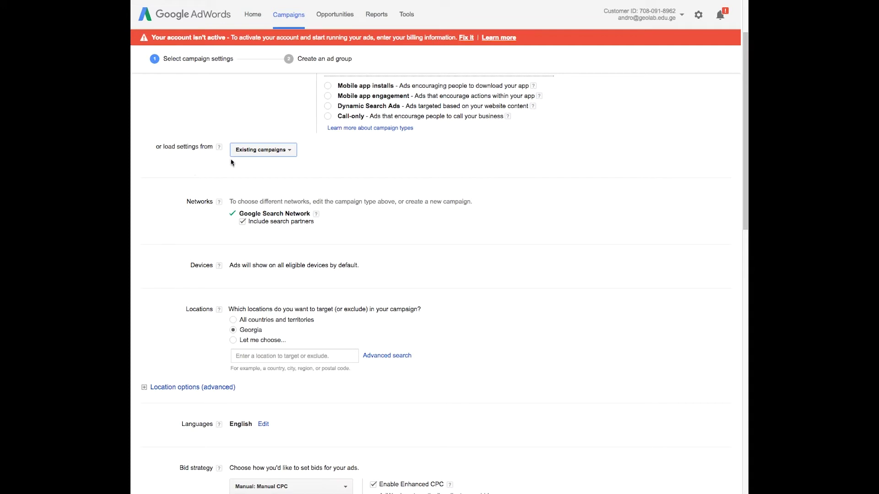
click(156, 208)
Step: Expand the advanced location options of the campaign
scroll(166, 235, down, 1)
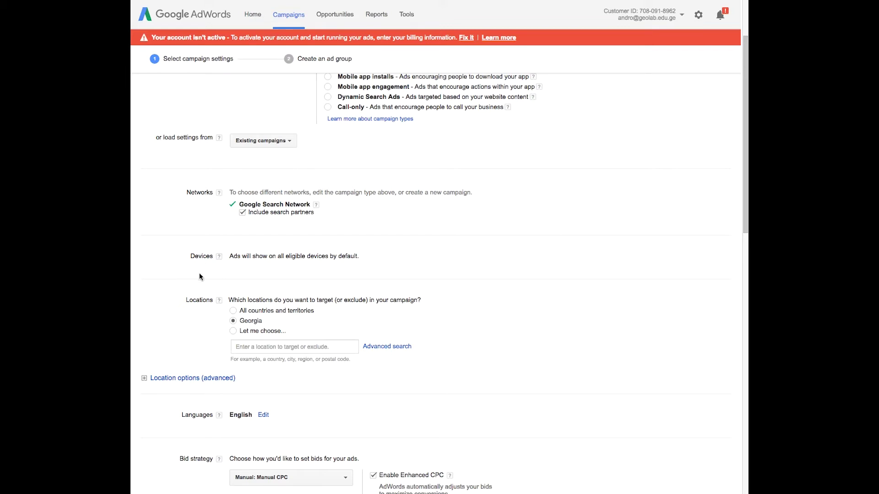
scroll(173, 285, down, 2)
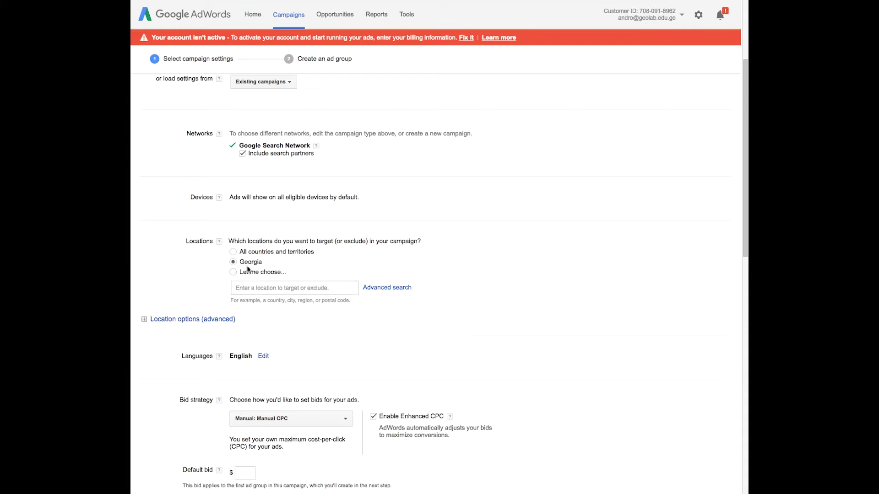
click(184, 323)
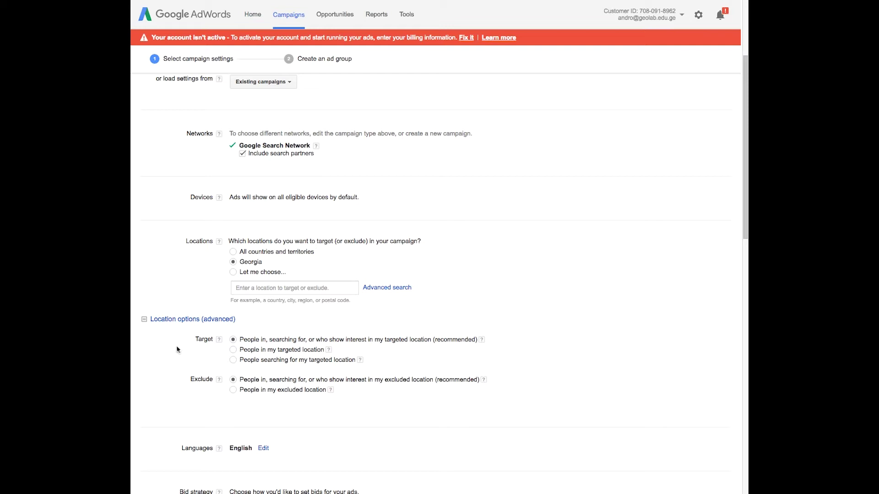
Step: View the advanced search for custom-chosen locations, cancel it, and target Georgia again
click(250, 275)
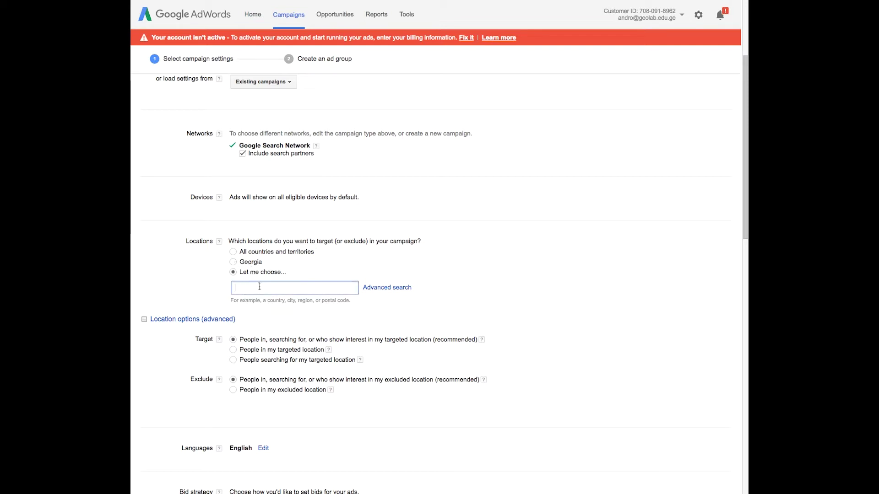
click(375, 289)
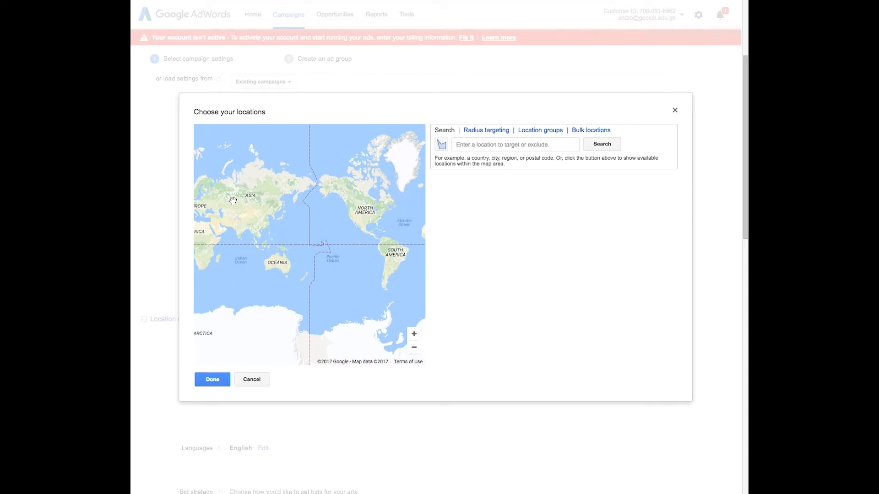
click(252, 379)
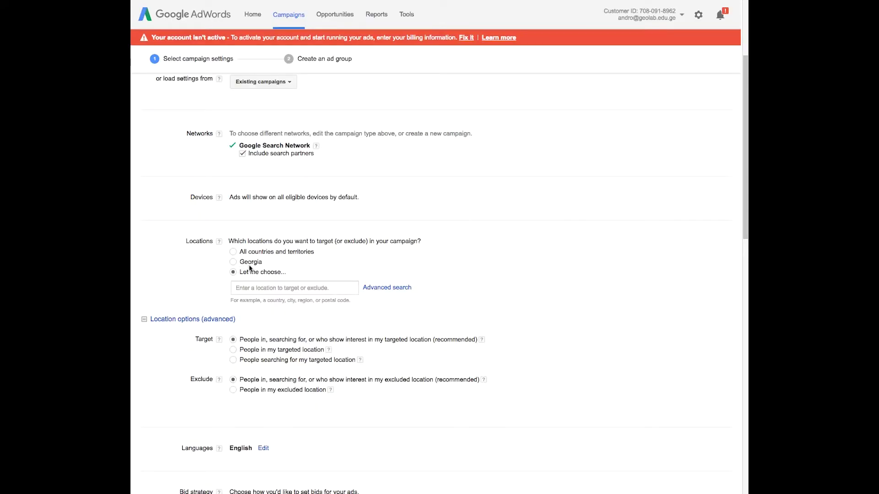
click(250, 263)
Step: Edit the campaign's language targeting to include all languages
scroll(133, 290, down, 3)
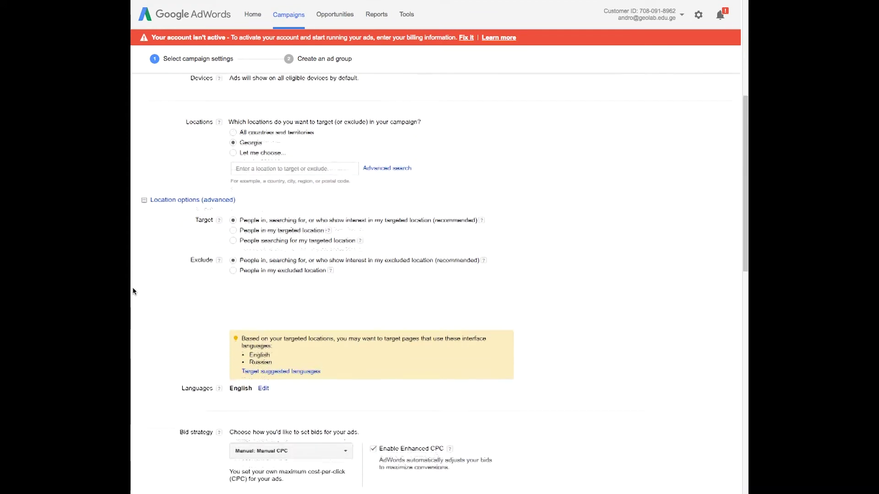
scroll(133, 292, down, 3)
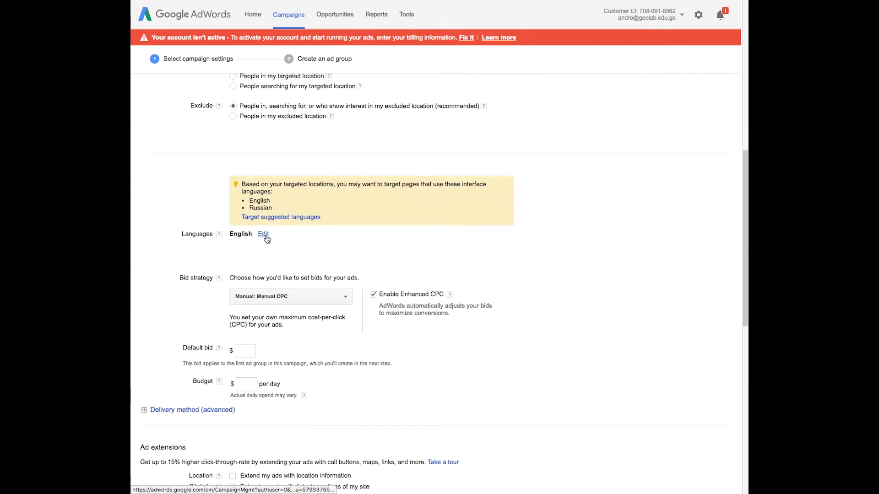
click(264, 235)
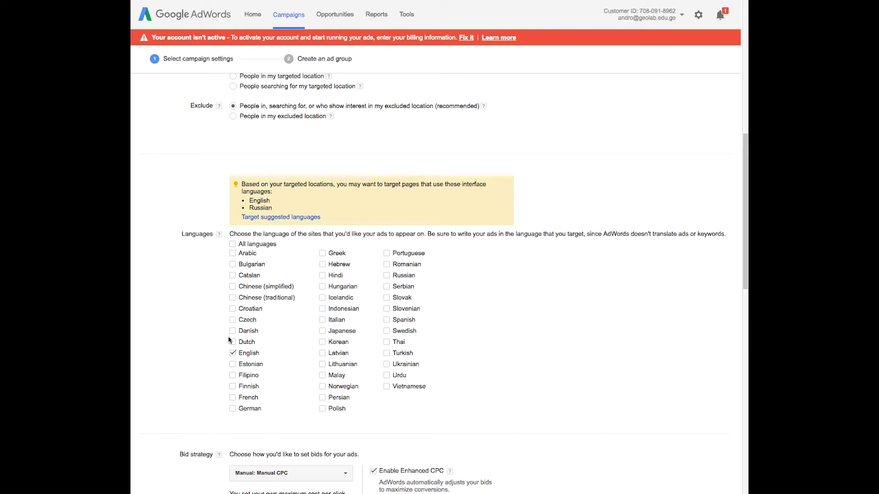
click(253, 244)
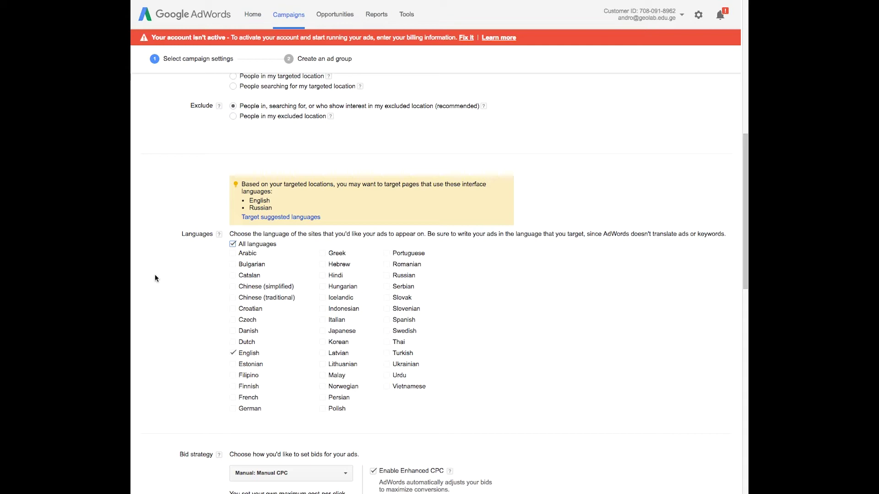
Step: Review the available bid strategies, choose Manual CPC for the campaign, and disable Enhanced CPC
scroll(155, 277, down, 3)
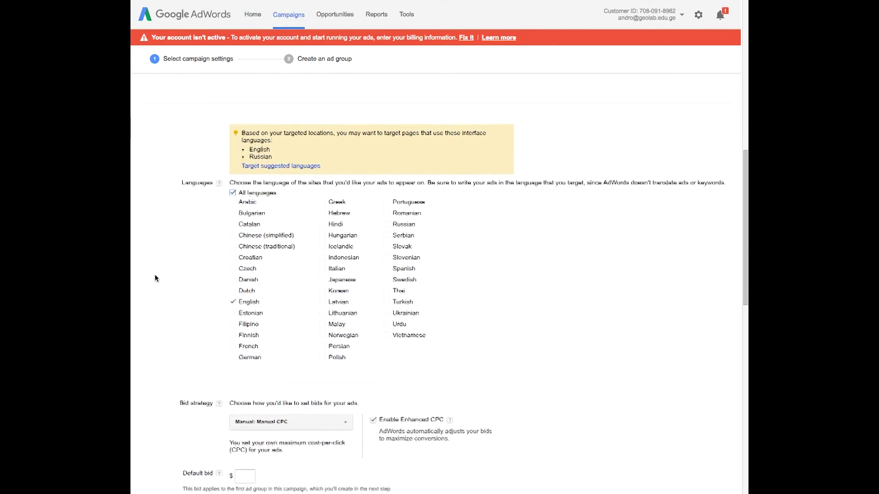
scroll(154, 277, down, 3)
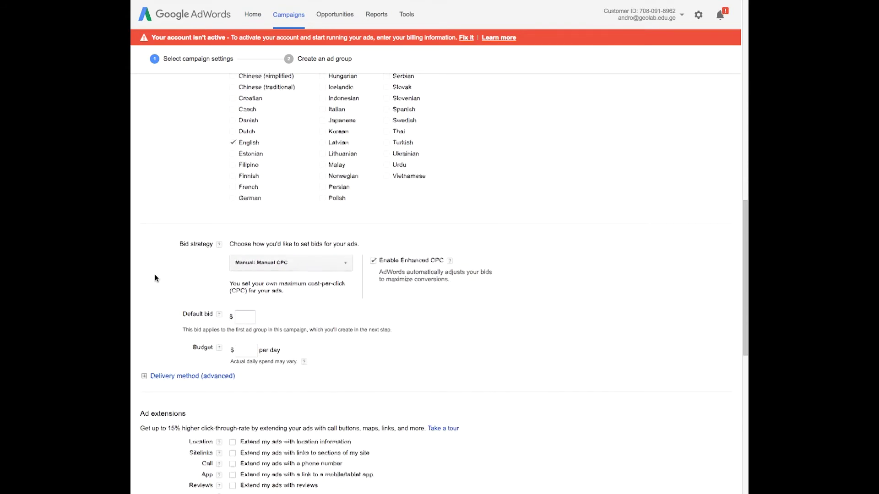
scroll(154, 278, down, 2)
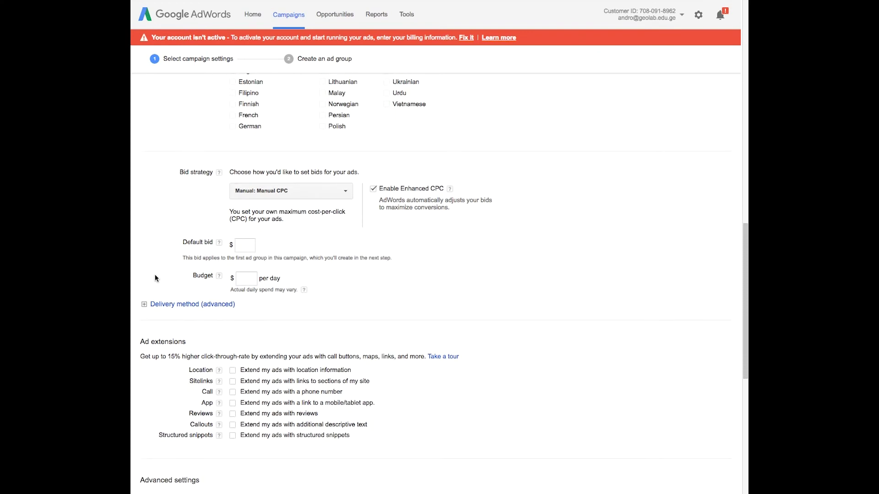
click(321, 185)
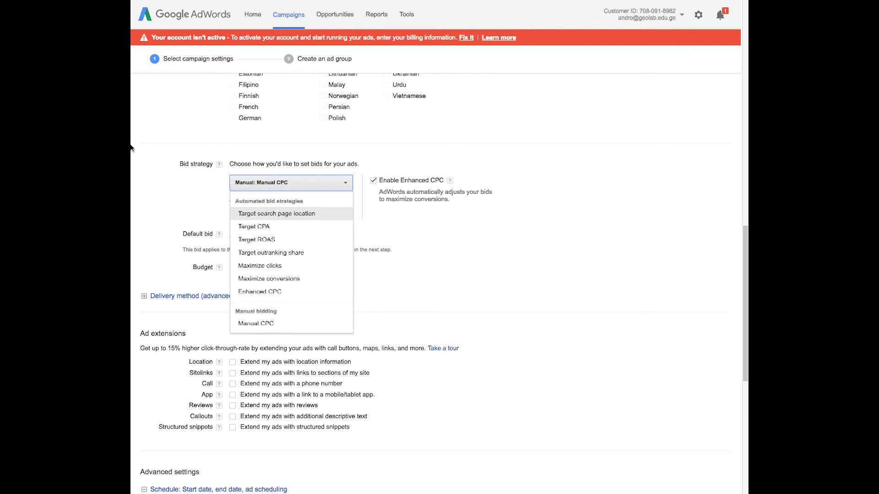
scroll(382, 232, up, 10)
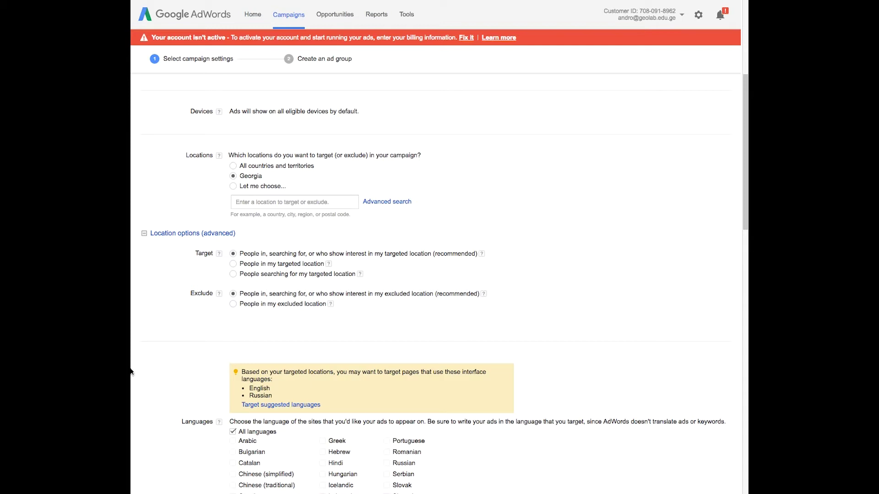
scroll(140, 351, down, 8)
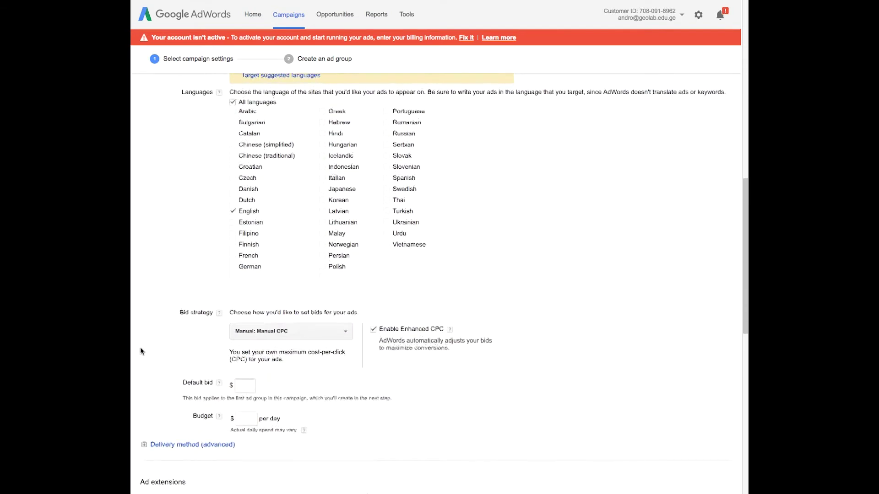
scroll(140, 351, down, 1)
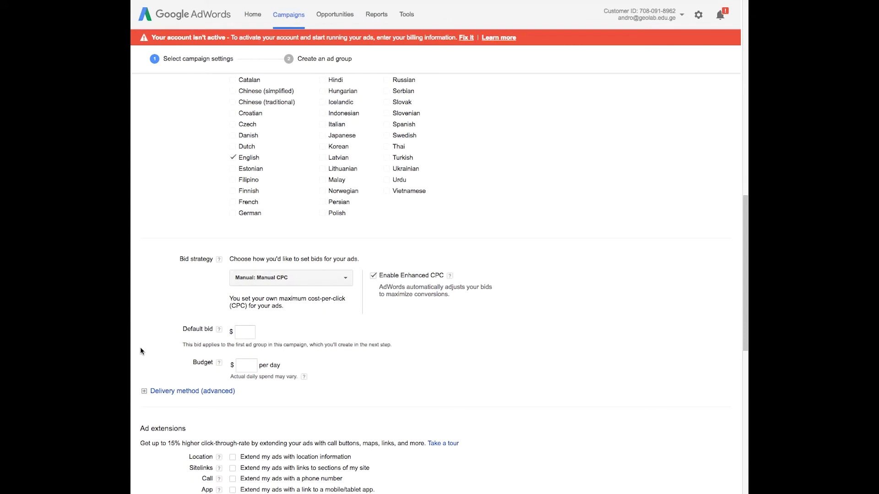
click(314, 279)
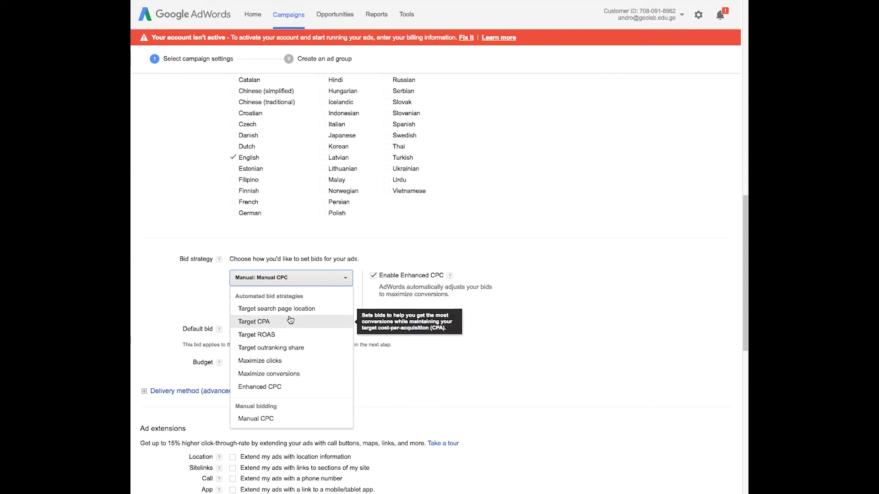
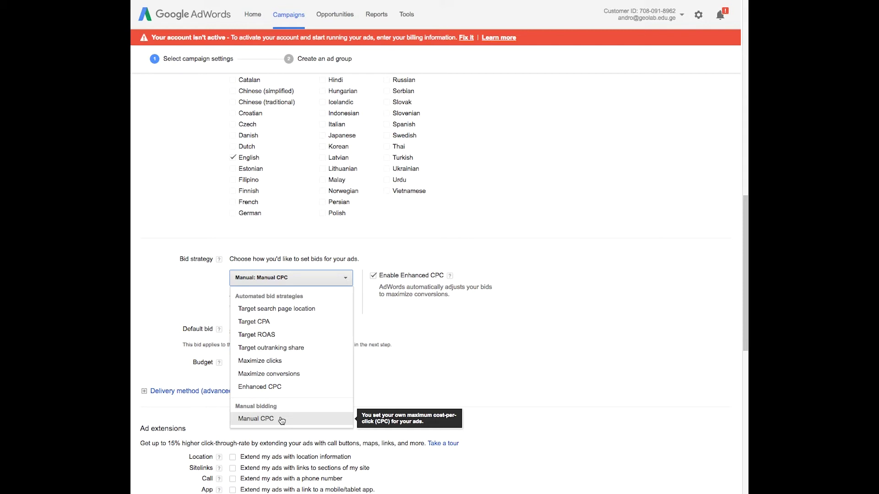
click(281, 421)
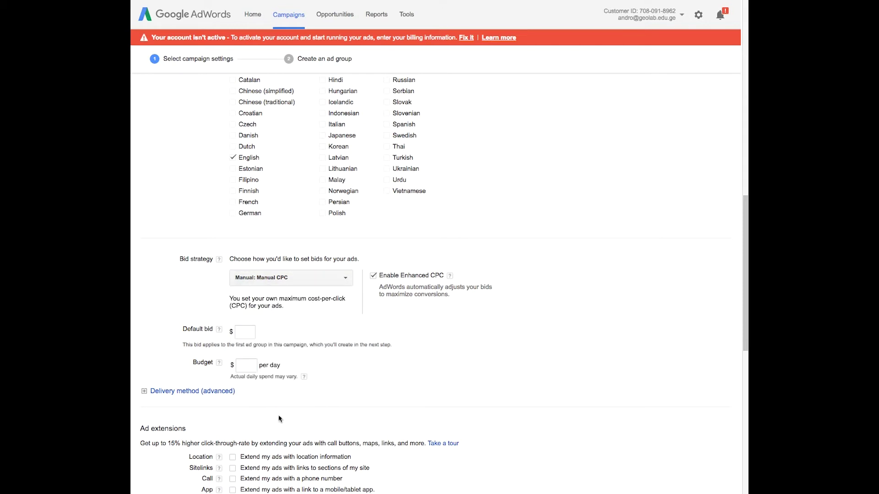
click(373, 276)
Step: Set the campaign's default bid to $0.1 and its budget to $20 per day
scroll(352, 357, down, 3)
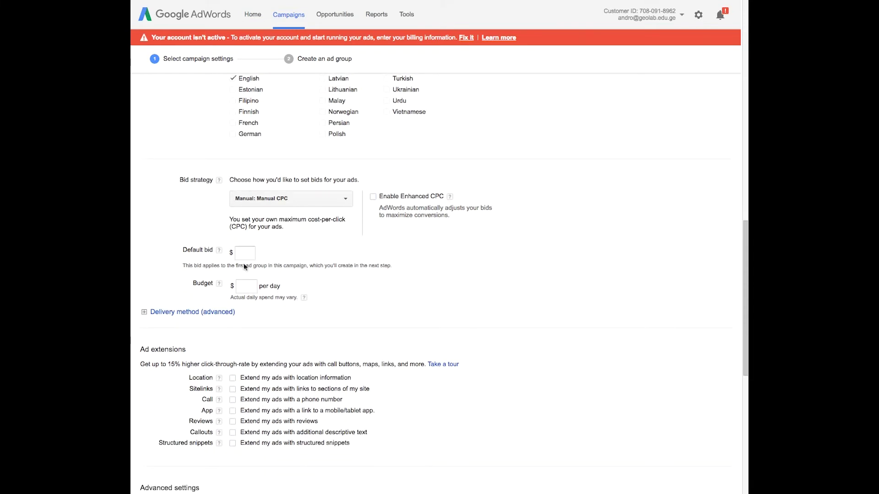
click(237, 252)
text(.1)
click(465, 291)
click(244, 285)
text(20)
click(344, 298)
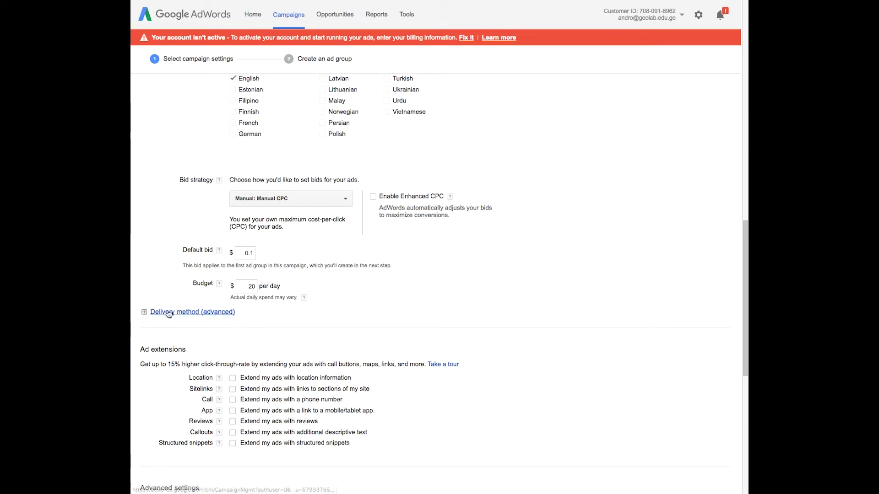
Step: Expand the advanced delivery method options and review them along with the ad extensions and schedule settings below
click(168, 313)
scroll(142, 263, down, 4)
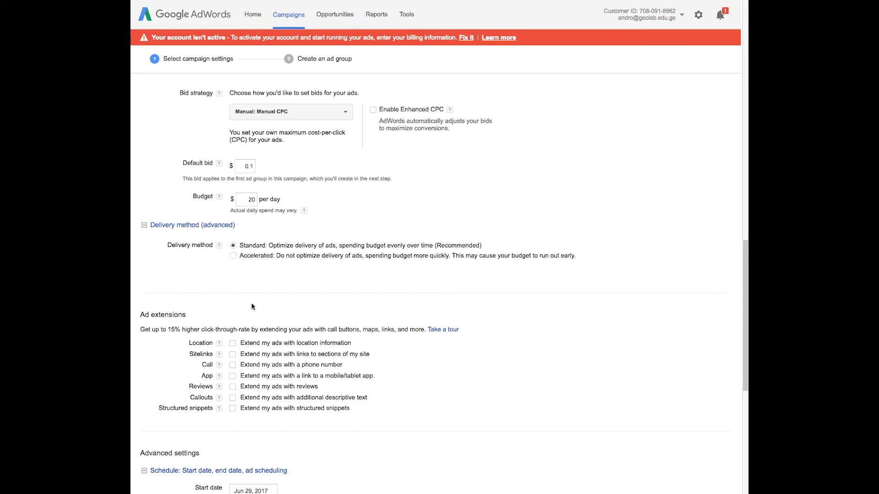
scroll(313, 345, down, 3)
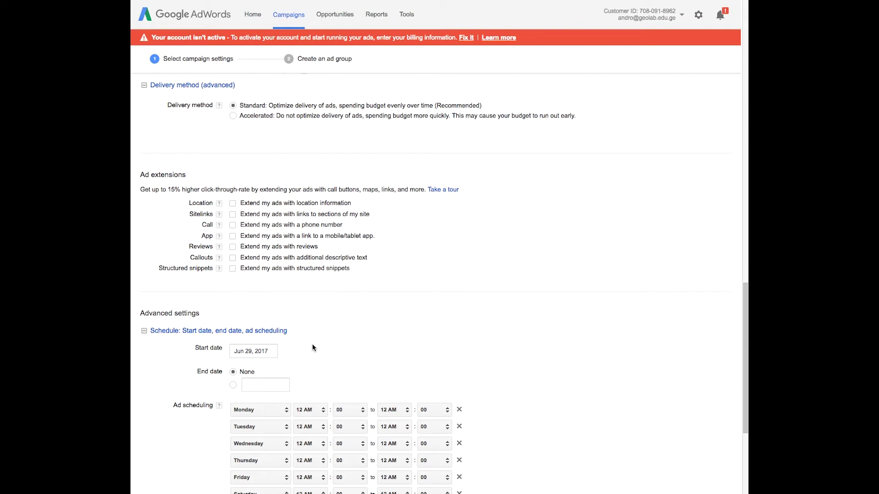
Step: Search Google for "binebi" in a new browser tab
scroll(497, 248, left, 3)
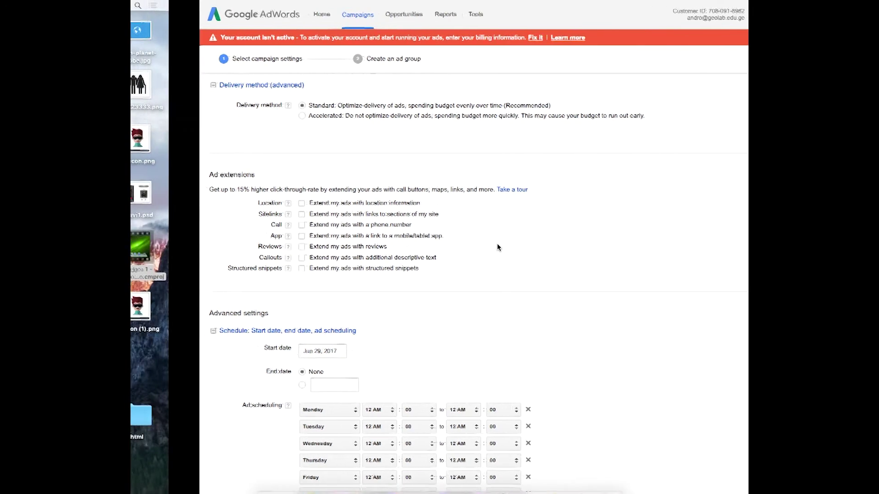
mouse_move(424, 2)
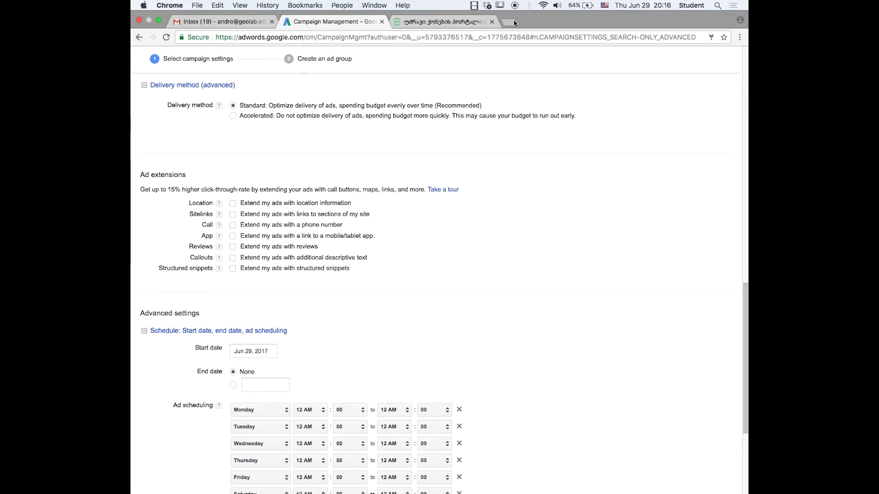
key(super+t)
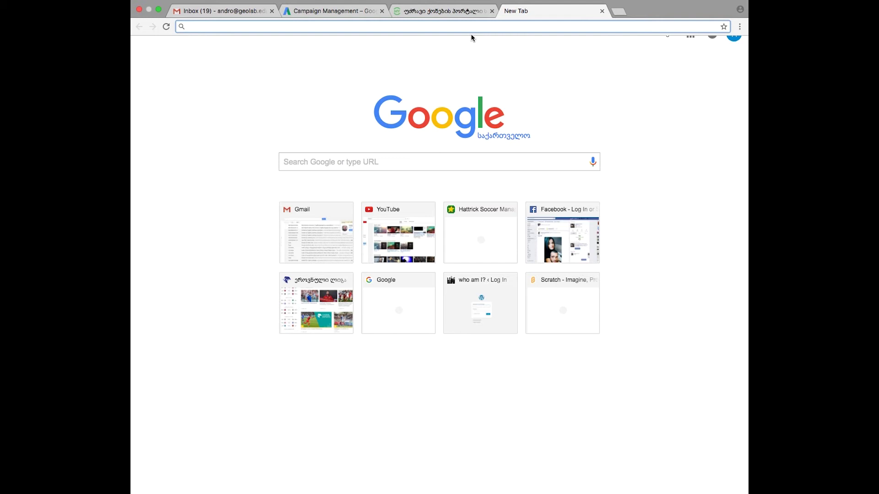
text(binebi)
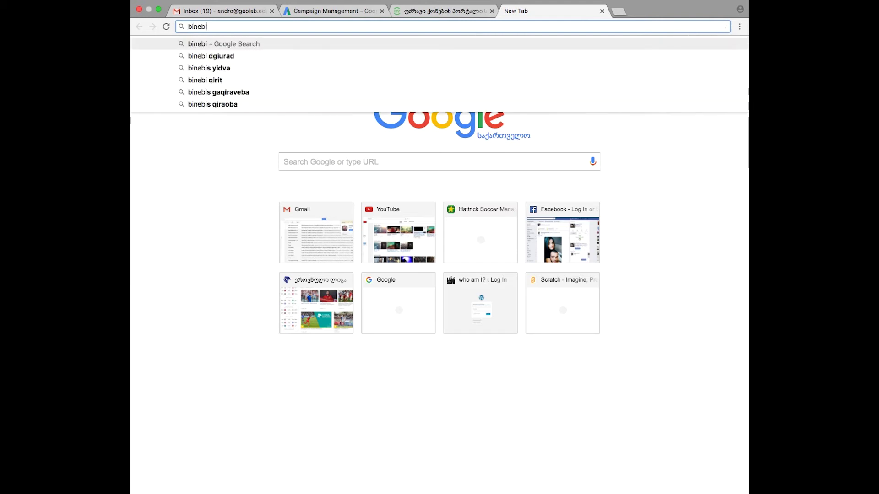
key(Return)
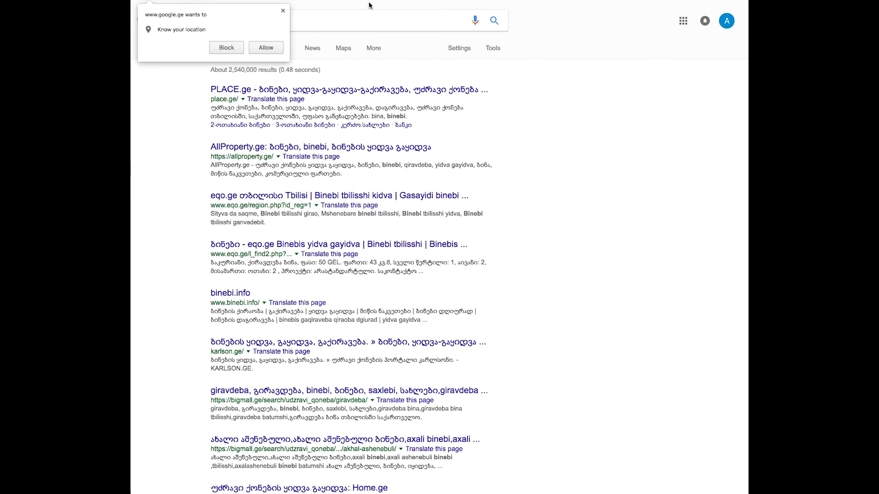
Step: Dismiss the location request, search Google for "sesxebi" instead, and examine the ads throughout the results page
click(366, 23)
click(282, 11)
double_click(282, 20)
text(sesxe)
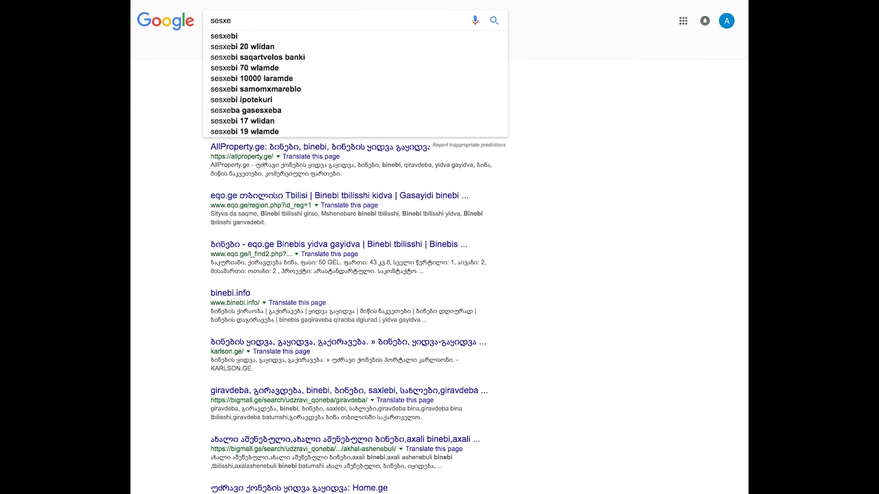
text(bi)
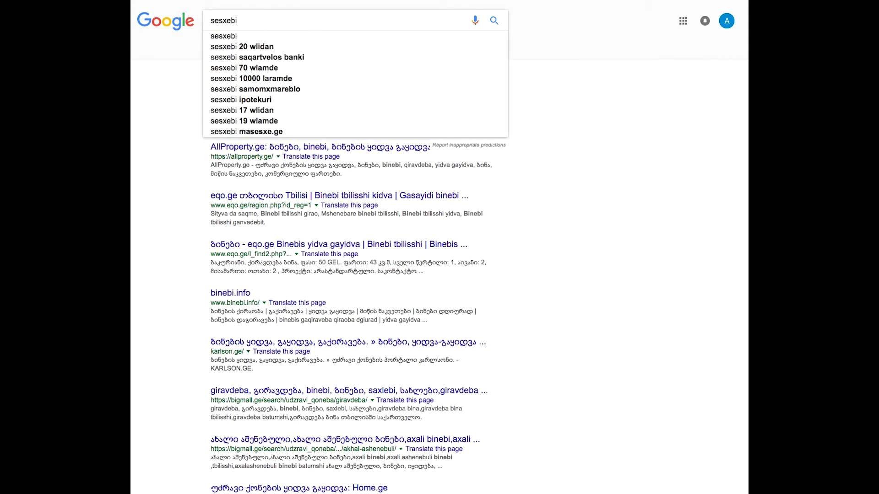
click(172, 106)
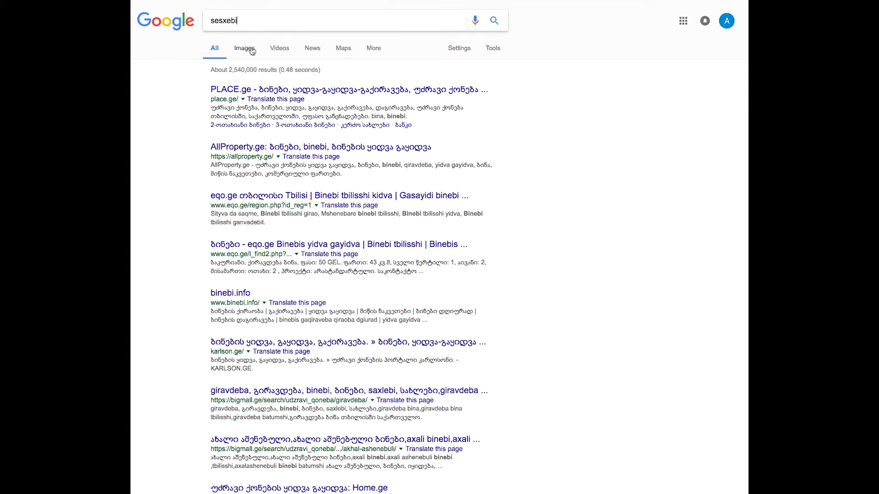
key(Return)
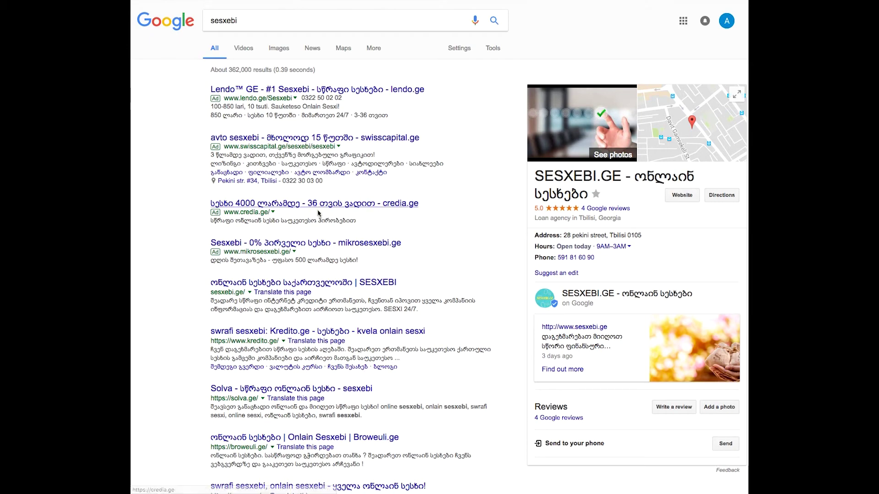
scroll(289, 289, down, 15)
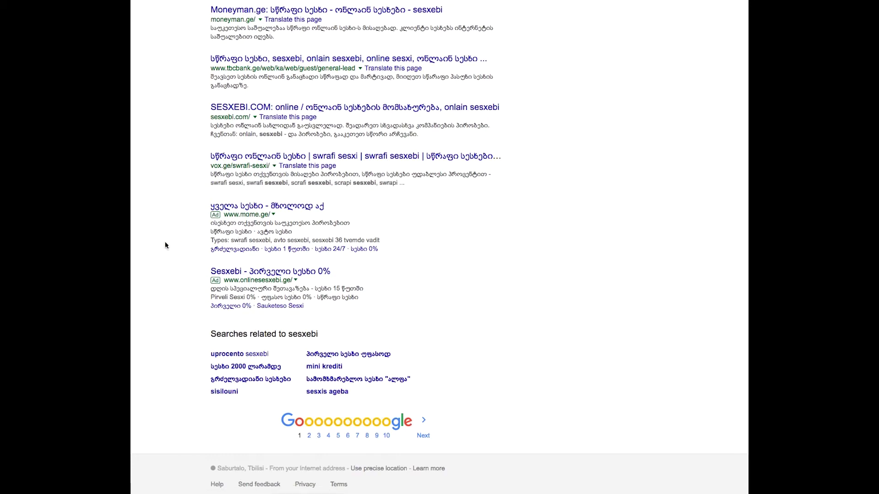
scroll(132, 191, up, 15)
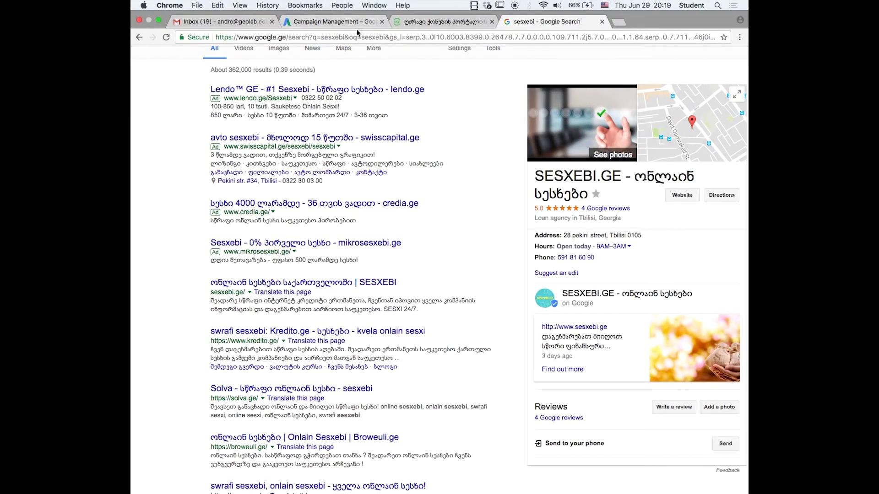
Step: Return to the AdWords campaign settings and enable the Sitelinks extension for links to sections of the site
click(359, 22)
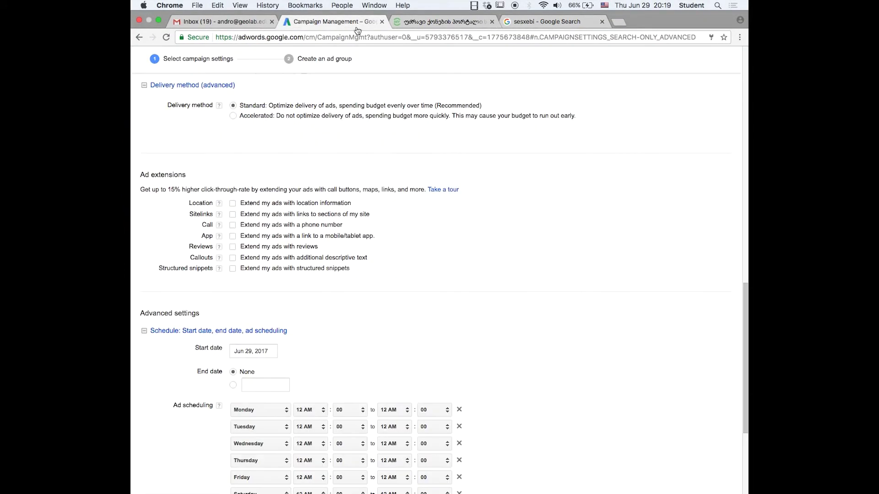
click(232, 214)
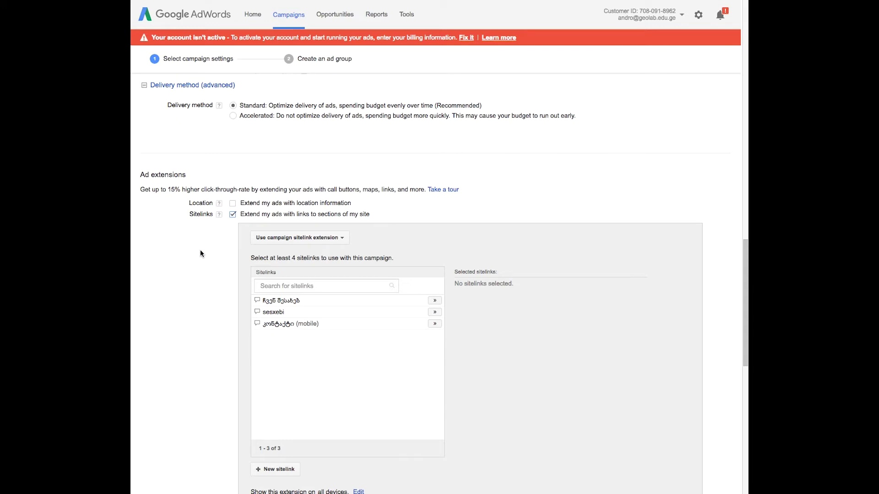
scroll(200, 254, down, 3)
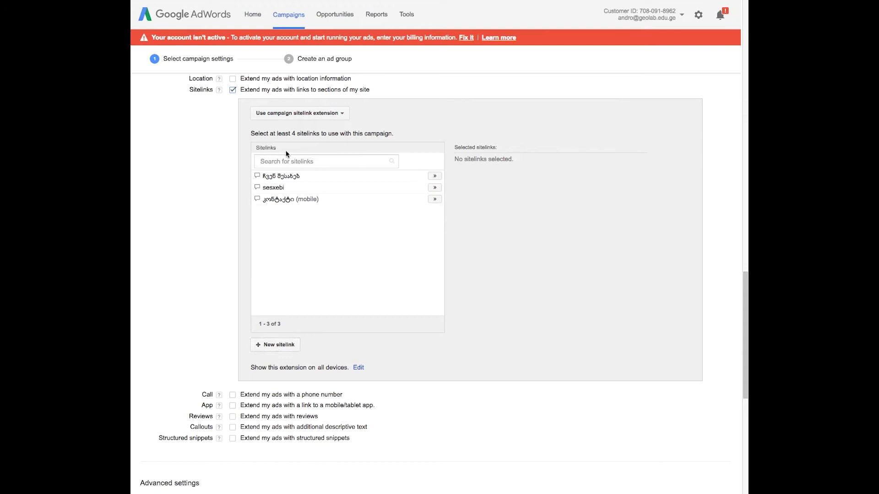
Step: Start a new sitelink and enter "ბინები" as its link text, using the Georgian keyboard layout
mouse_move(296, 192)
click(273, 347)
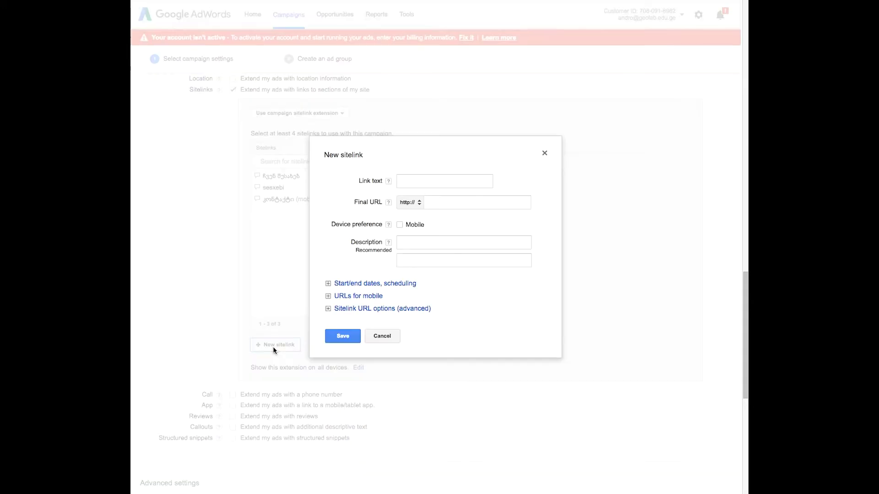
click(425, 182)
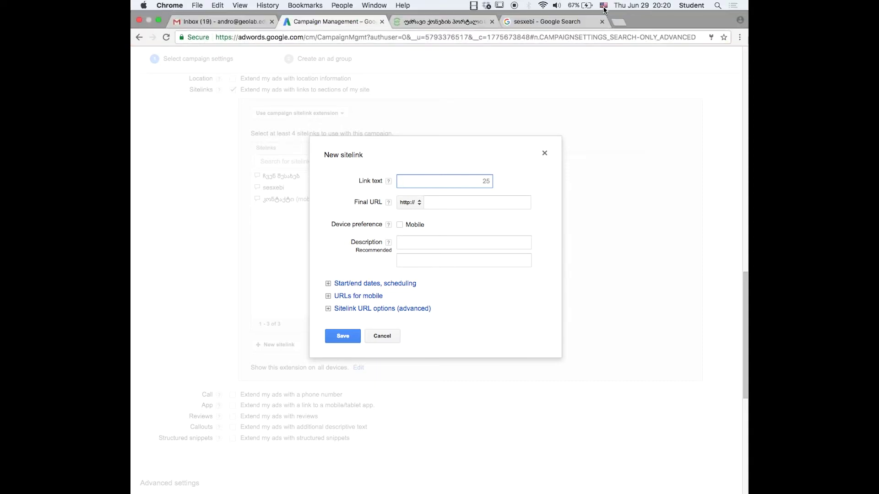
click(606, 9)
click(641, 27)
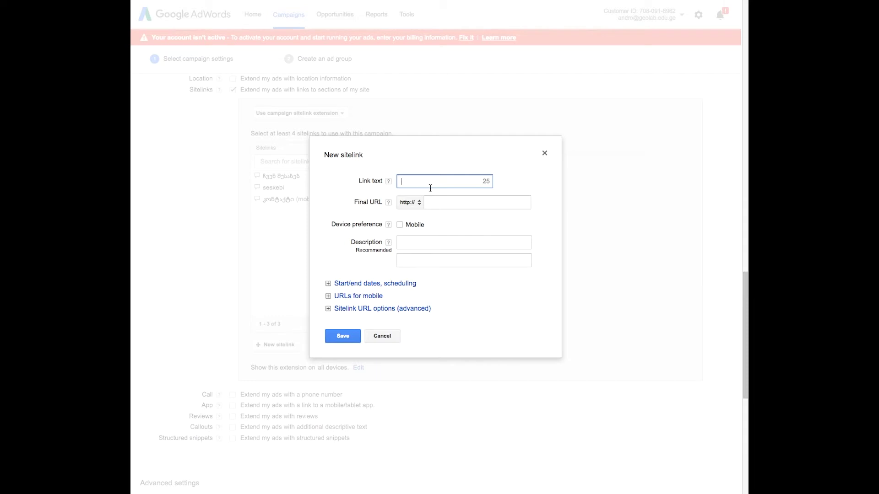
text(ბინები)
Step: Enter myhome.ge/binebi as the sitelink's final URL, using the U.S. keyboard layout
click(457, 202)
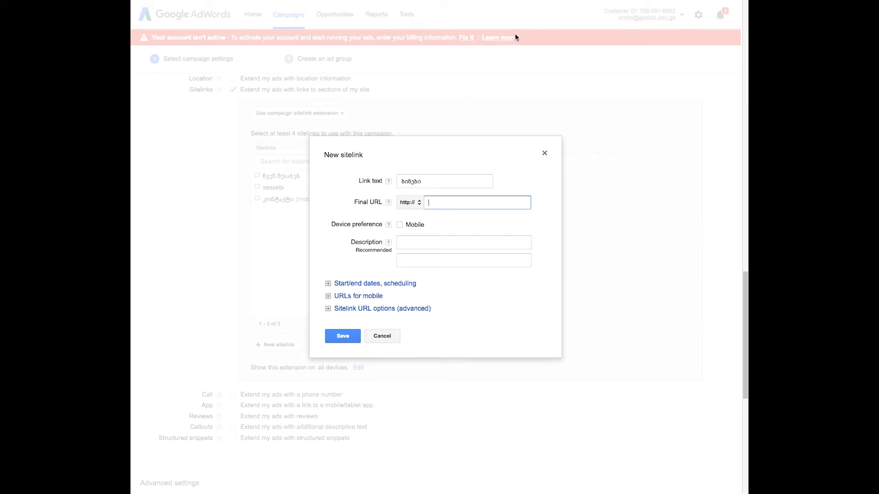
mouse_move(632, 3)
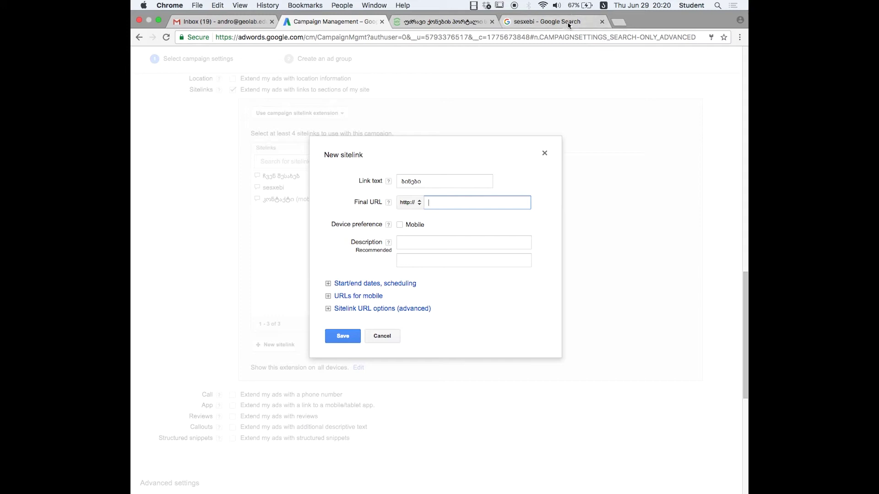
click(604, 6)
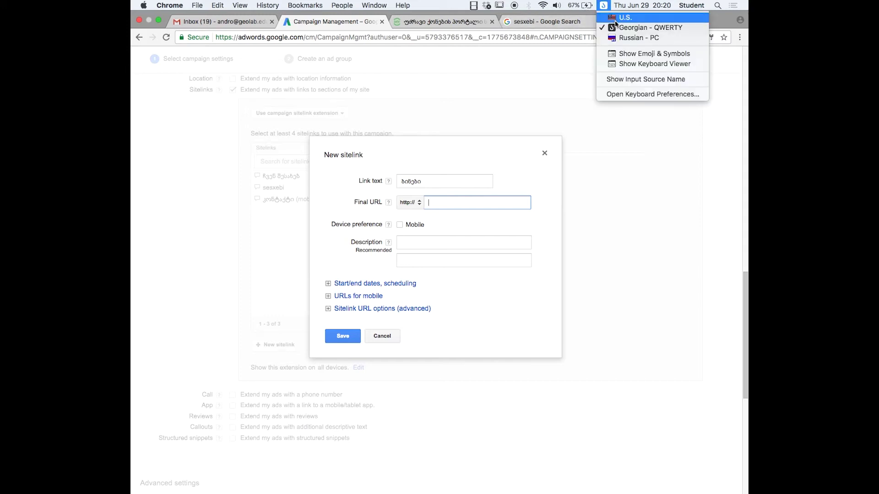
click(612, 17)
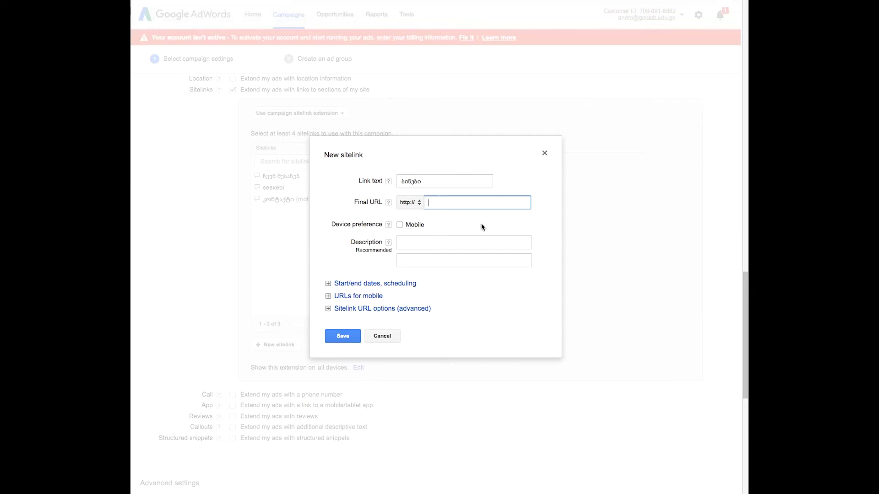
text(myhome.ge/binebi)
Step: Examine the new sitelink's description fields, its start/end date and scheduling options, and its mobile URL option
click(427, 246)
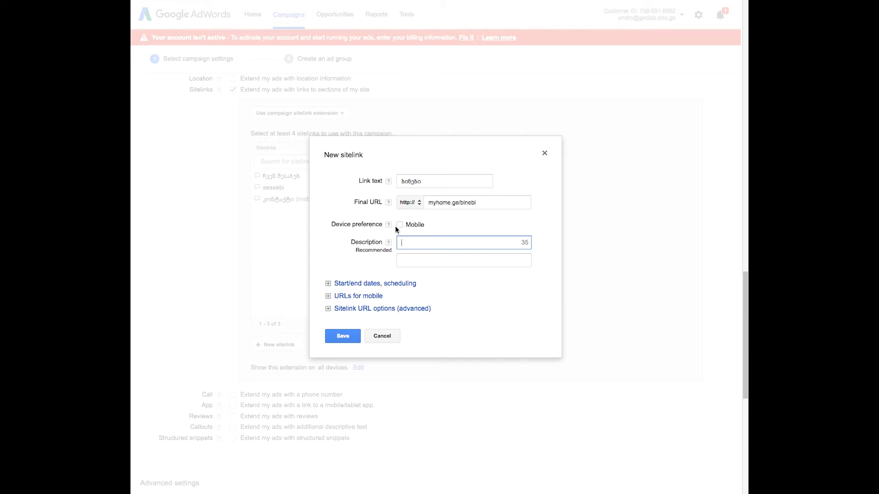
click(411, 256)
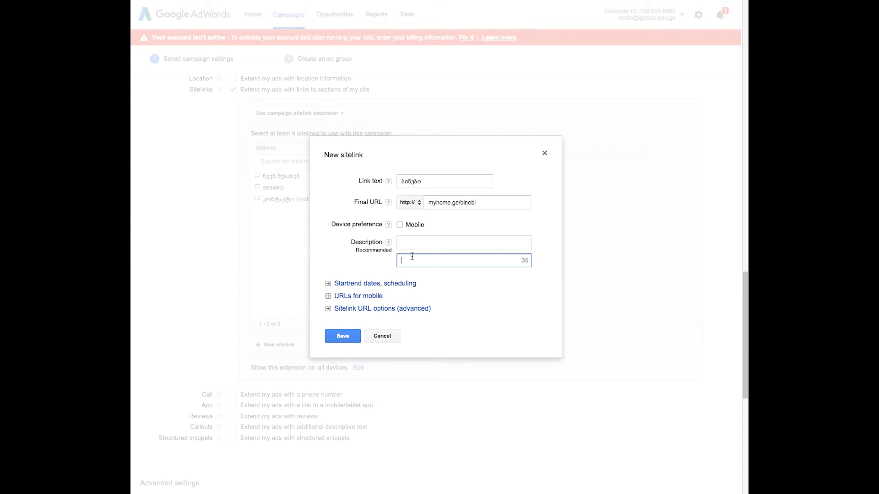
click(457, 182)
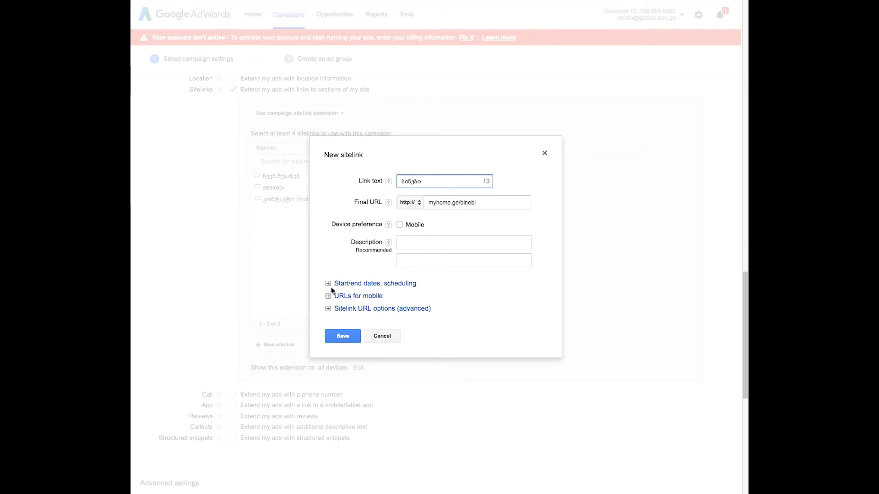
click(350, 286)
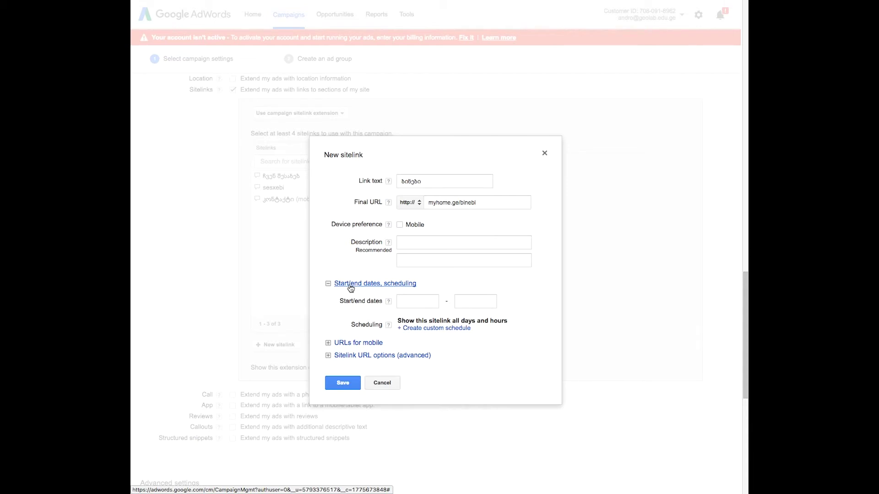
click(469, 300)
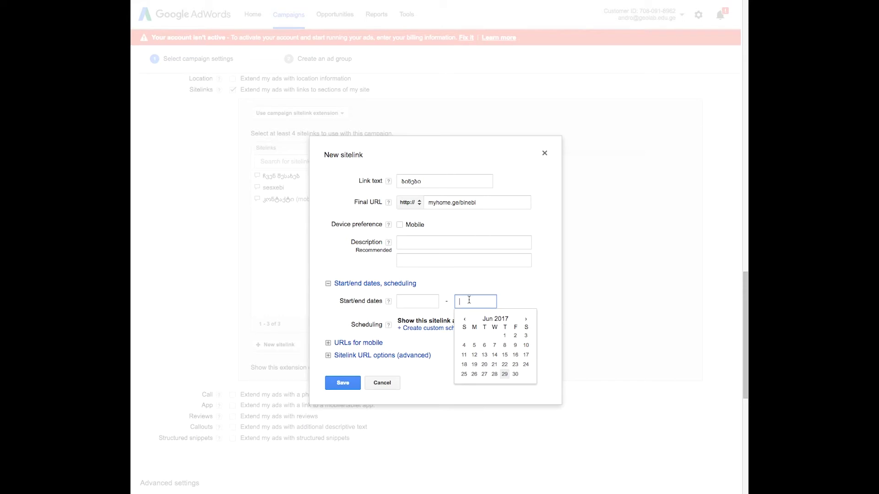
click(526, 296)
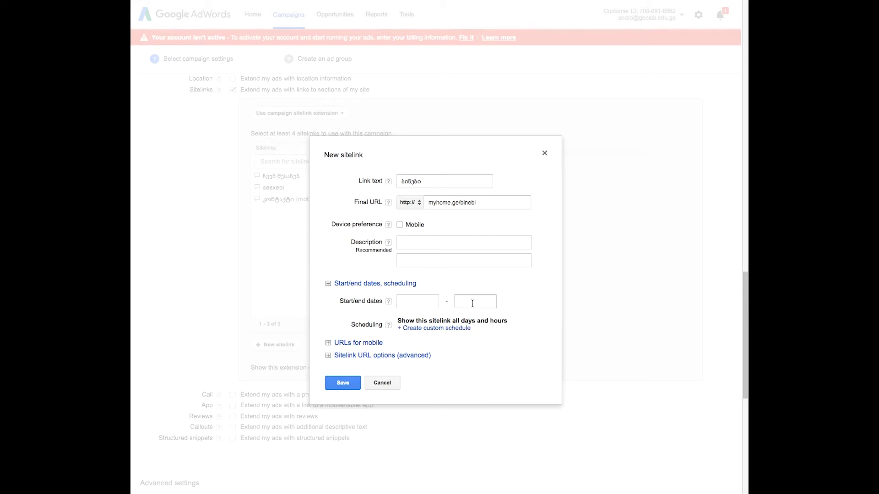
click(360, 285)
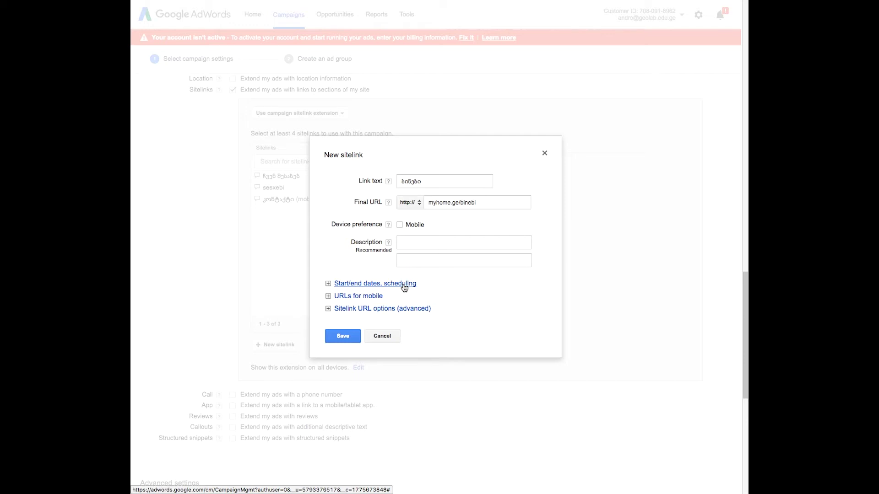
click(366, 296)
click(430, 314)
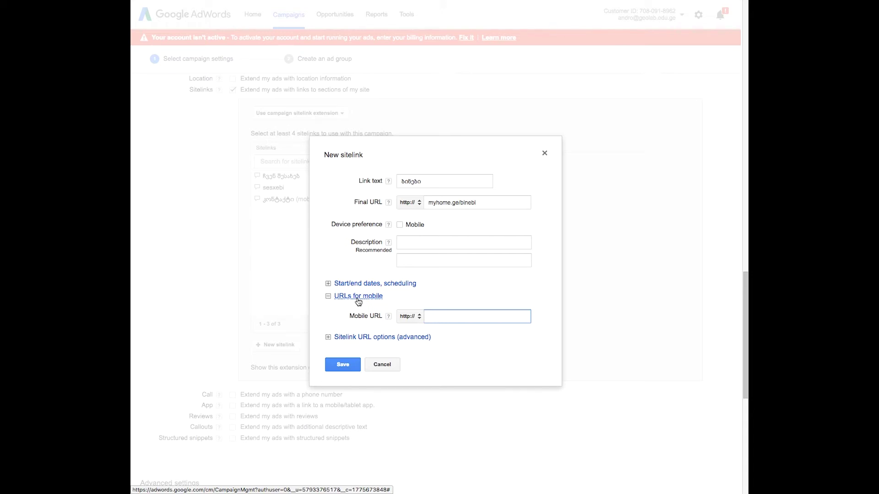
click(359, 298)
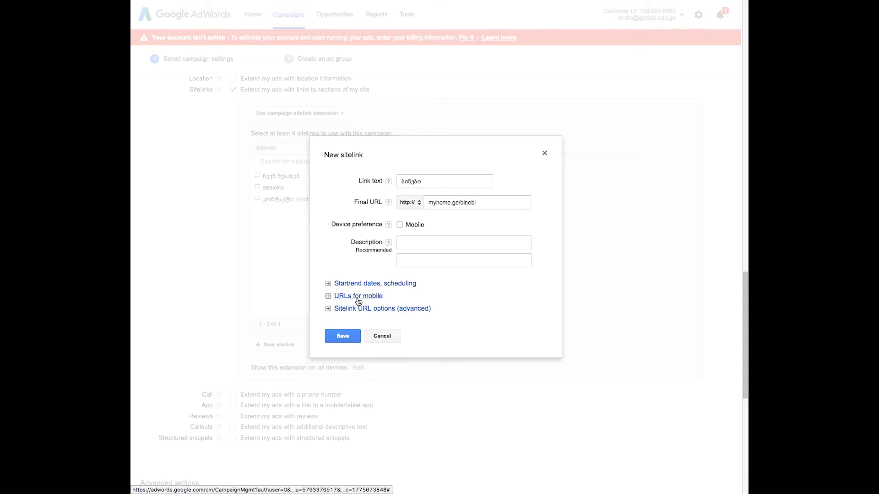
Step: Set the sitelink's device preference to Mobile, check its advanced URL options, and save it
click(399, 225)
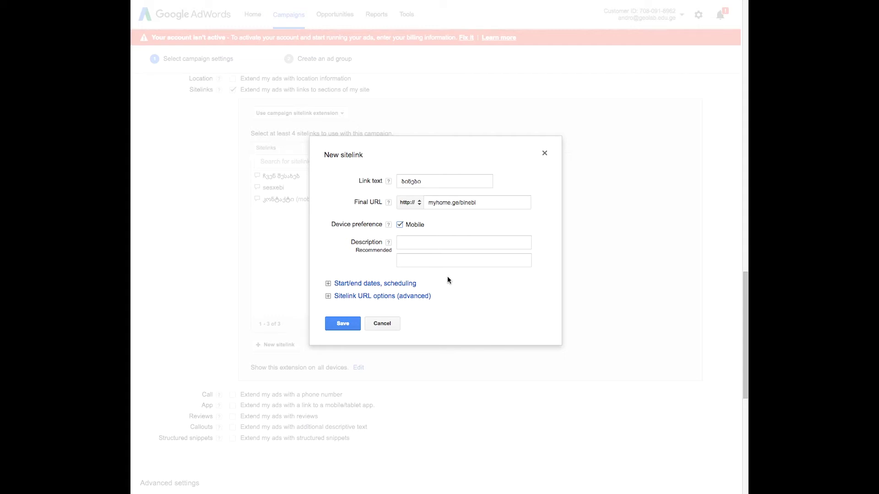
click(377, 298)
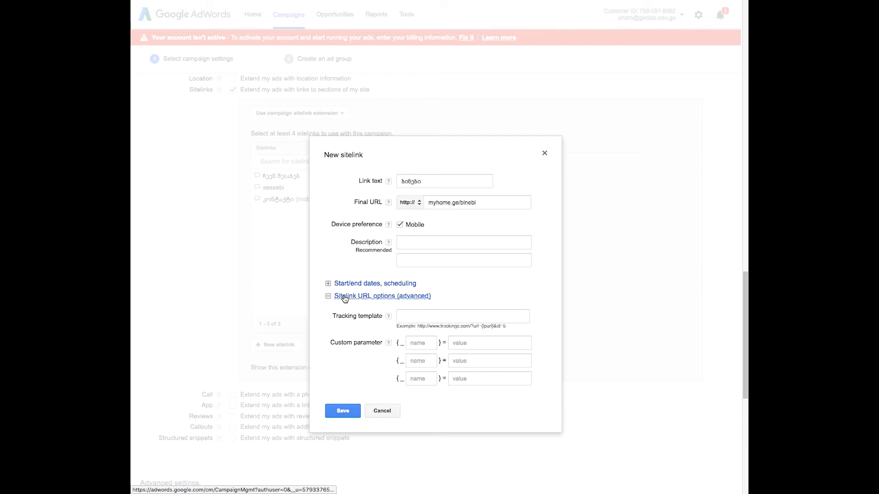
click(345, 298)
click(340, 326)
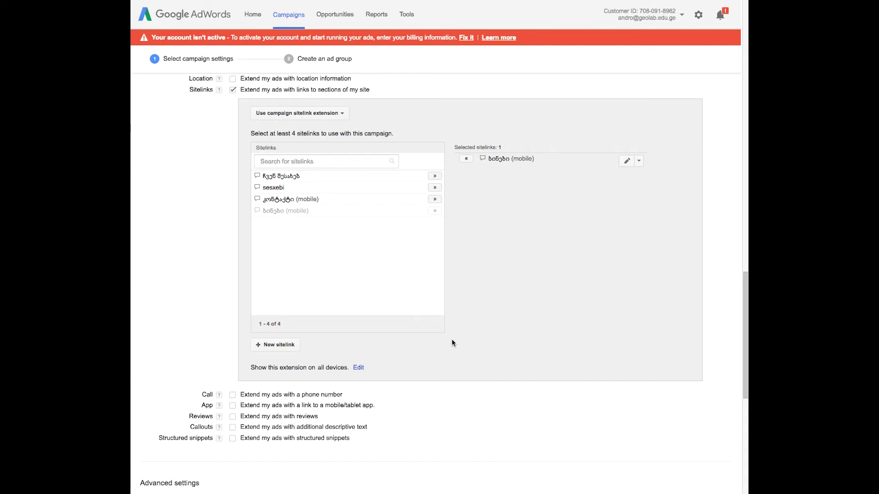
key(ctrl+Up)
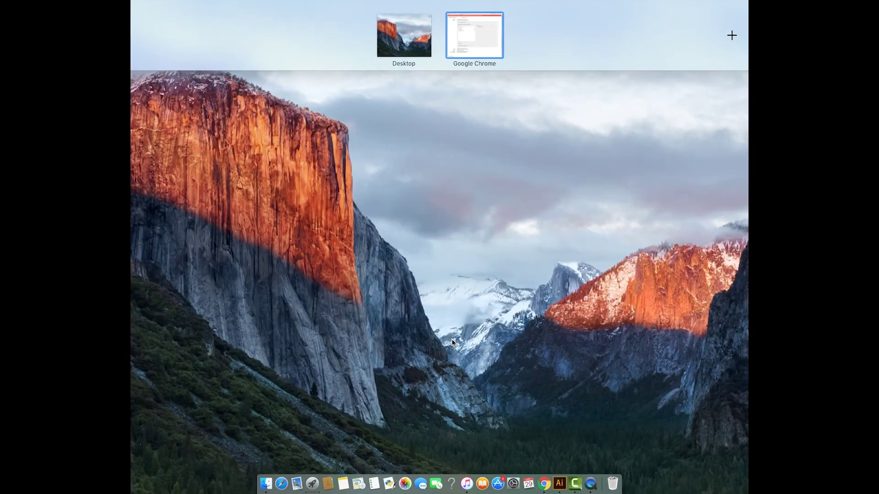
click(485, 47)
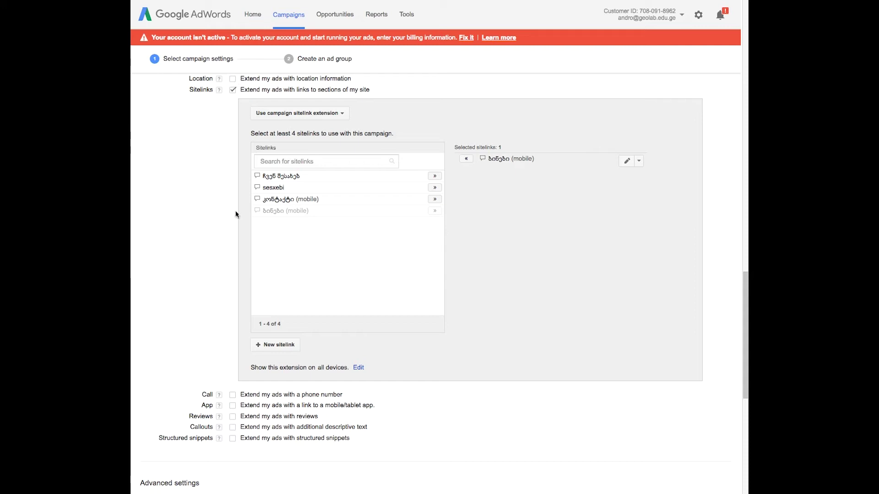
scroll(141, 243, down, 3)
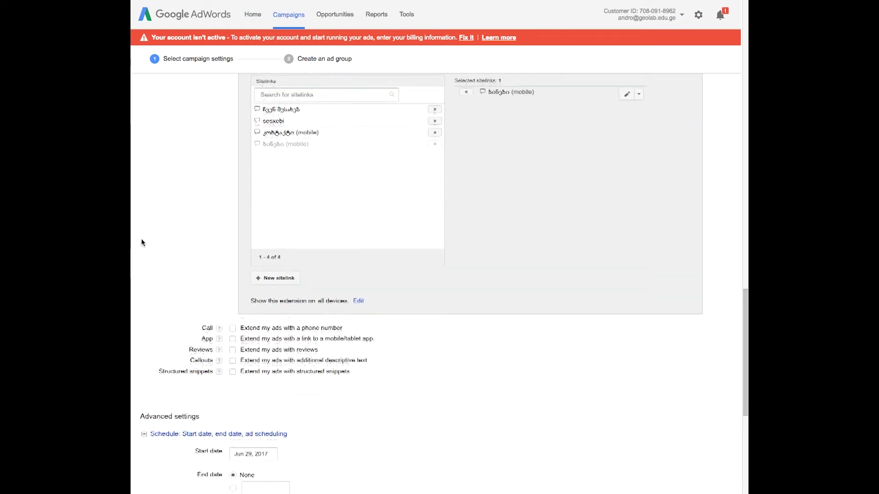
scroll(141, 242, up, 3)
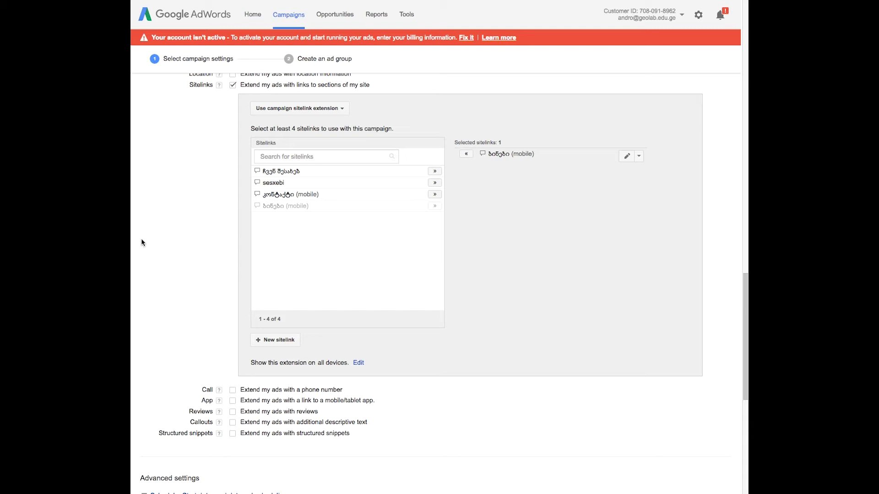
Step: Set the campaign's end date to Aug 1, 2017 in the advanced schedule settings
scroll(149, 219, down, 2)
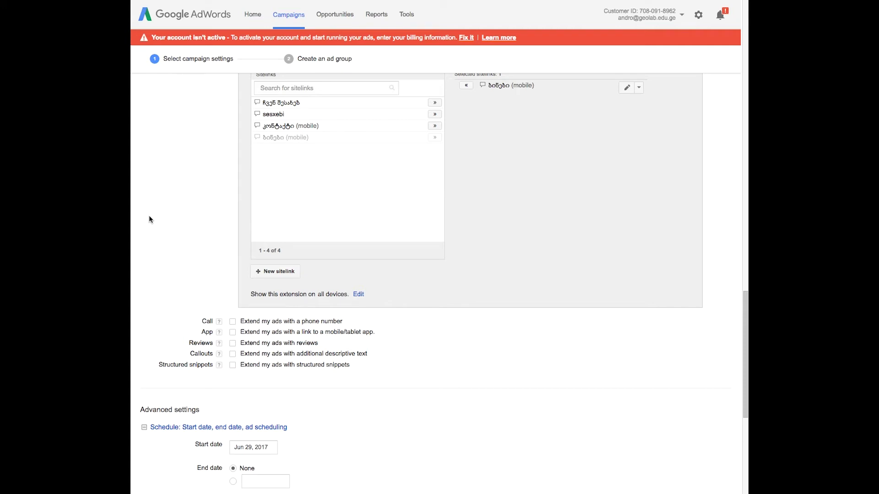
scroll(150, 219, down, 4)
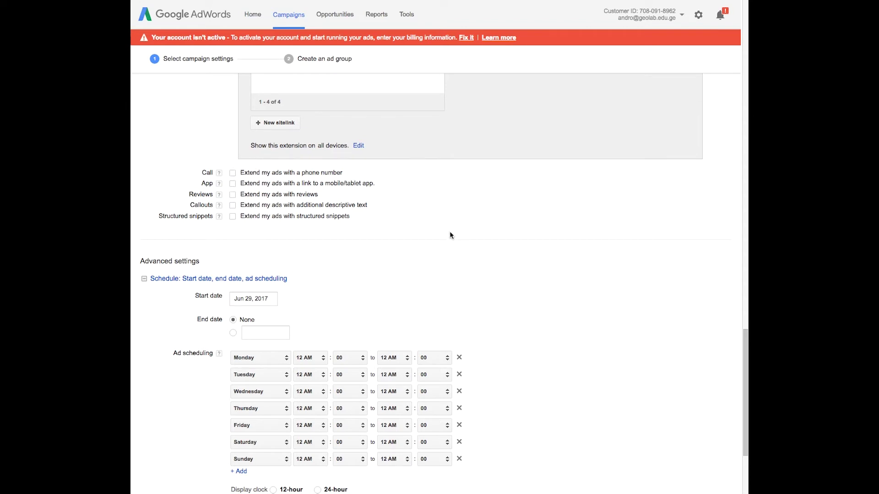
scroll(449, 231, down, 3)
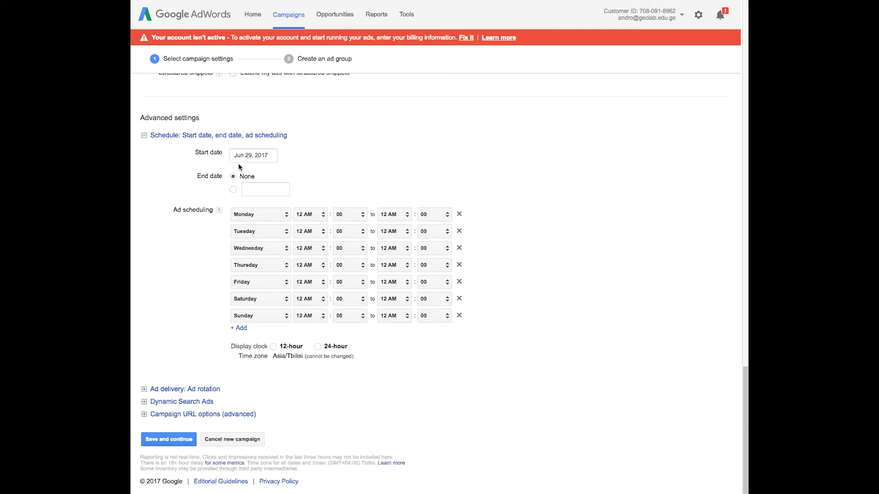
click(234, 189)
click(265, 189)
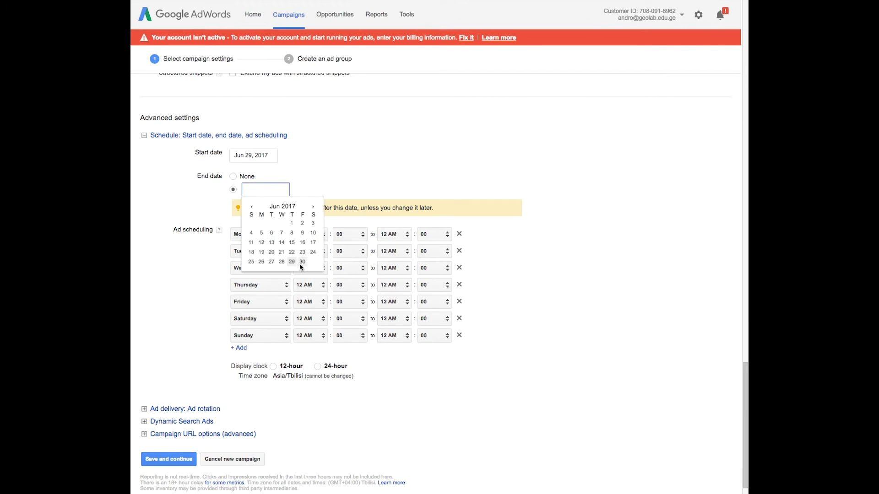
click(312, 207)
click(314, 208)
click(314, 209)
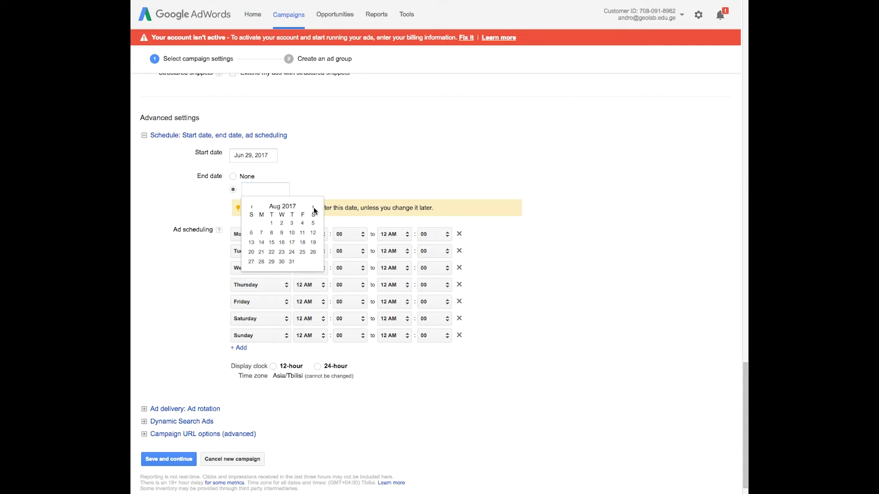
click(274, 224)
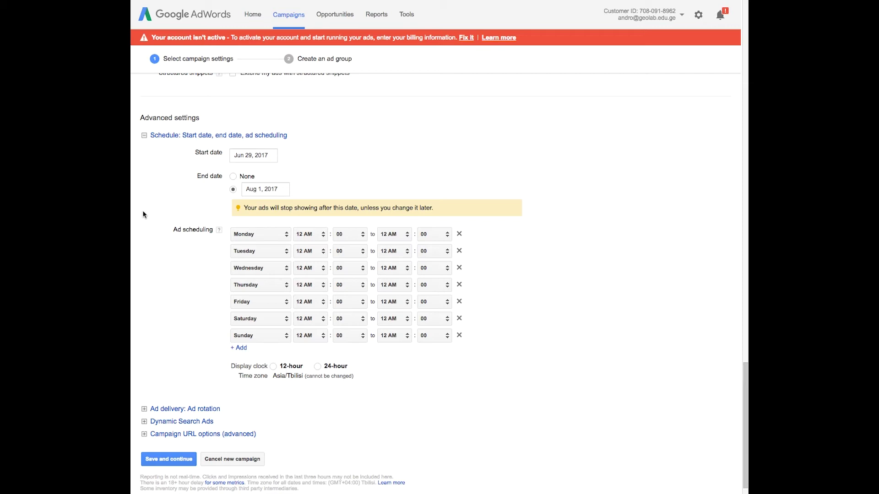
scroll(143, 212, up, 4)
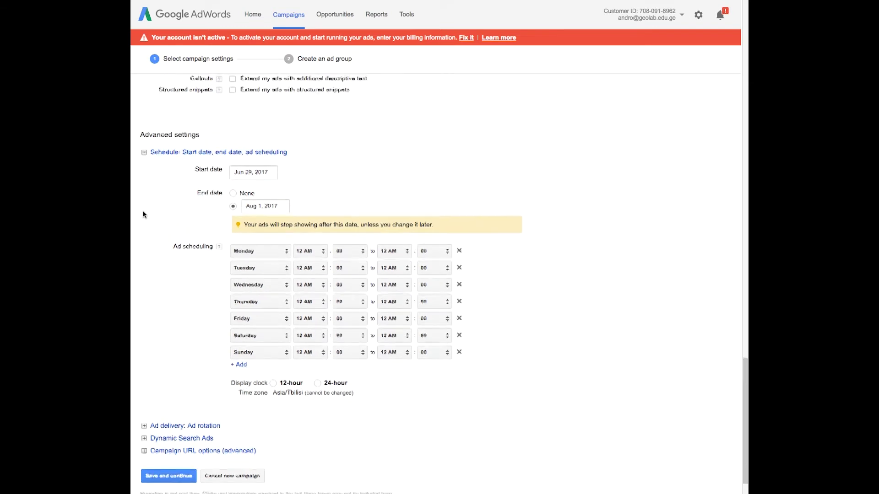
scroll(143, 214, up, 1)
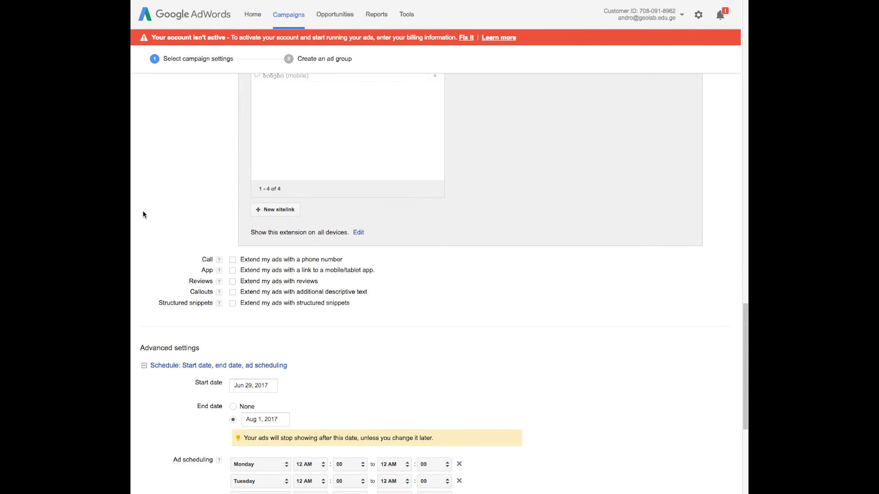
scroll(142, 215, up, 3)
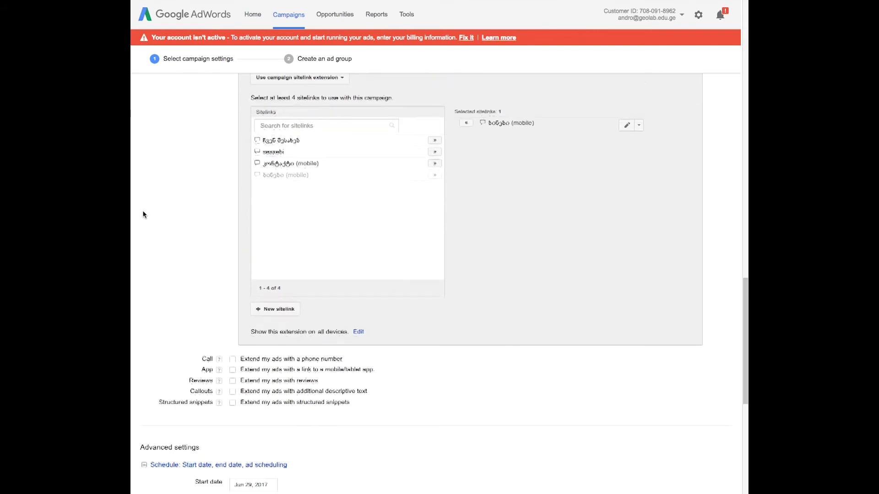
Step: Remove Saturday and Sunday from the campaign's ad scheduling
scroll(142, 214, down, 6)
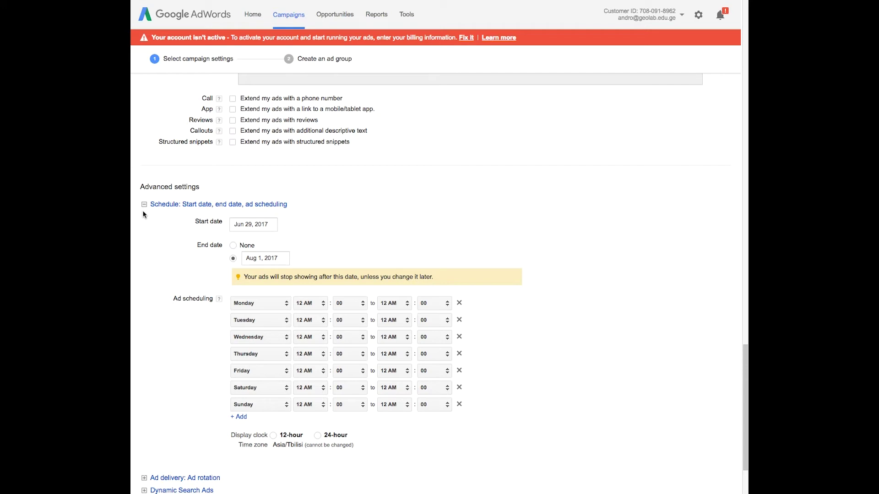
scroll(176, 264, down, 2)
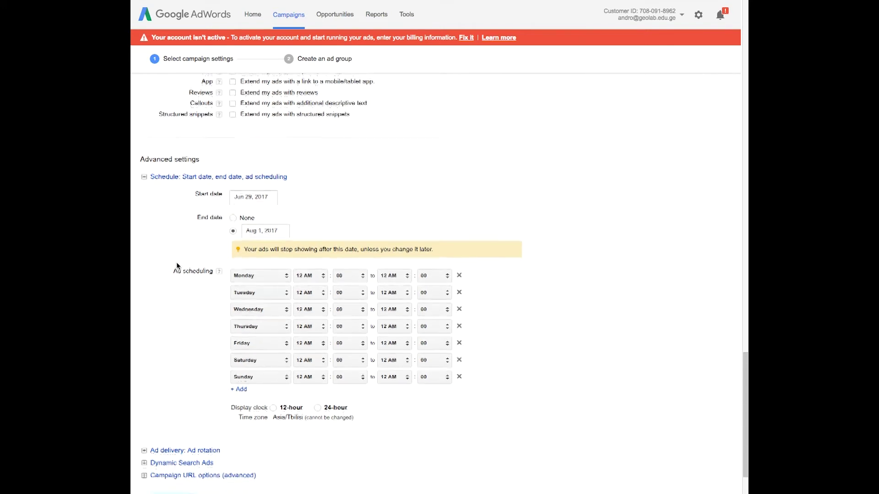
scroll(177, 266, down, 2)
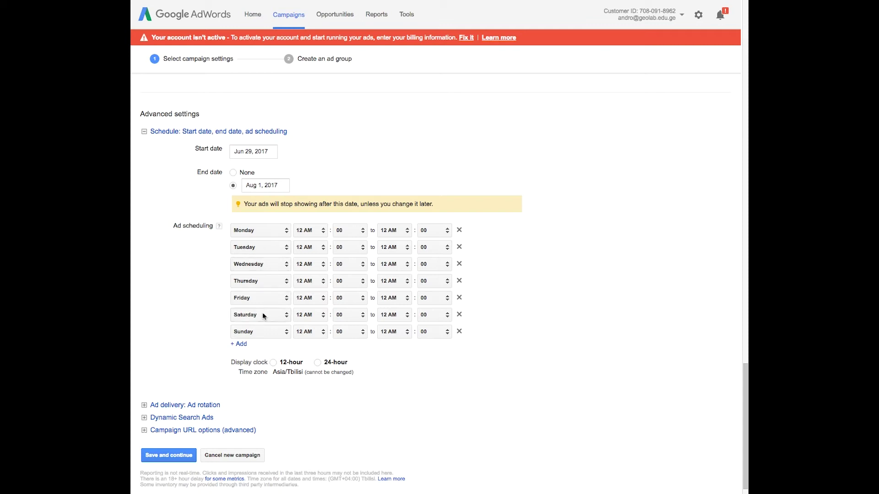
click(459, 314)
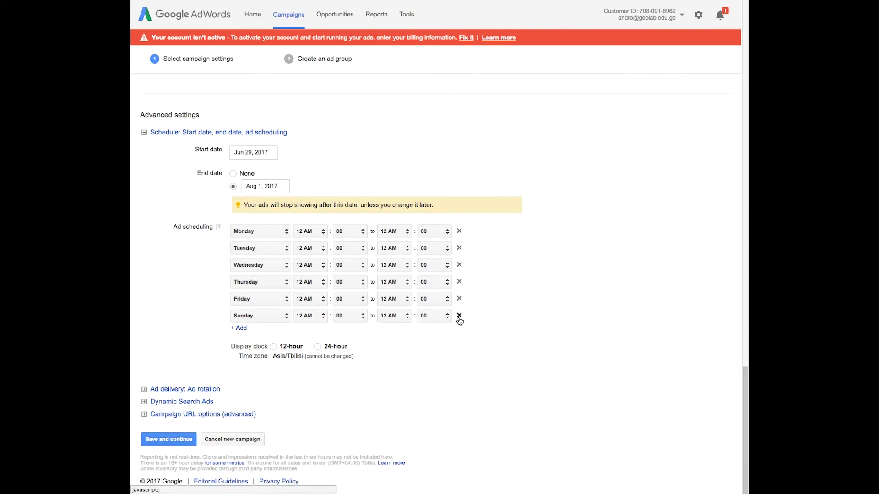
click(459, 317)
Step: Set Monday's ad schedule to run from 9 AM to 6 PM
click(308, 250)
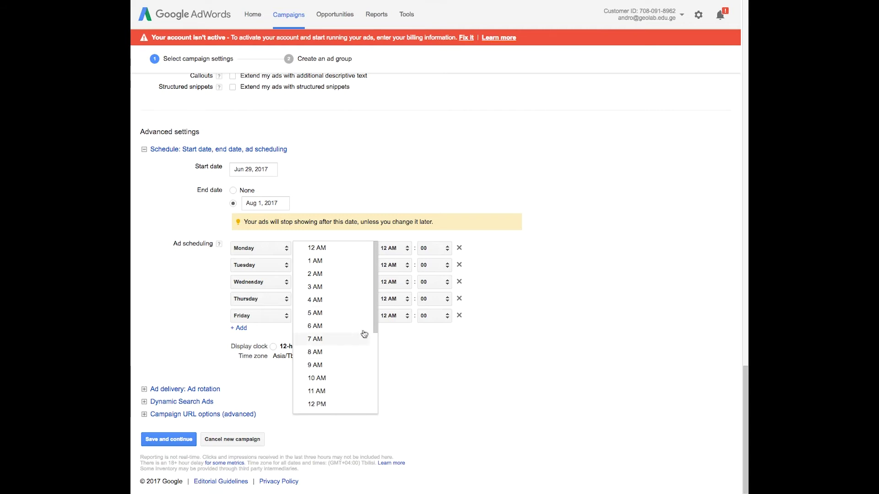
click(320, 366)
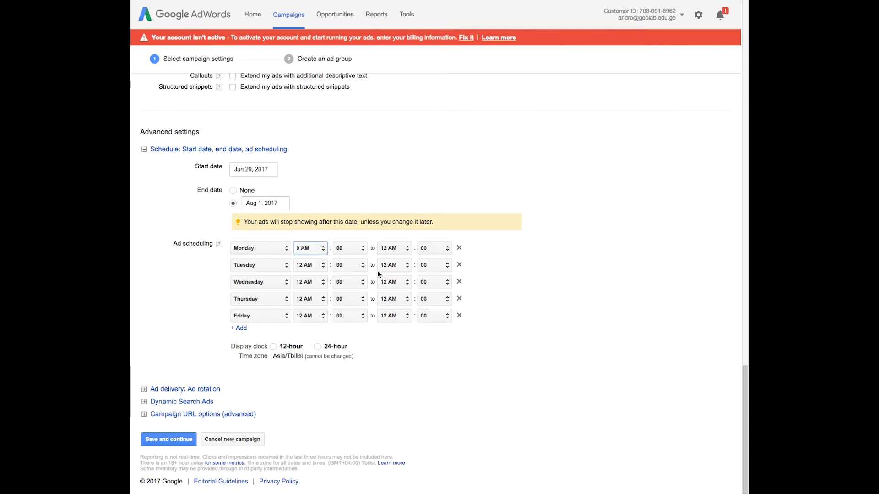
click(395, 249)
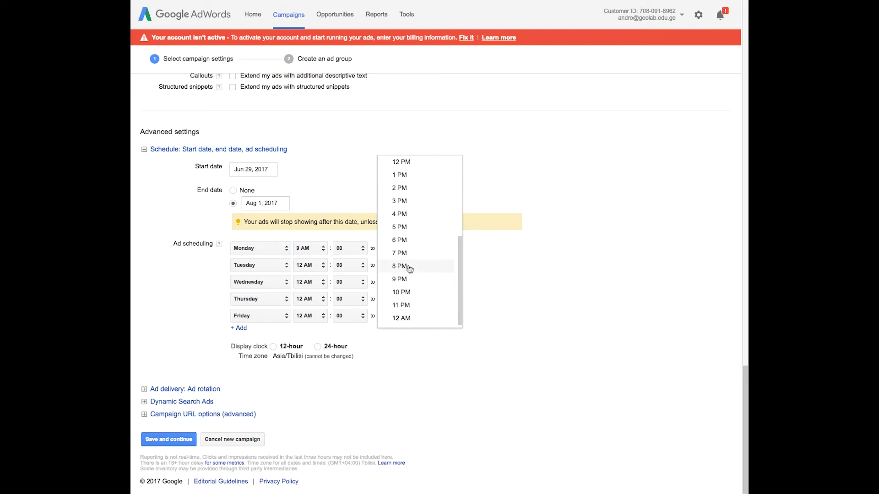
click(408, 241)
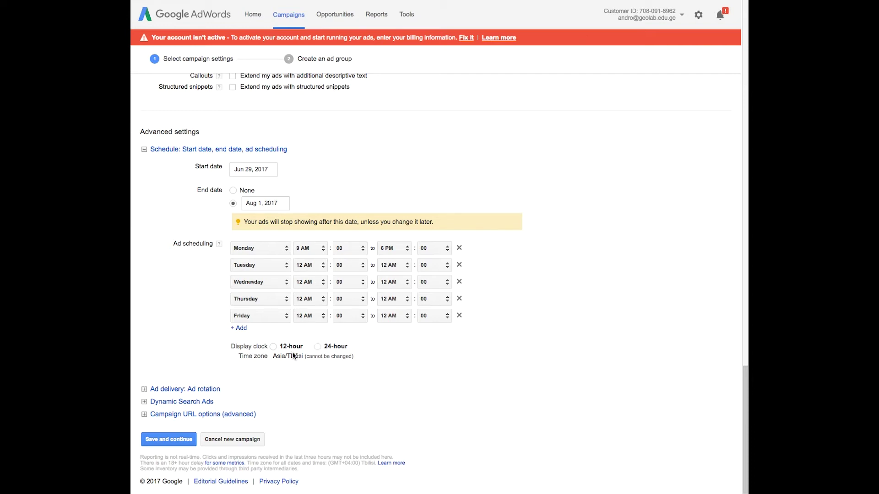
Step: Switch the ad scheduling display clock to 24-hour after trying the 12-hour format, and check the time zone
click(329, 348)
click(295, 348)
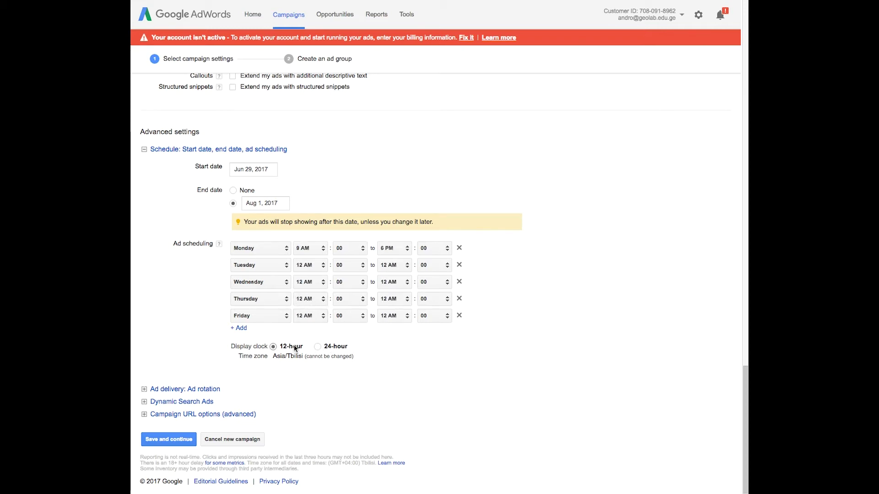
click(334, 347)
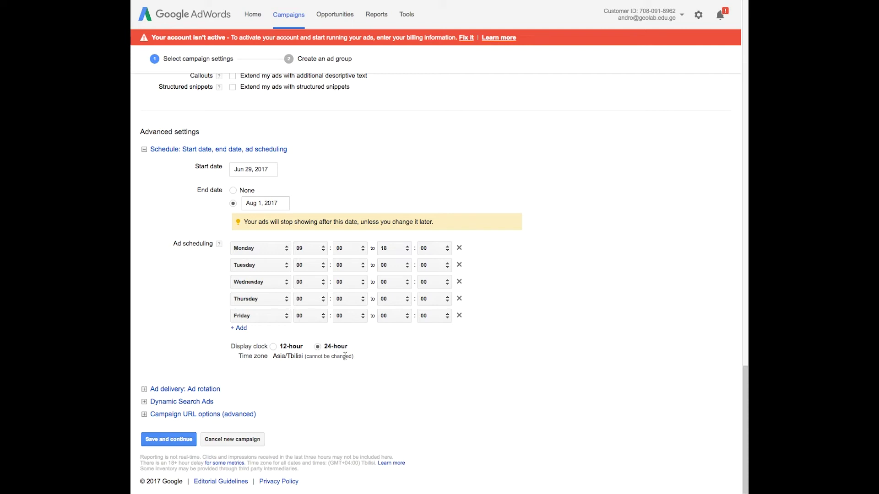
triple_click(295, 357)
click(182, 337)
scroll(182, 337, up, 1)
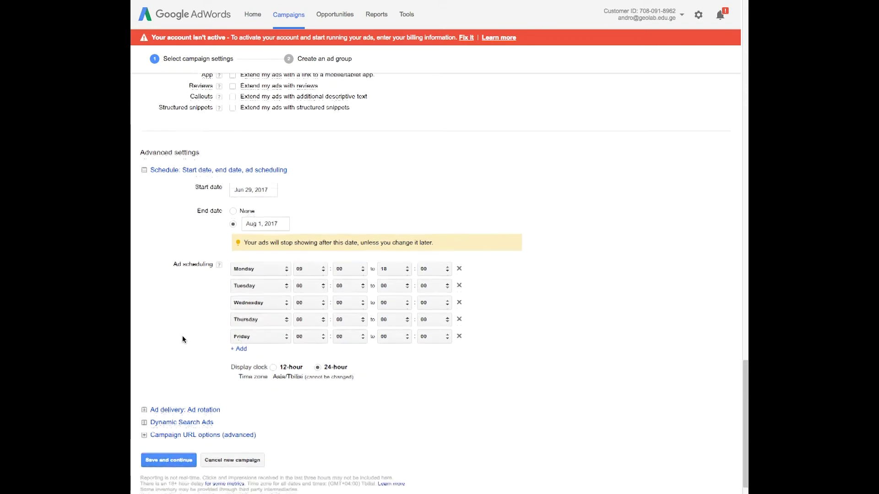
scroll(182, 339, down, 1)
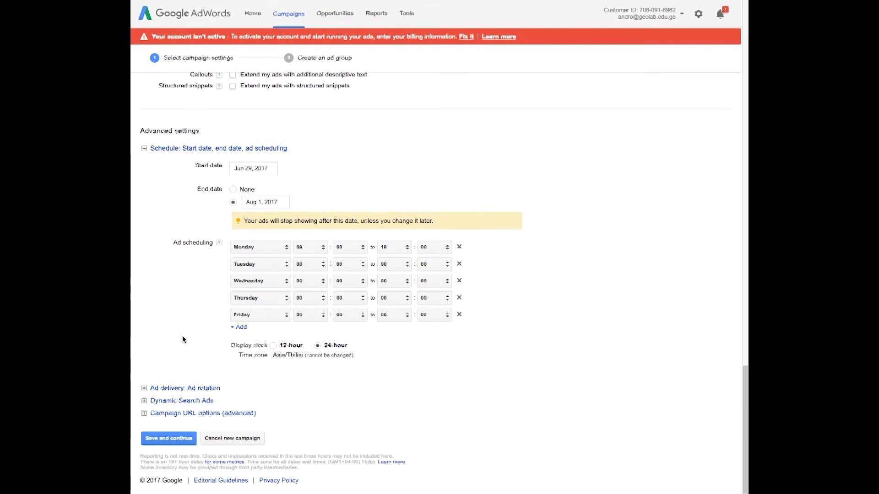
Step: Expand the ad delivery settings to view the ad rotation options
click(198, 387)
scroll(182, 361, down, 2)
scroll(181, 340, down, 3)
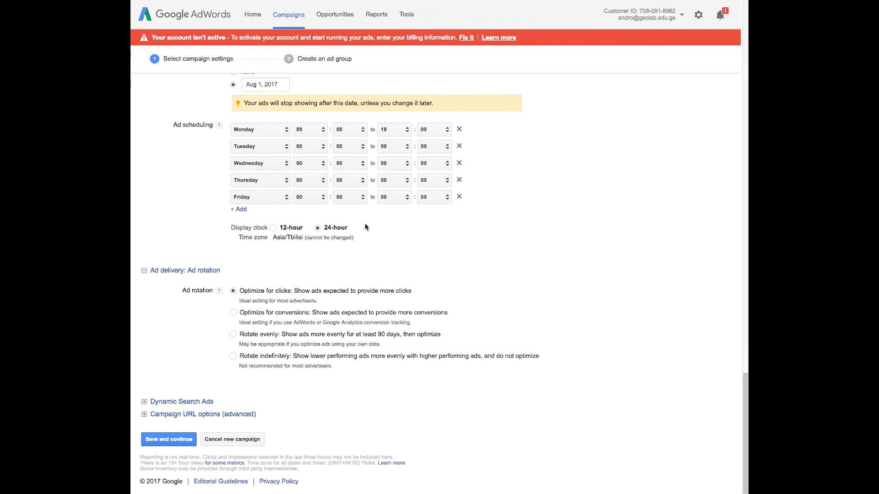
Step: Add an All days row to the ad scheduling and check which days it offers
click(241, 211)
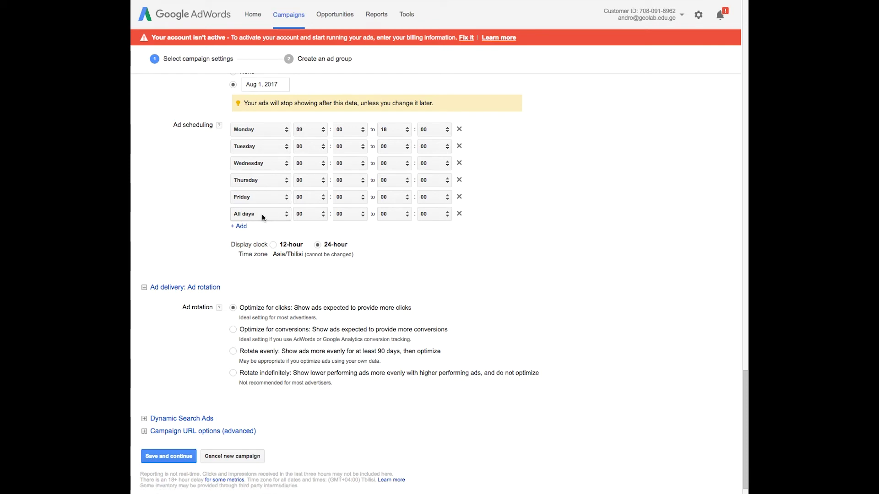
click(262, 213)
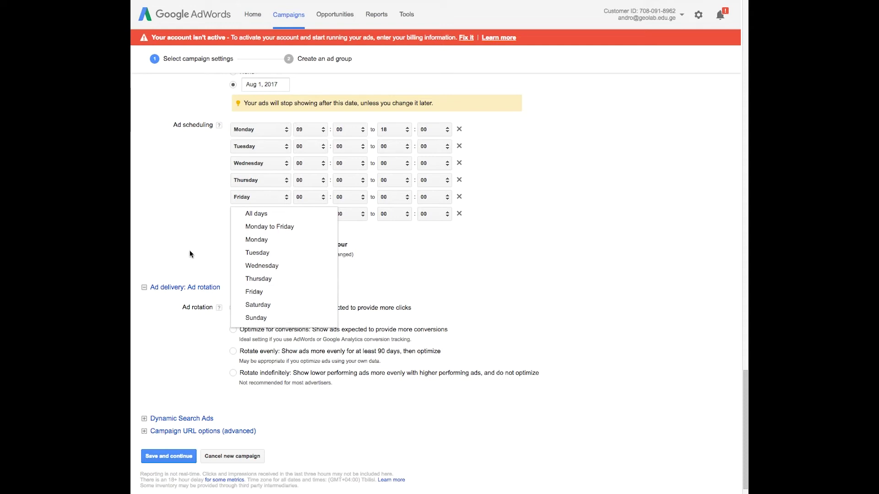
click(188, 238)
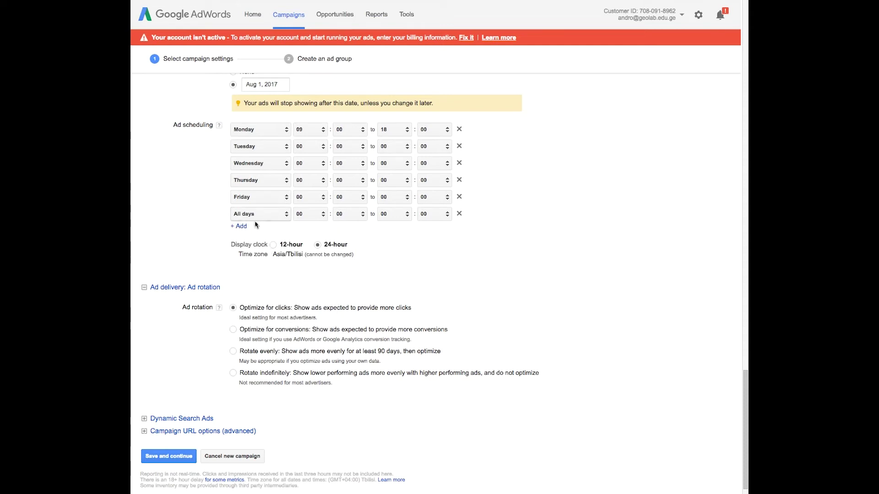
Step: Review and collapse the ad rotation options, then the website, language and targeting source settings for Dynamic Search Ads
scroll(177, 261, down, 1)
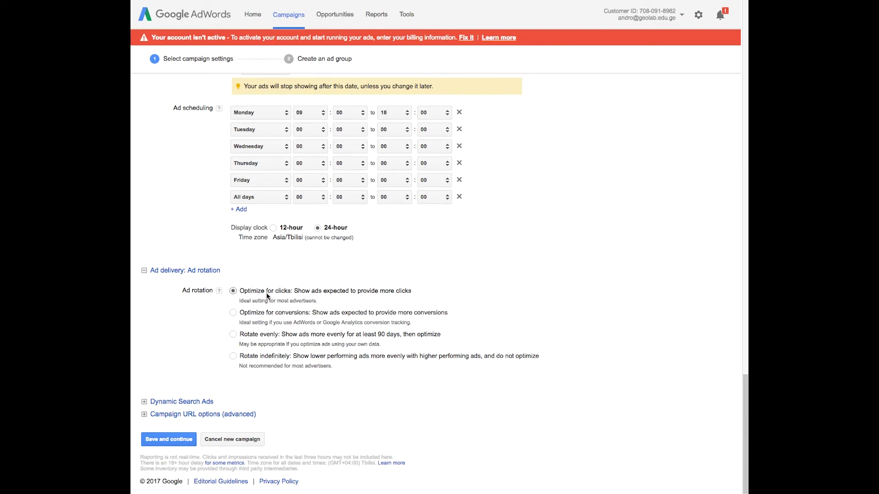
click(177, 273)
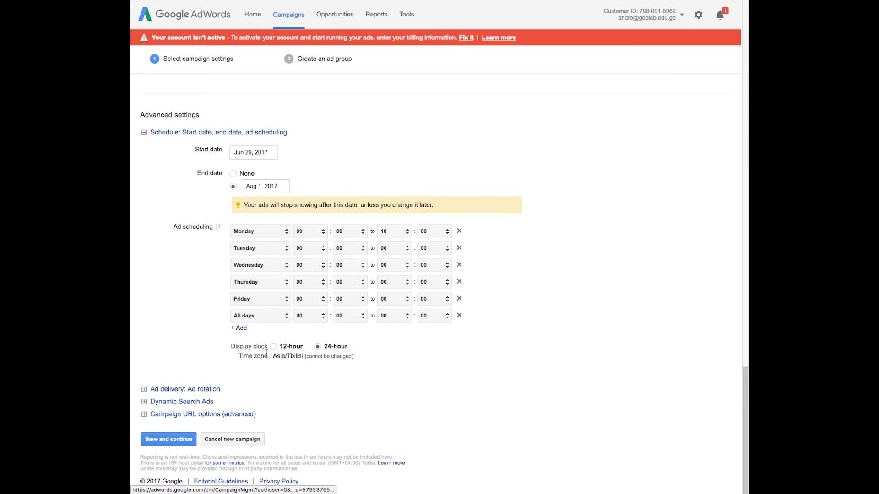
scroll(266, 353, down, 1)
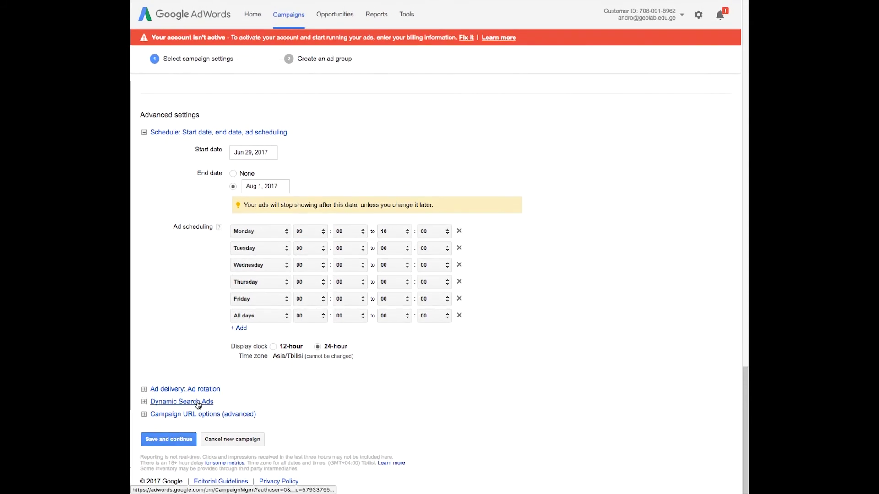
click(182, 399)
click(257, 319)
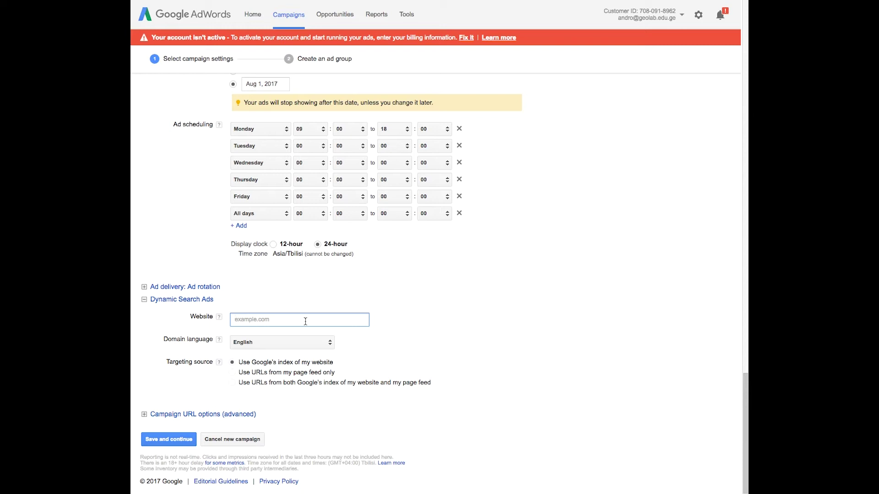
click(166, 300)
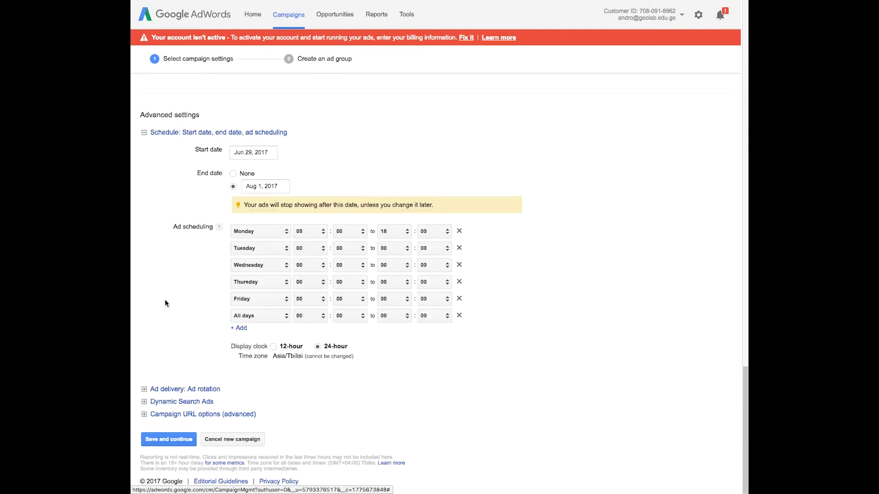
Step: Examine the tracking template and custom parameter fields in the advanced campaign URL options
click(195, 415)
scroll(193, 413, down, 3)
click(264, 323)
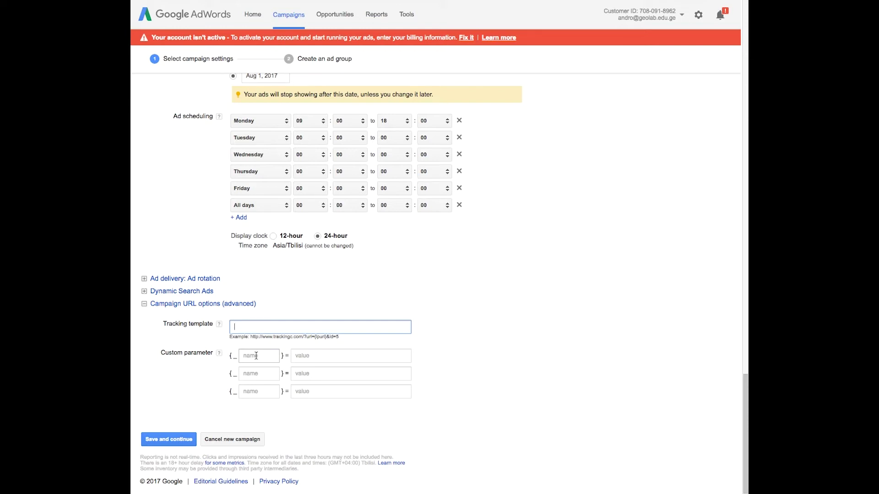
Step: Recheck the Dynamic Search Ads website and domain language choices and the tracking template, collapsing both sections
click(181, 292)
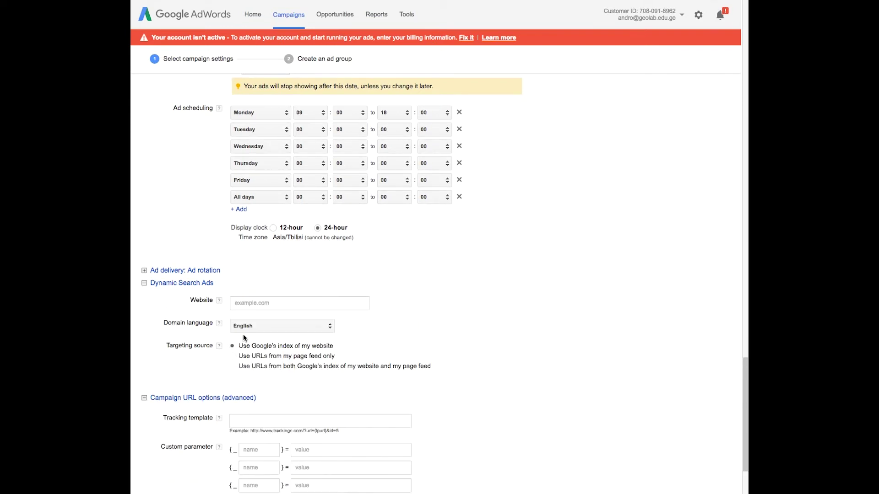
click(260, 304)
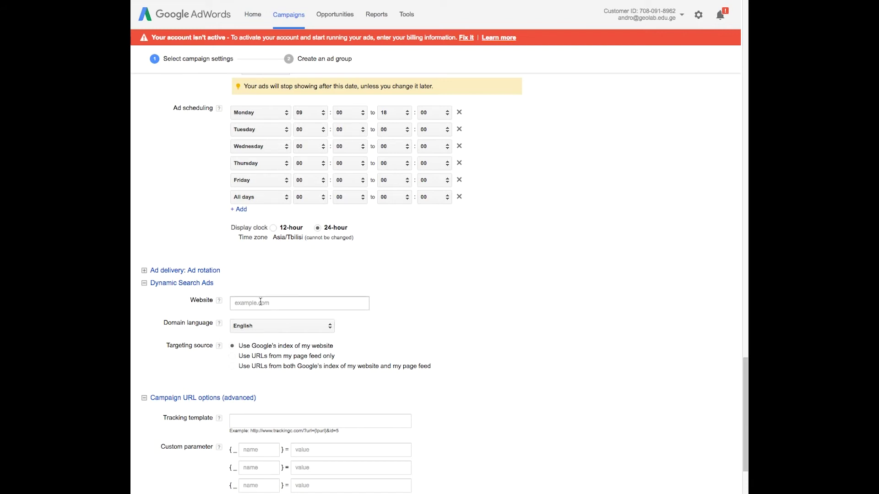
click(200, 286)
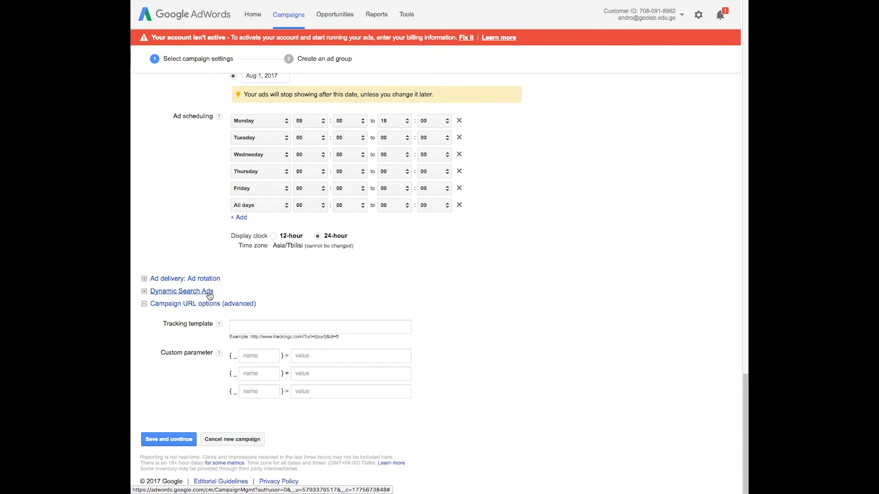
click(204, 292)
click(260, 326)
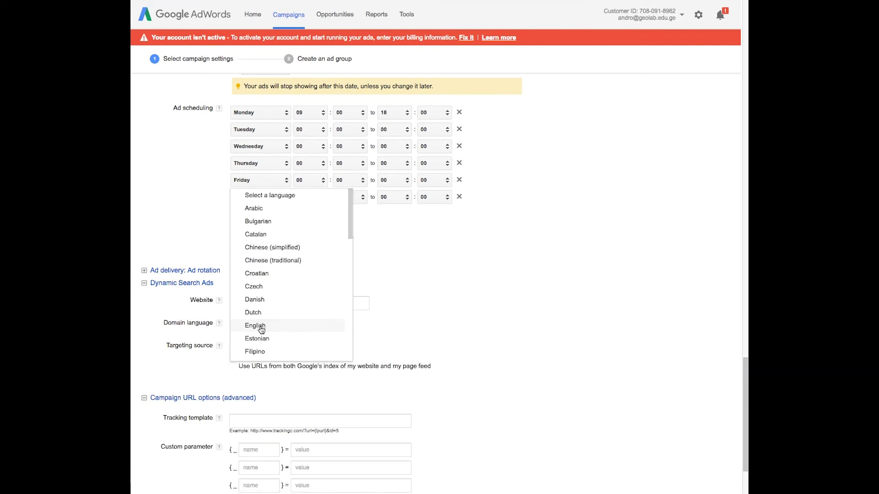
click(161, 324)
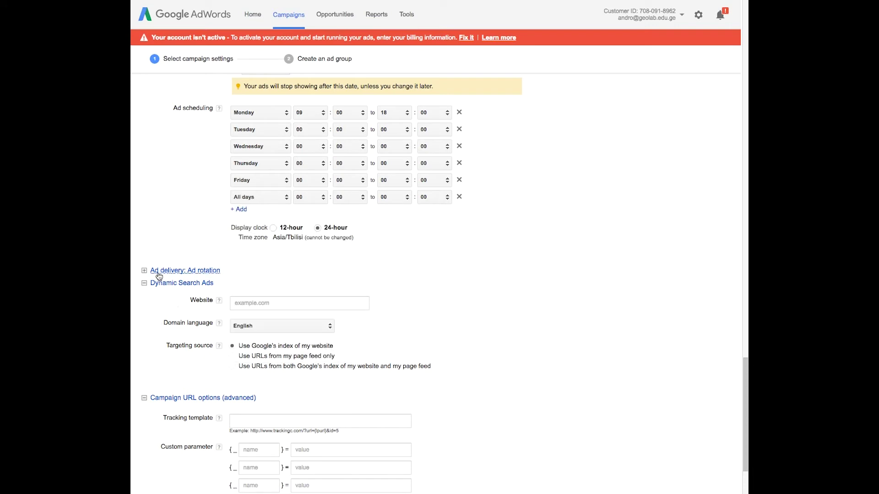
click(167, 285)
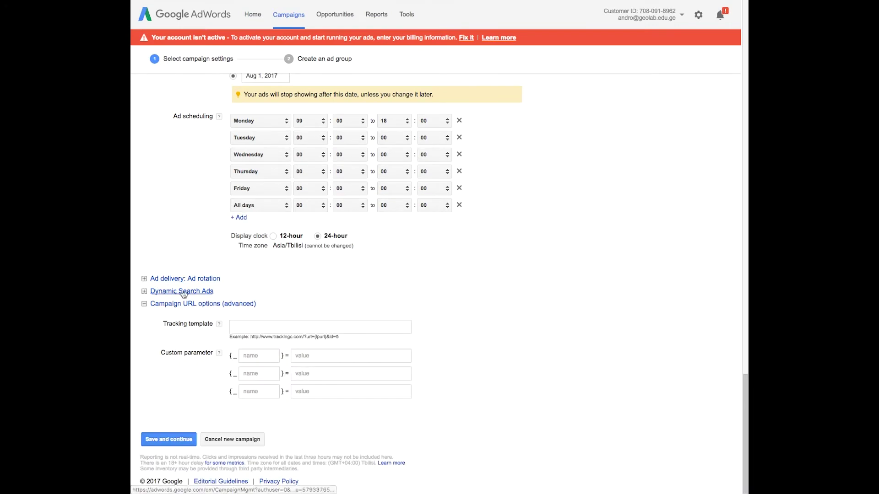
click(231, 328)
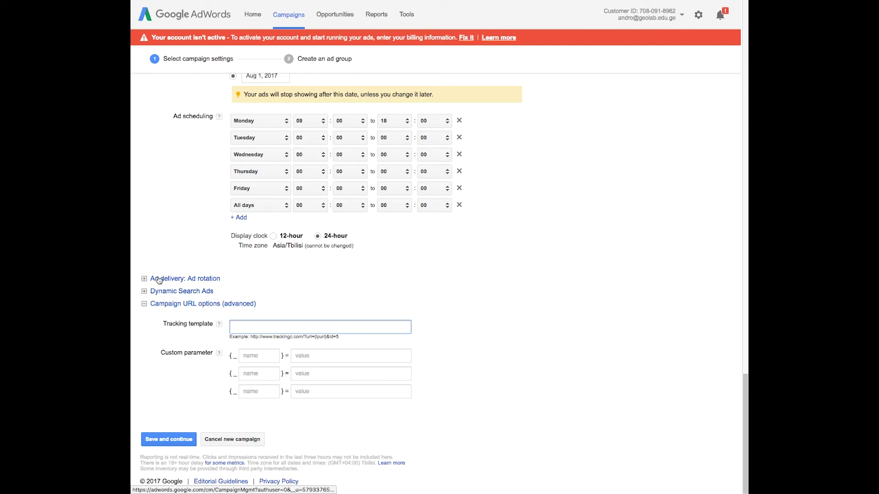
click(162, 305)
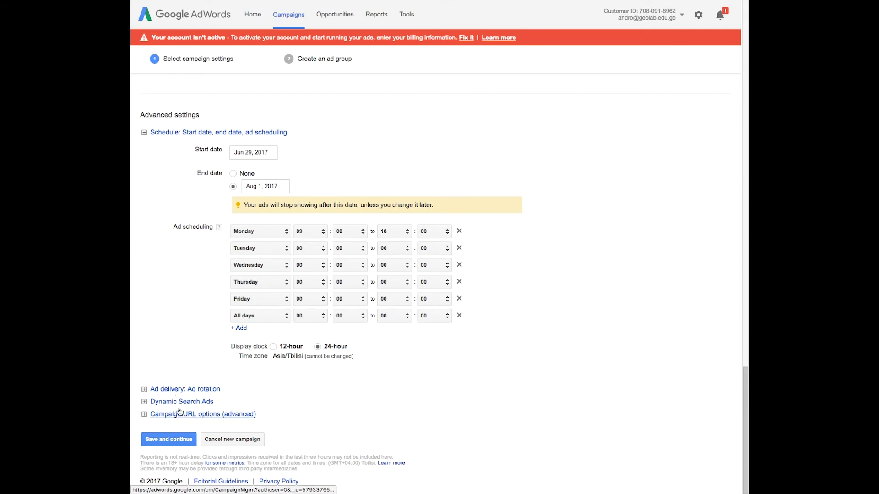
Step: Try to save the campaign settings and review the whole form down to the ad scheduling for errors
click(177, 446)
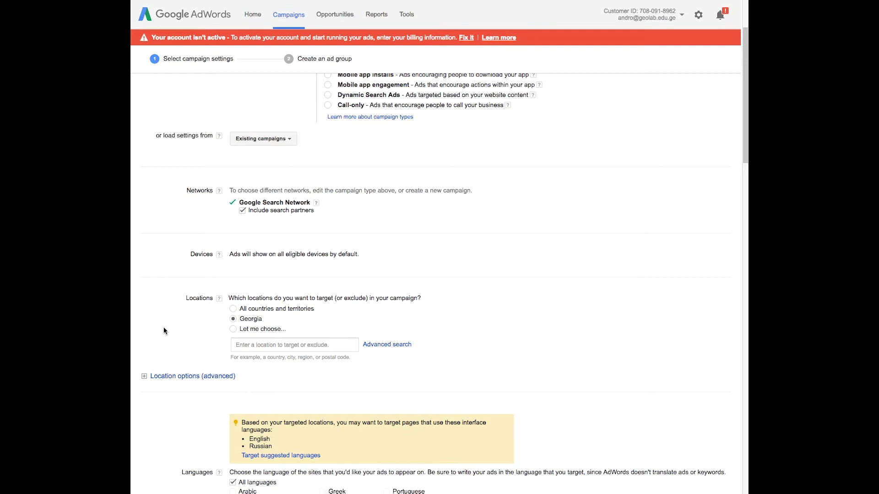
scroll(163, 328, down, 3)
scroll(163, 327, up, 1)
scroll(163, 326, up, 3)
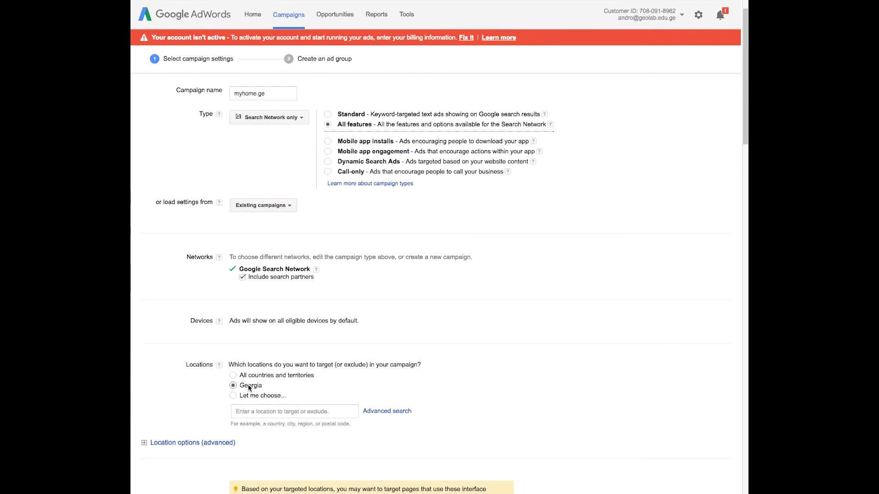
scroll(130, 318, down, 7)
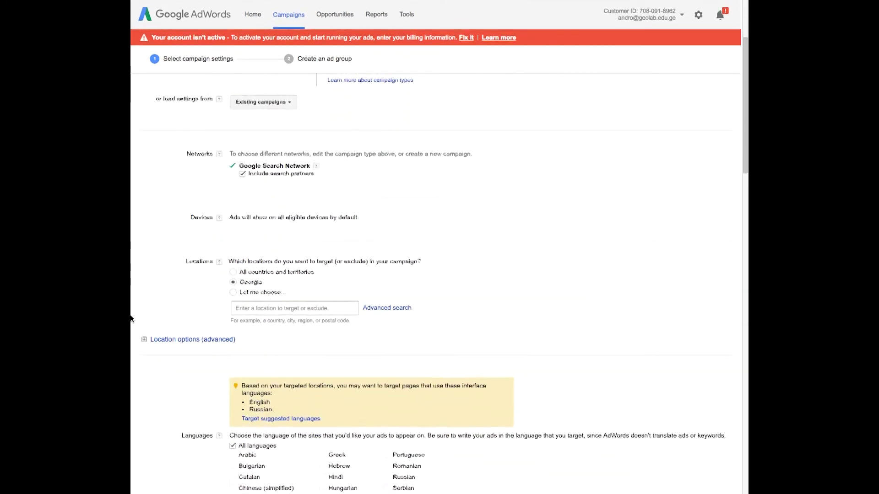
scroll(131, 318, down, 14)
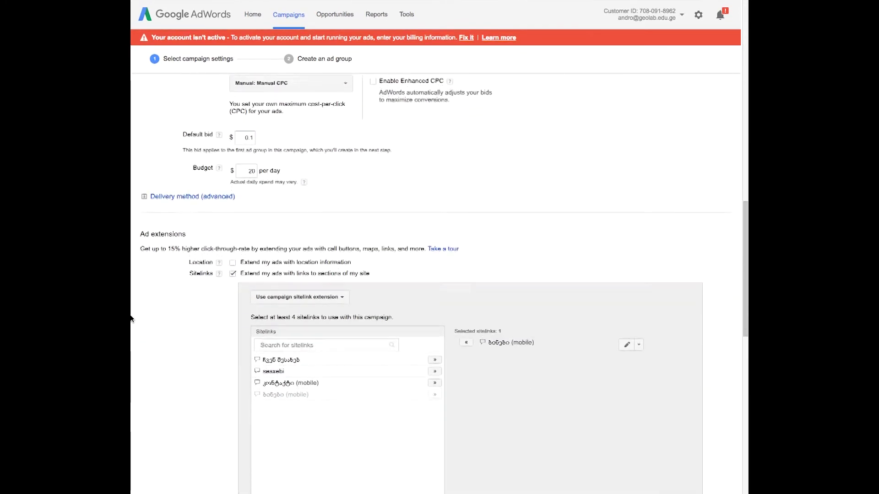
scroll(130, 318, down, 10)
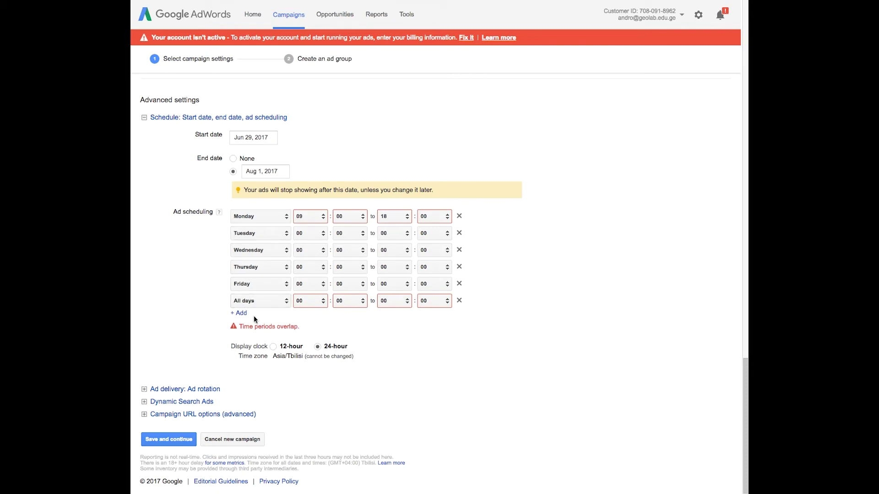
Step: Remove the All days row from the ad scheduling and save the campaign settings to continue to ad group creation
click(460, 302)
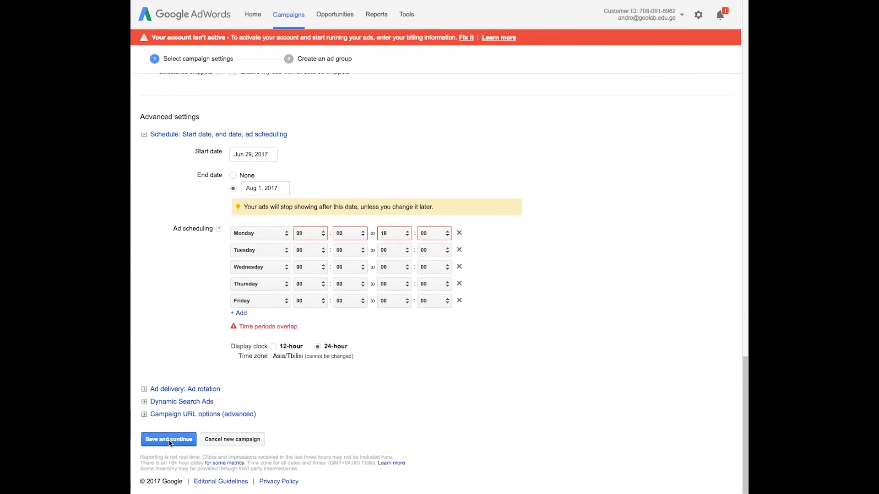
click(168, 434)
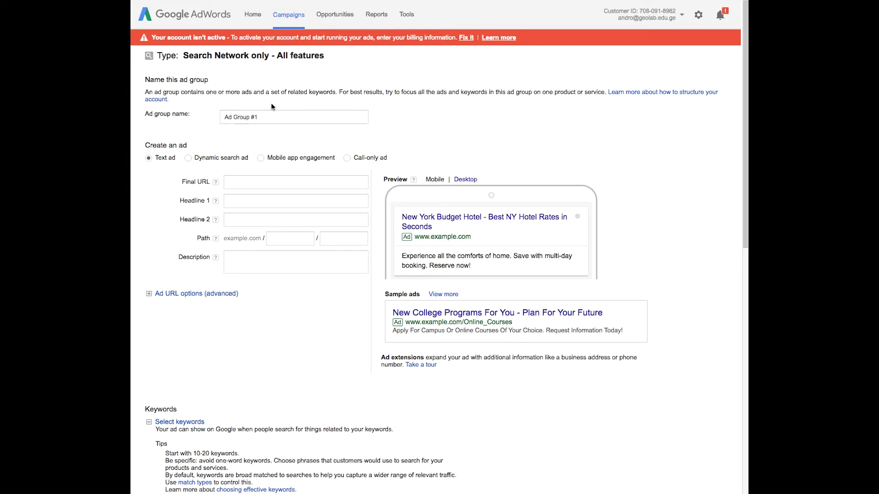
Step: Name the ad group qiravdeba and activate the text ad's Final URL field
double_click(266, 117)
triple_click(267, 117)
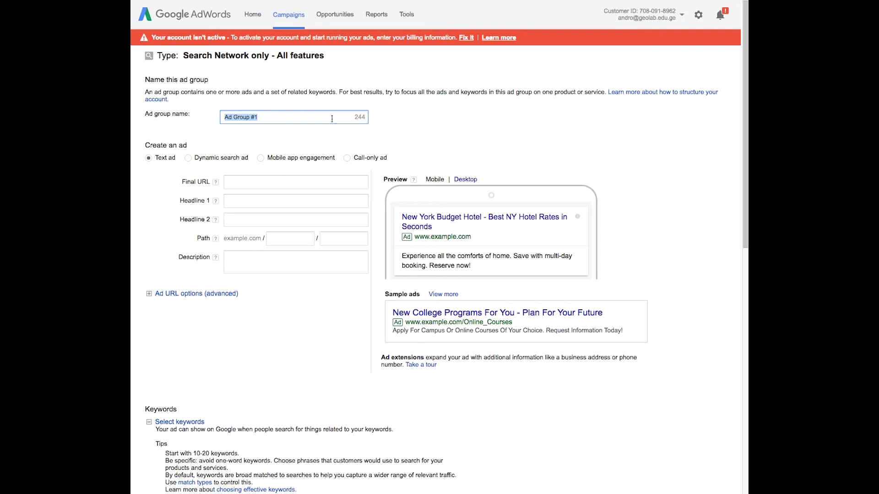
click(286, 119)
key(ctrl+a)
text(qiravdeba)
click(288, 177)
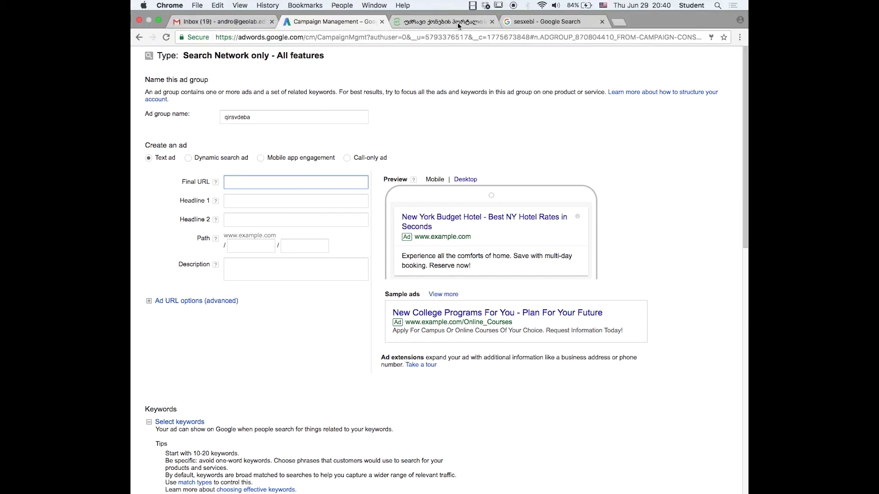
click(458, 22)
click(405, 37)
key(super+c)
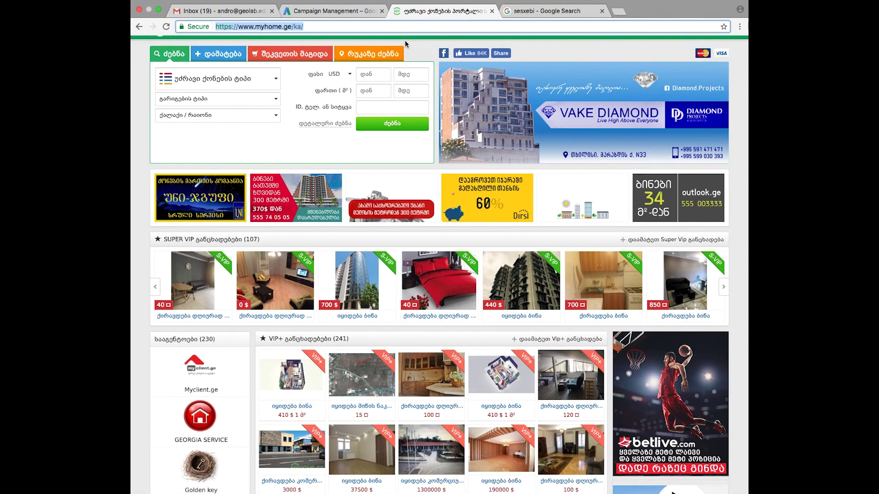
click(354, 16)
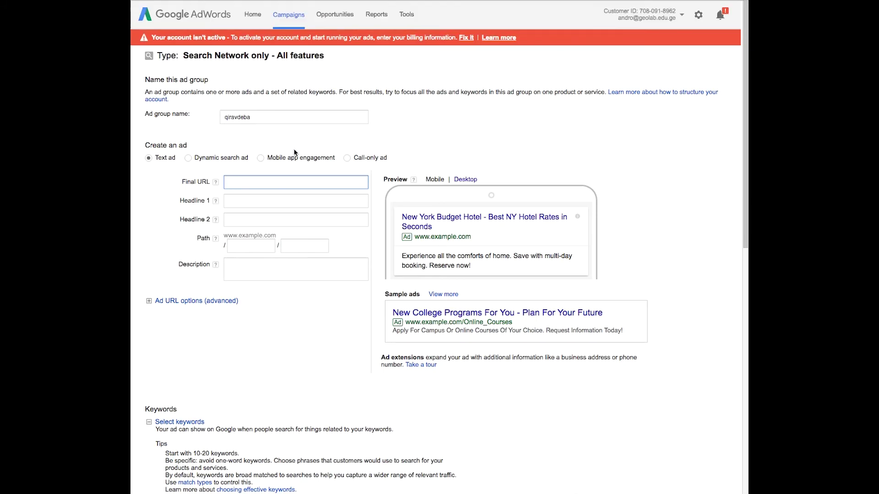
key(super+v)
click(295, 212)
click(281, 201)
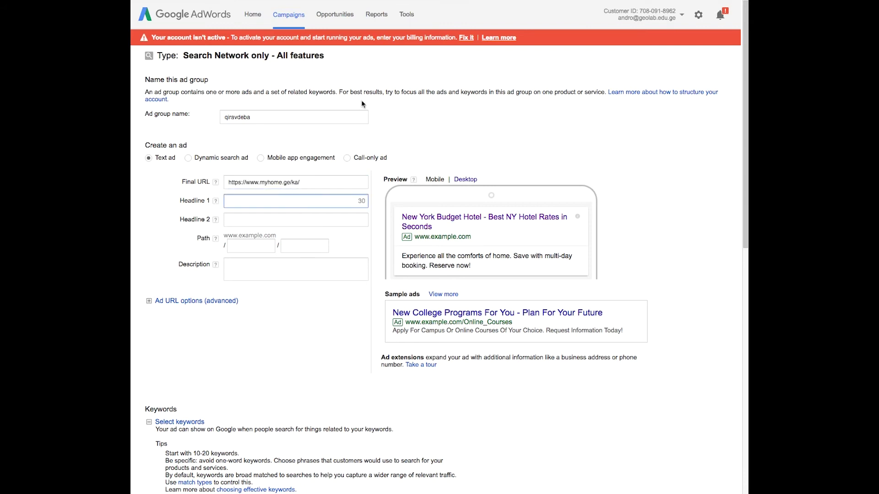
mouse_move(405, 3)
click(416, 19)
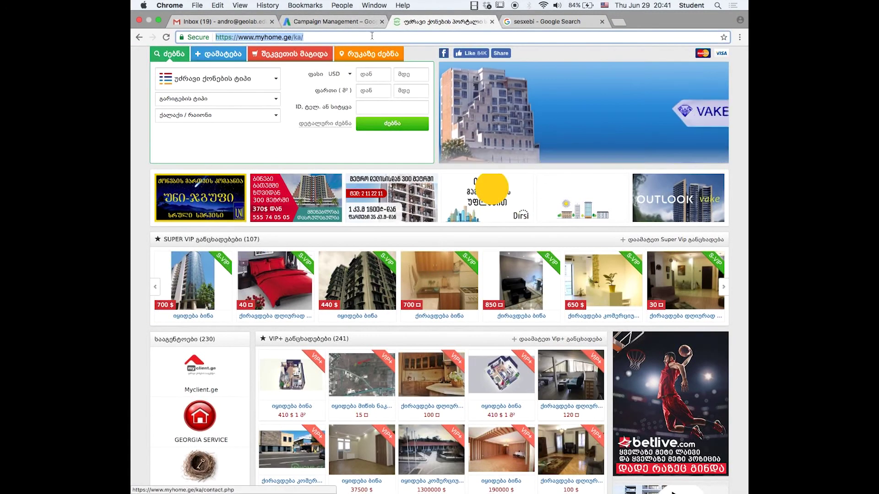
click(326, 23)
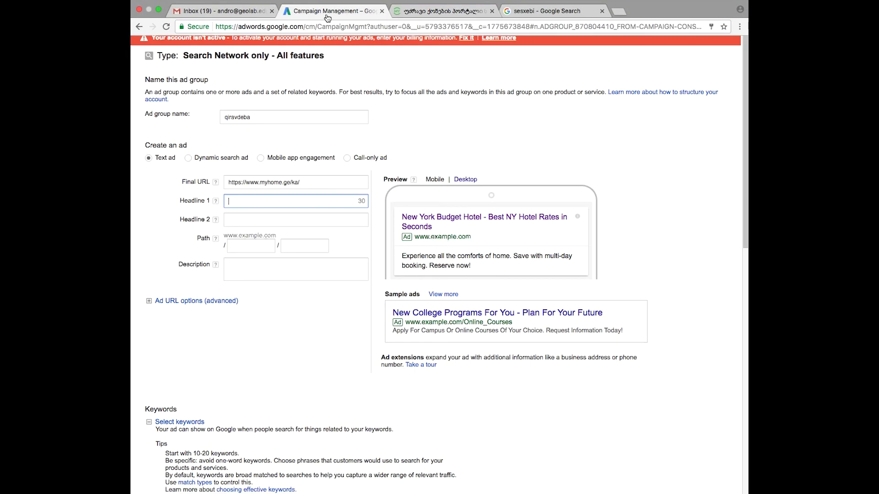
click(327, 13)
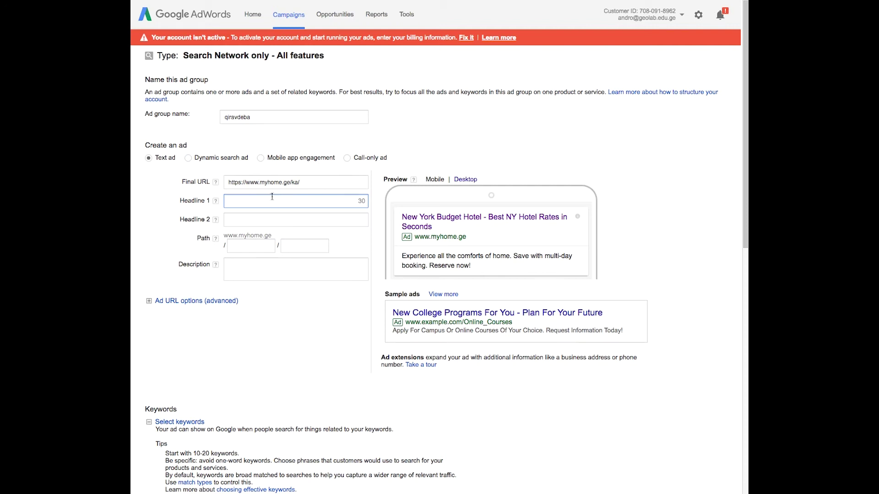
Step: Switch the keyboard input source to Georgian - QWERTY
click(606, 6)
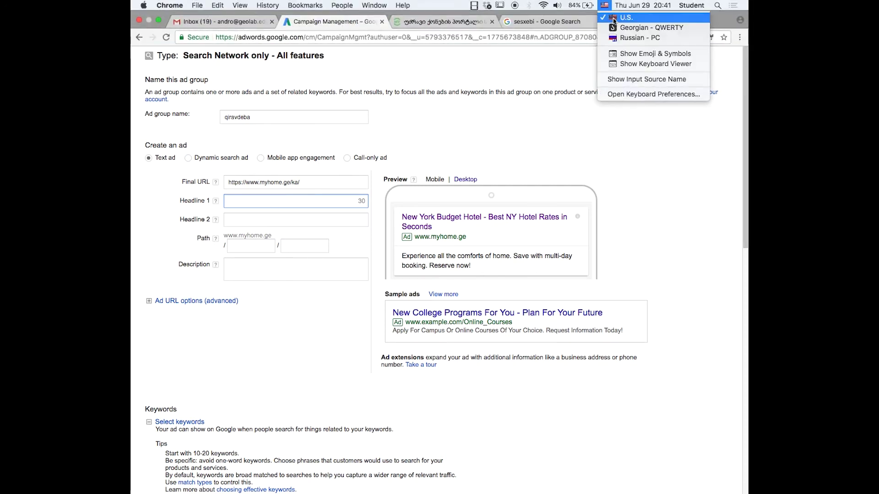
click(616, 27)
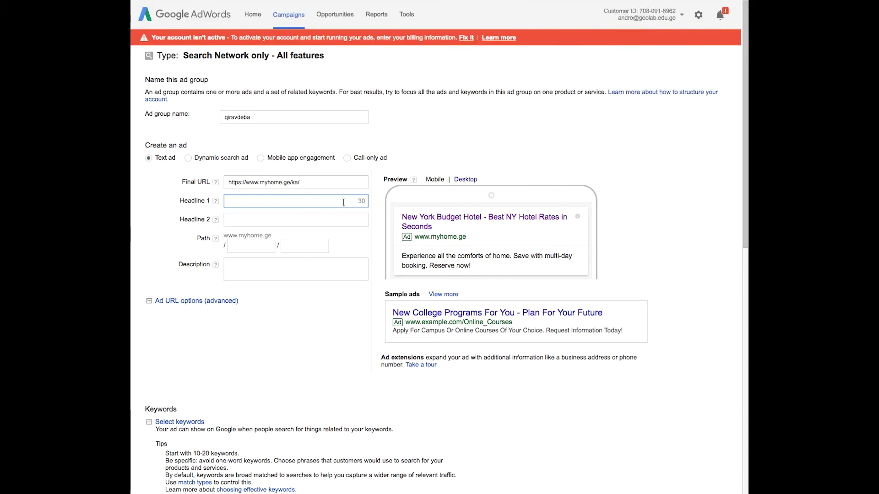
Step: Try ქირავდება ბინები as the ad's Headline 1 text, and clear the field again
click(306, 200)
text(ჯორავდება )
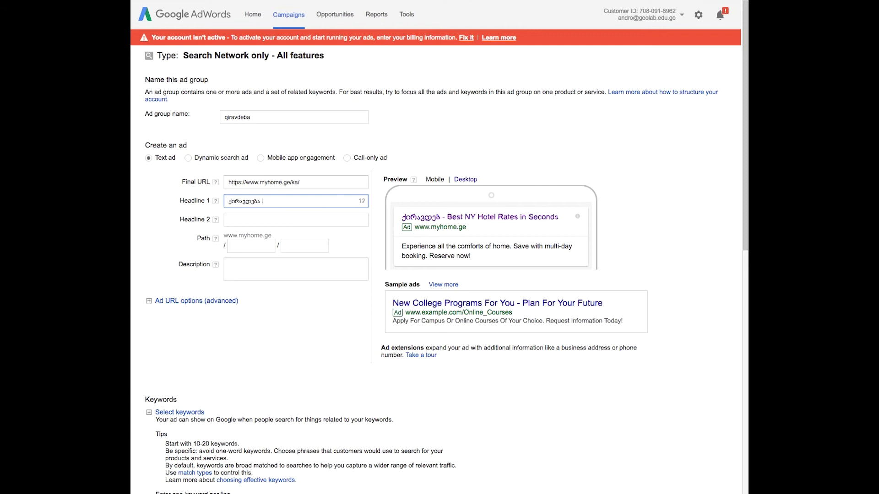
text(ბინები)
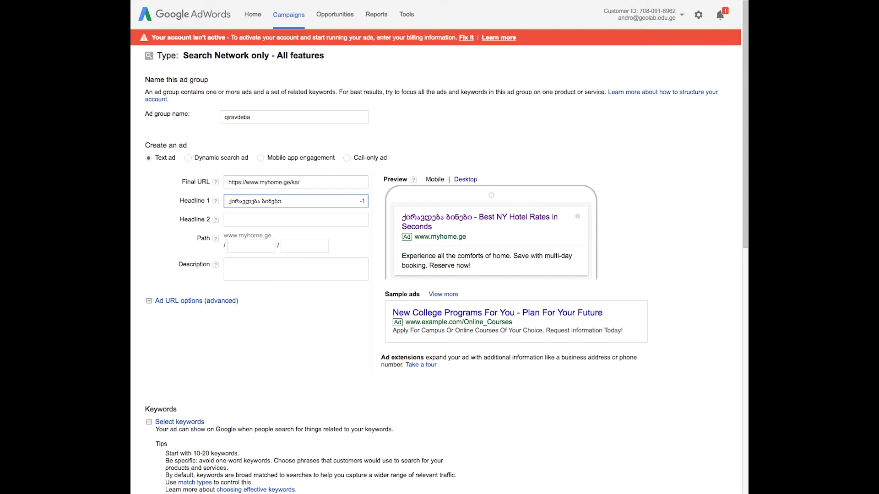
key(BackSpace)
key(BackSpace)
key(BackSpace)
key(BackSpace)
key(BackSpace)
key(BackSpace)
key(BackSpace)
key(BackSpace)
key(BackSpace)
key(BackSpace)
key(BackSpace)
key(BackSpace)
key(BackSpace)
key(BackSpace)
key(BackSpace)
key(BackSpace)
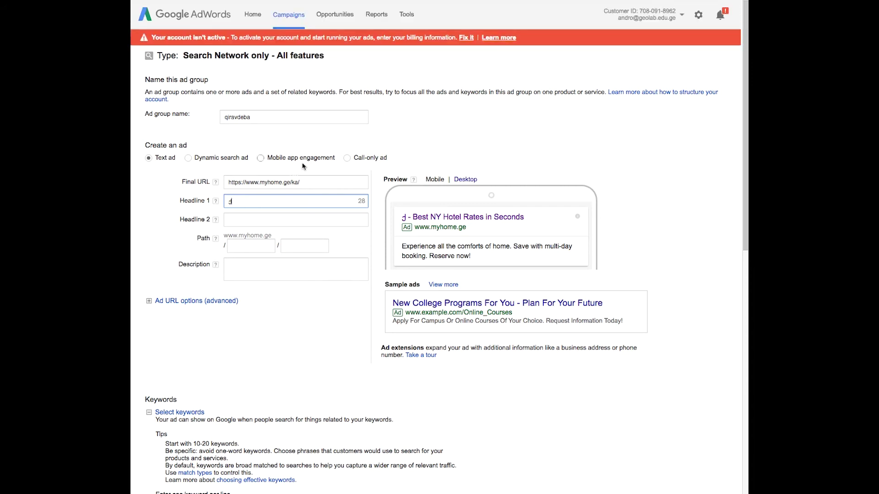
double_click(273, 202)
key(BackSpace)
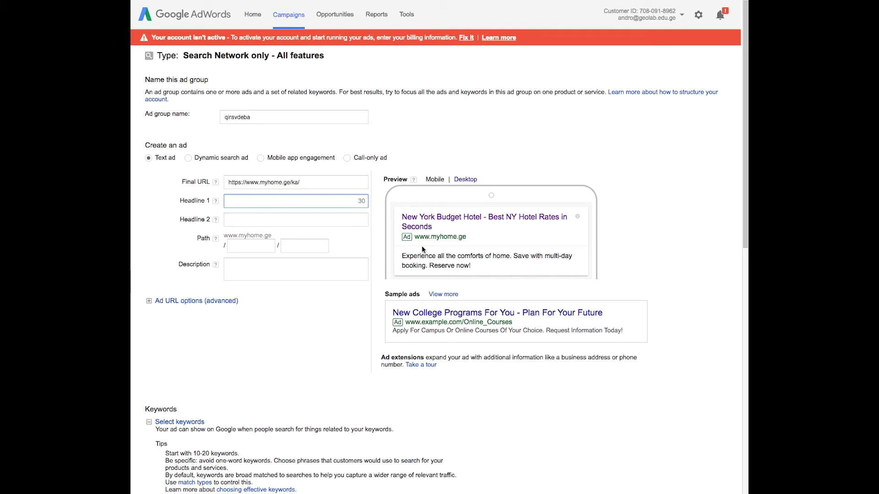
Step: Set the text ad's Headline 1 to ქირავდება ბინებ, keeping it within the 30-character limit
text(ქი)
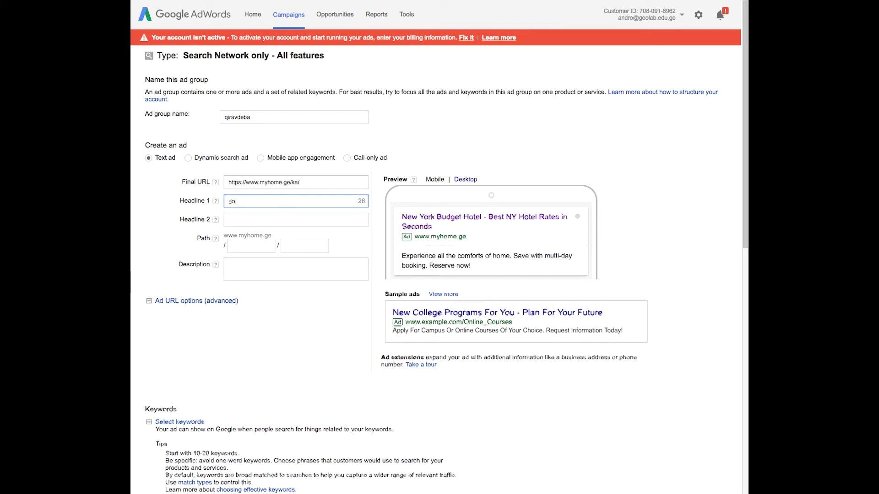
text(რავდება ბინები)
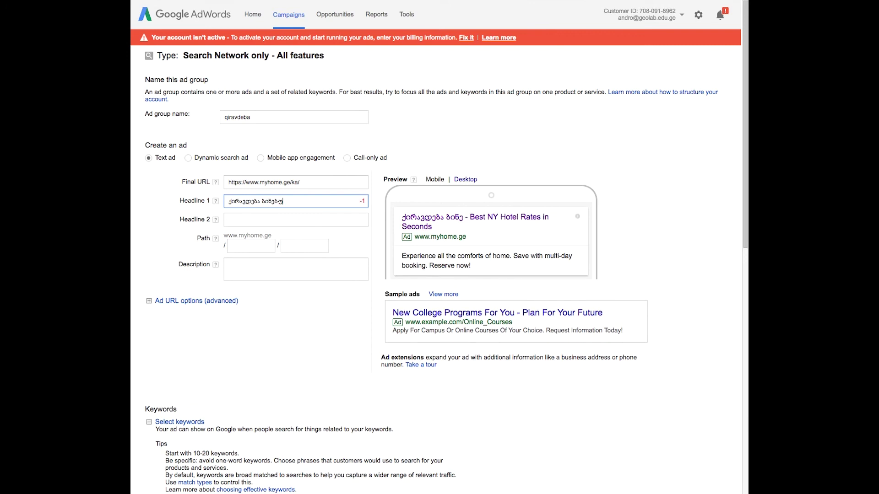
key(BackSpace)
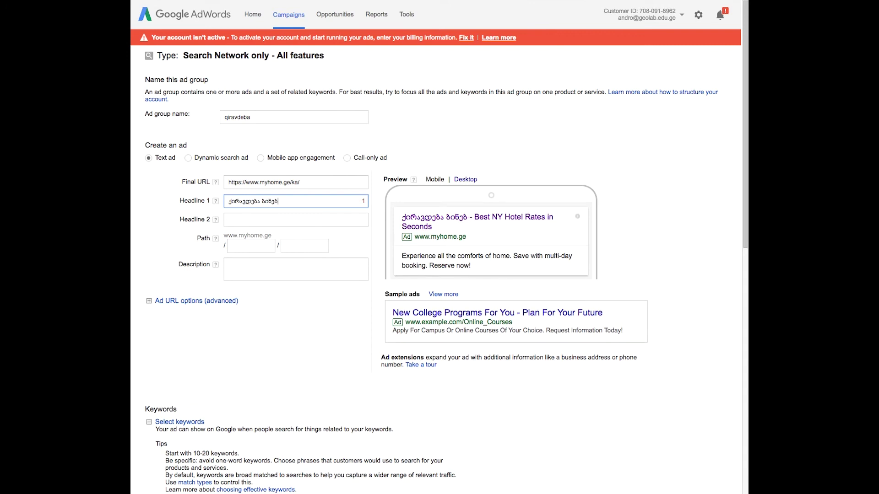
click(247, 219)
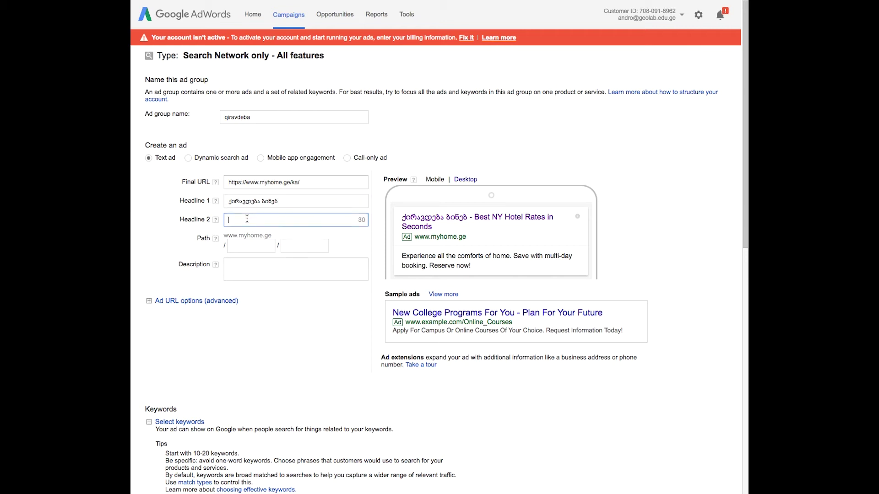
click(288, 200)
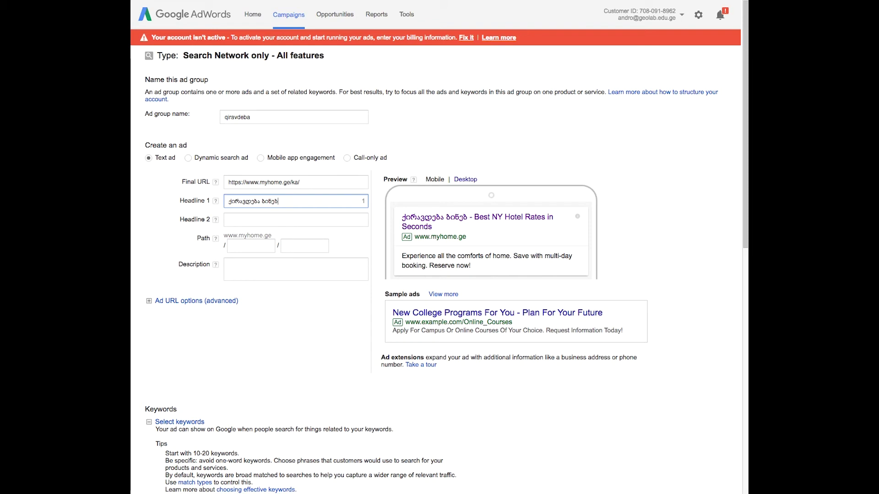
Step: Set the text ad's Headline 2 to თბილისში
click(247, 225)
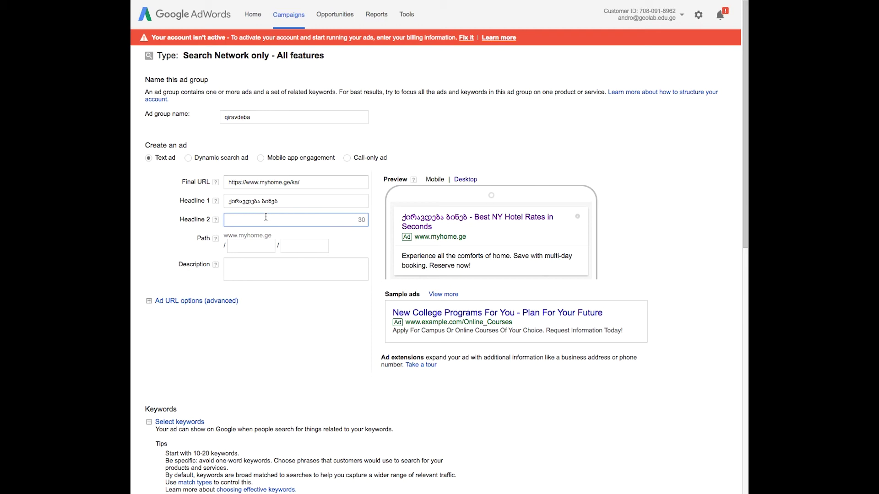
text(თბუ)
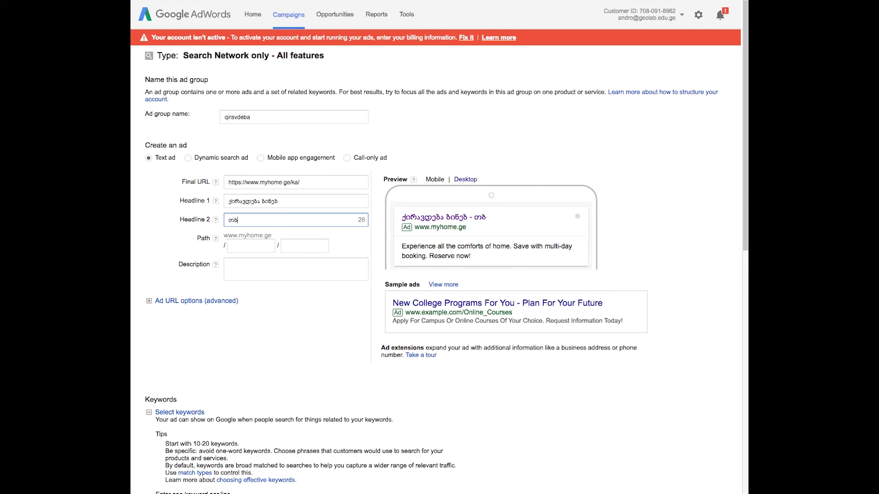
key(BackSpace)
key(BackSpace)
text(ილისში)
Step: Enter the ad description ქირავდება ბინები თბილისში საუკეთესო ფასად!
click(250, 261)
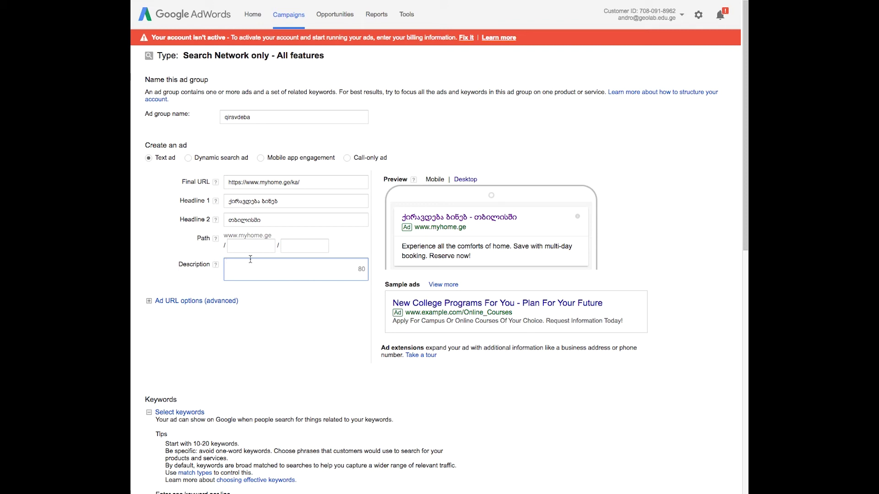
text(ქირავდება ბ)
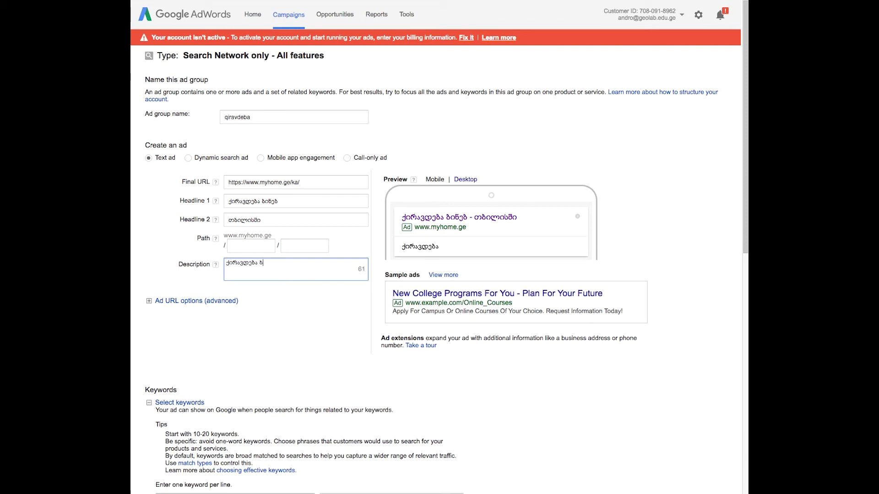
text(ინები თბილისში )
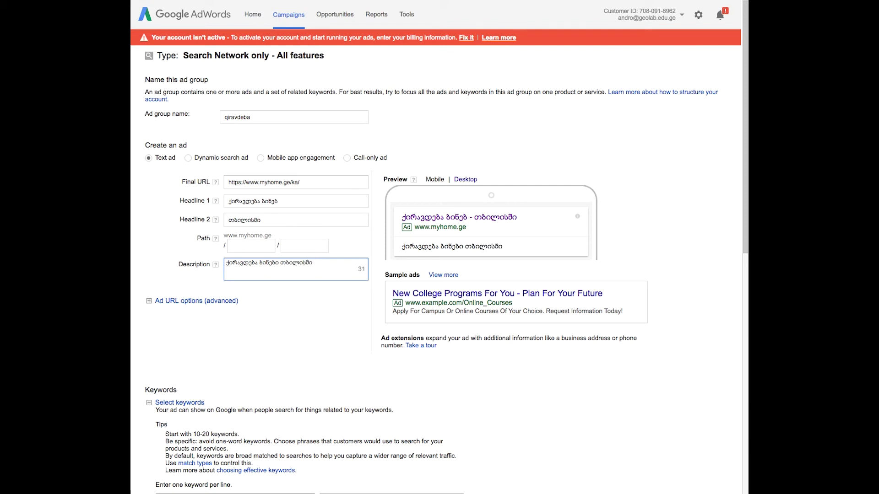
text(საუკეთესო)
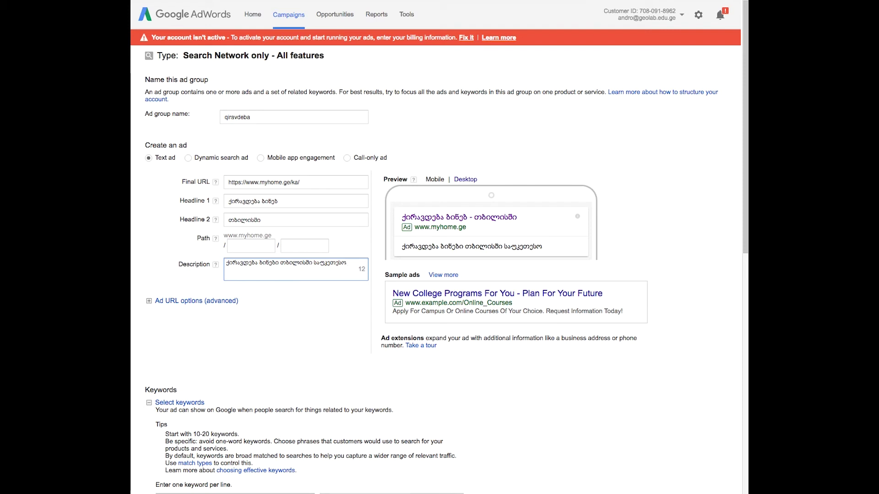
text(ფასად!)
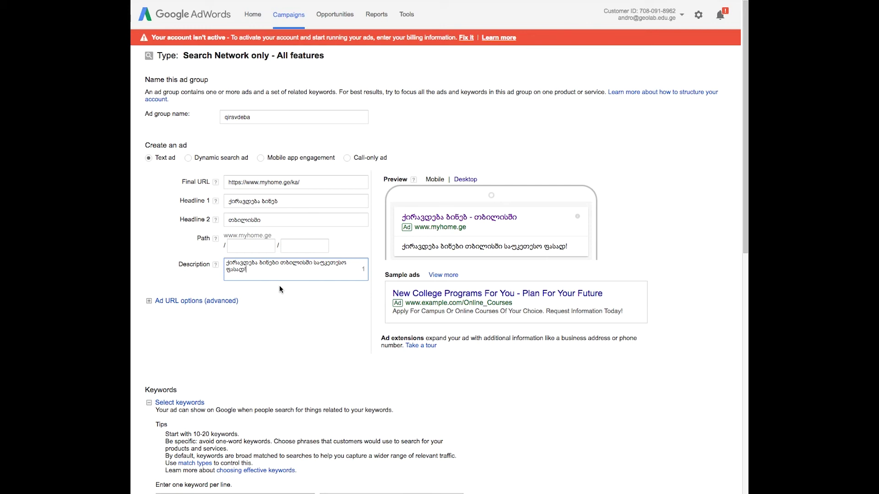
click(320, 316)
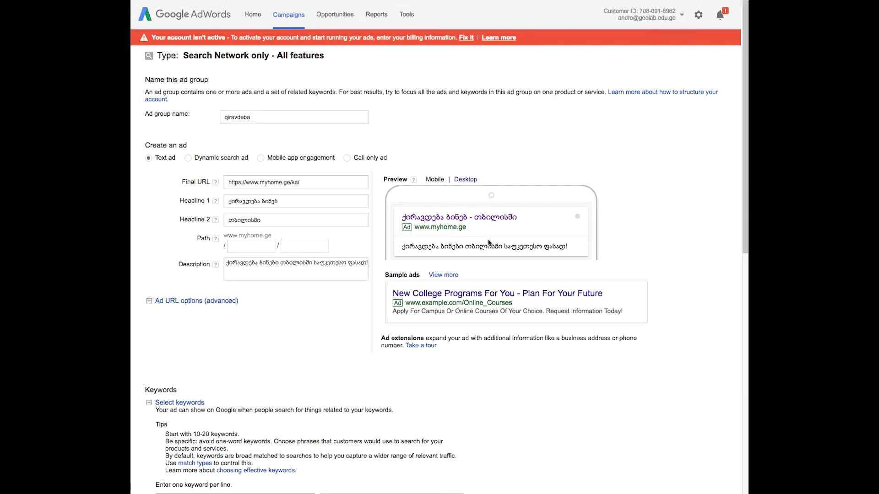
Step: Set the first part of the ad's display path to ბინები
click(259, 251)
text(ბინები)
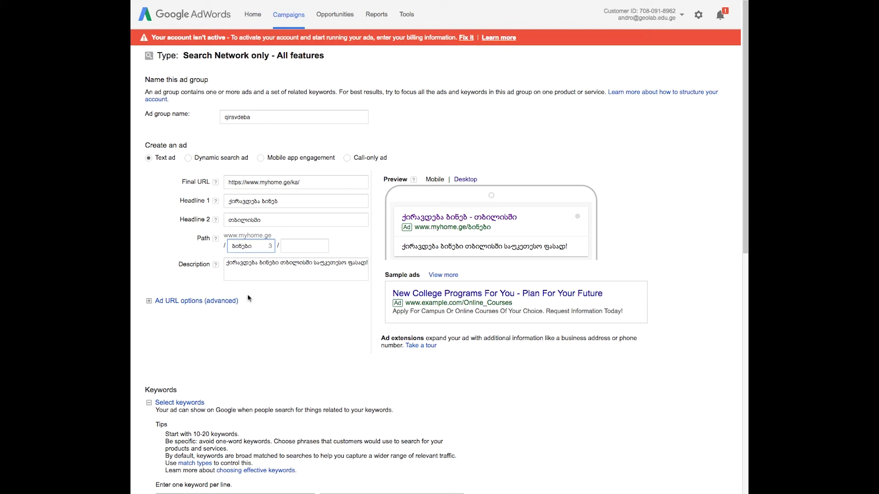
click(291, 309)
click(264, 249)
click(334, 314)
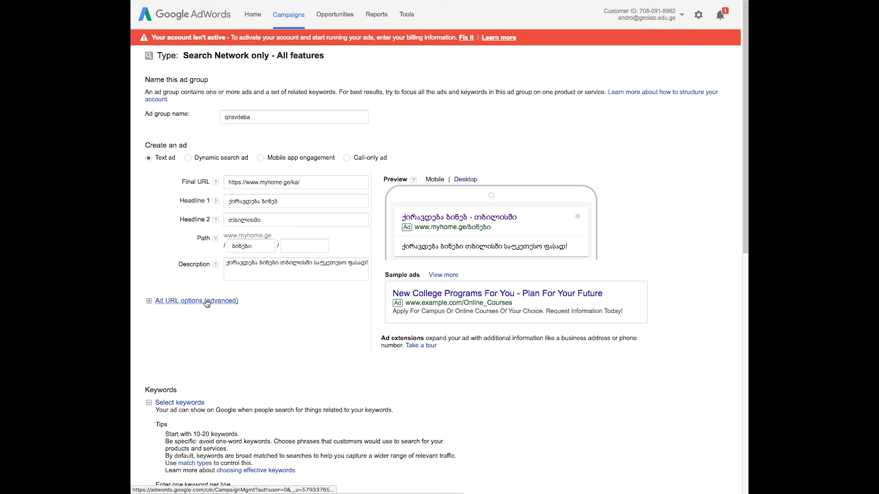
Step: Examine the ad's advanced URL options, the keyword box with its suggested categories, and the default bid section of the ad group form
click(187, 302)
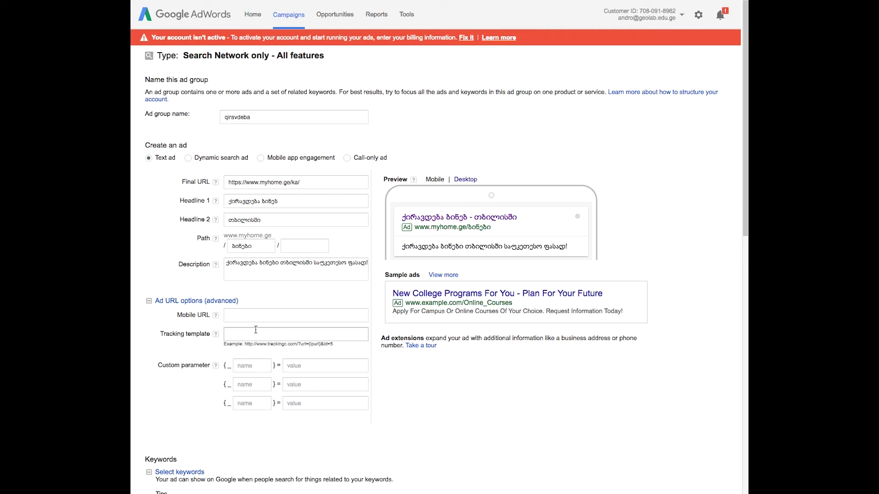
click(186, 301)
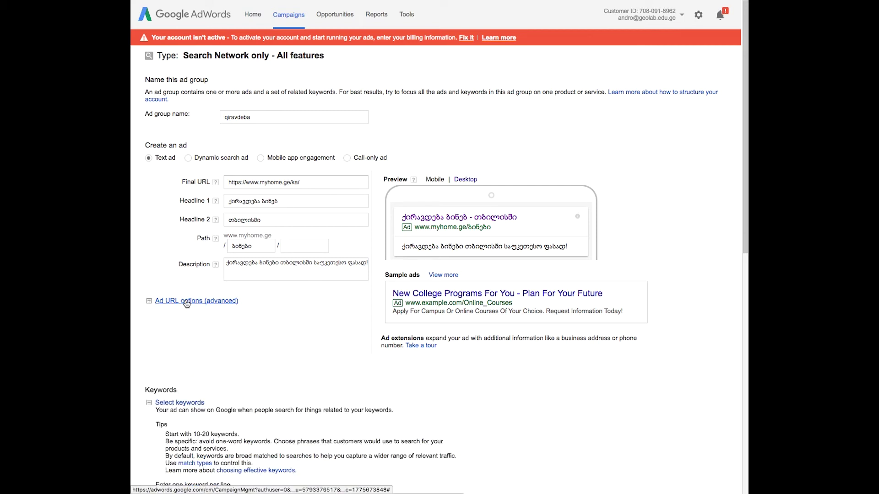
scroll(224, 361, down, 5)
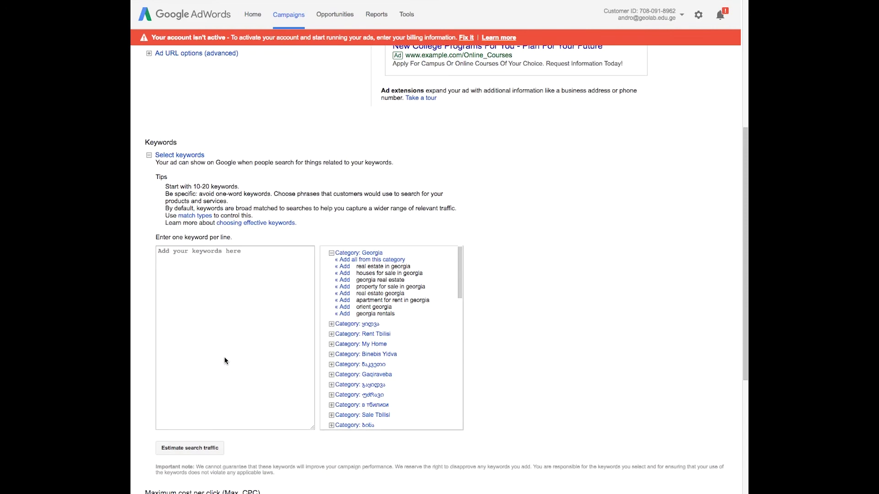
scroll(224, 361, down, 3)
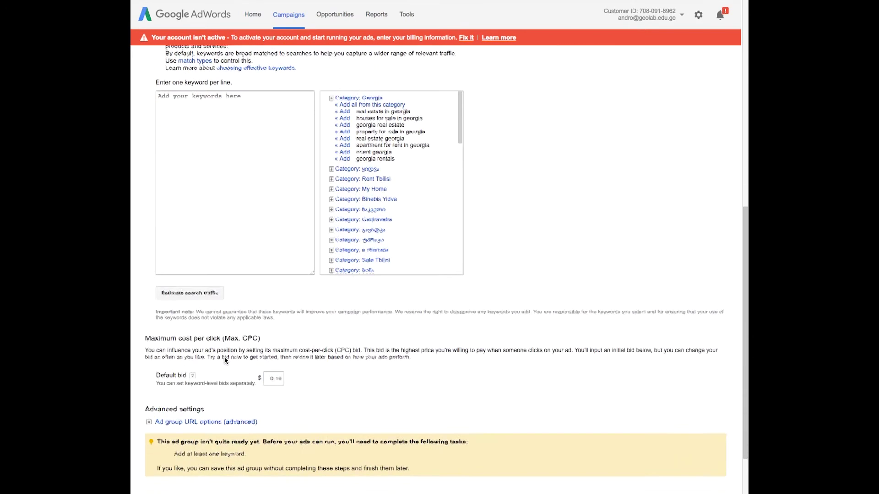
scroll(224, 361, up, 1)
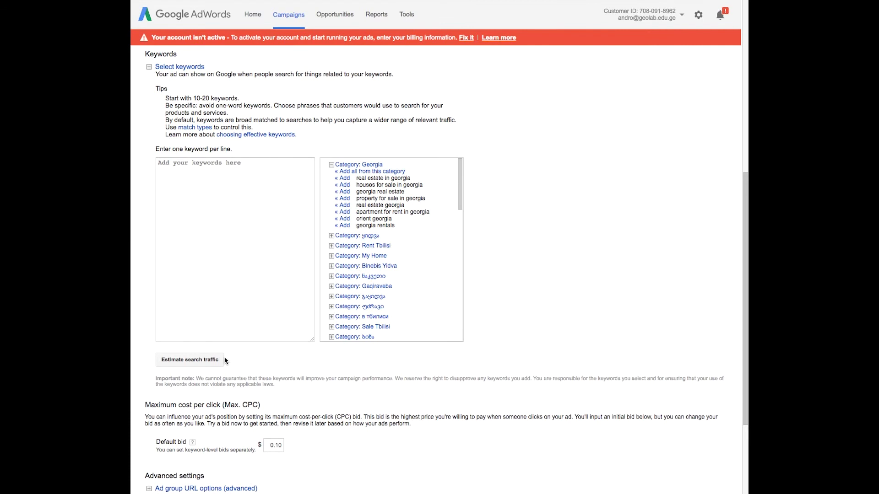
mouse_move(371, 4)
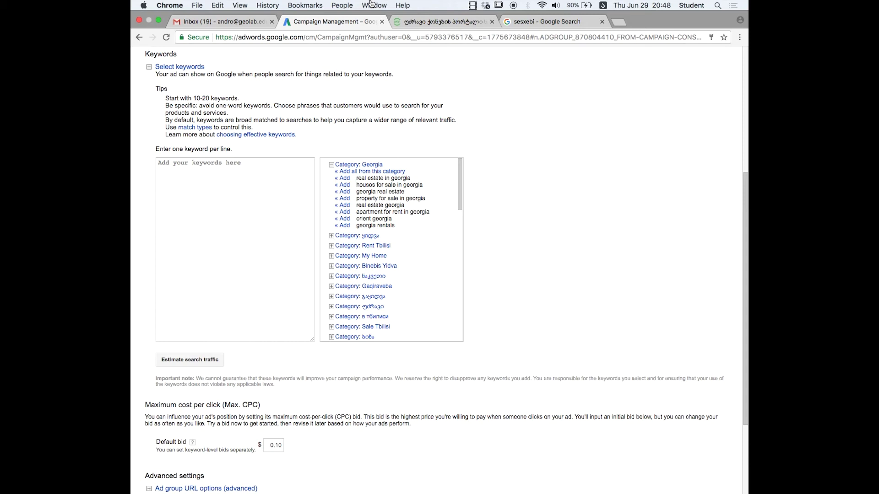
click(213, 202)
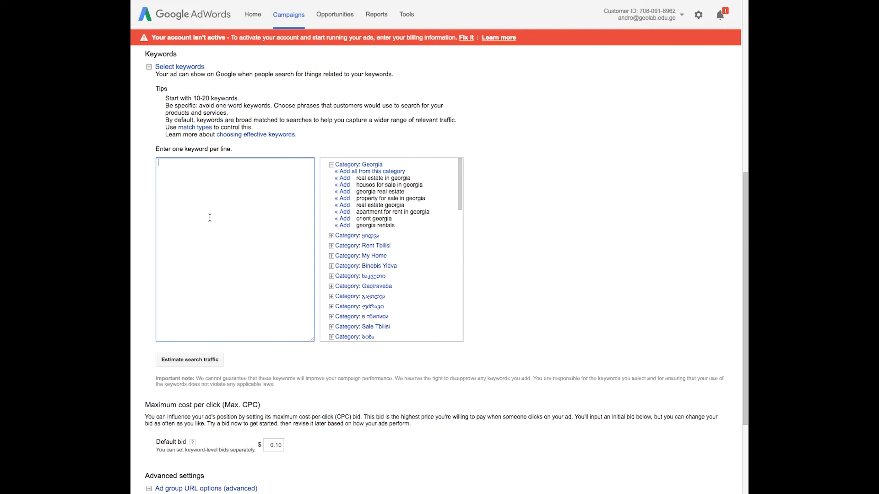
scroll(210, 217, up, 6)
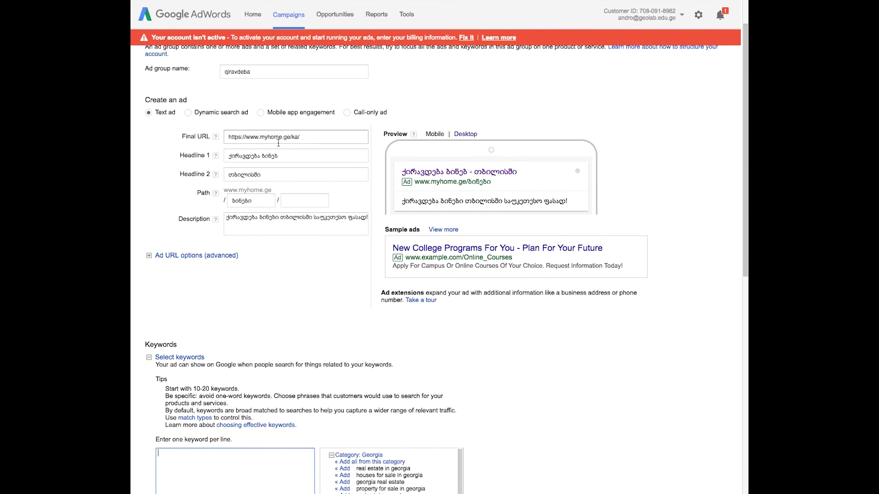
Step: Expand the ყიდვა category in the suggested keywords list and review its keywords
scroll(290, 327, down, 5)
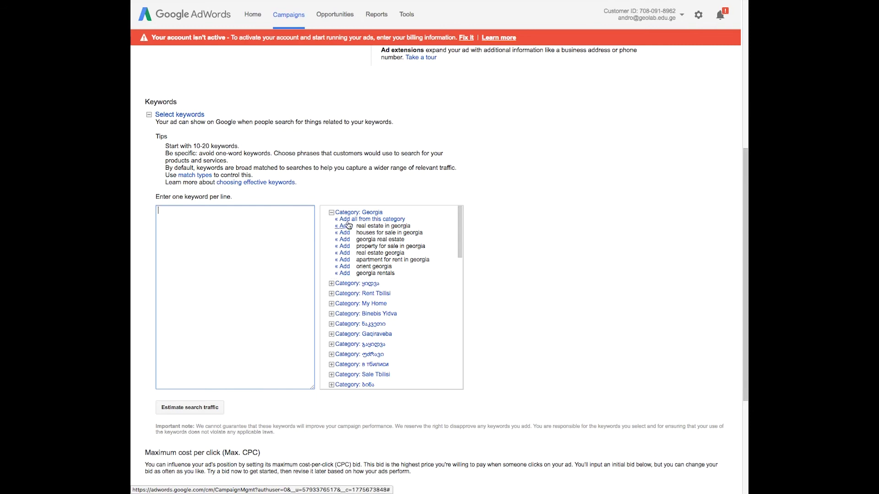
scroll(357, 286, down, 1)
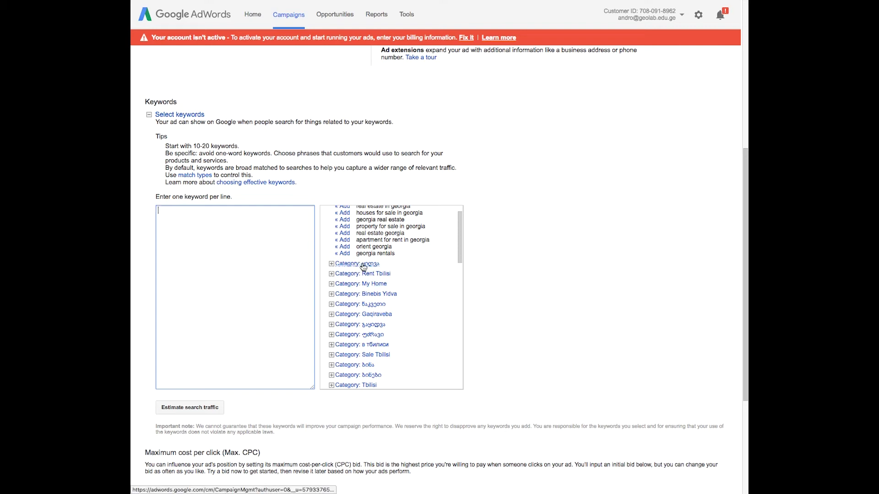
click(330, 265)
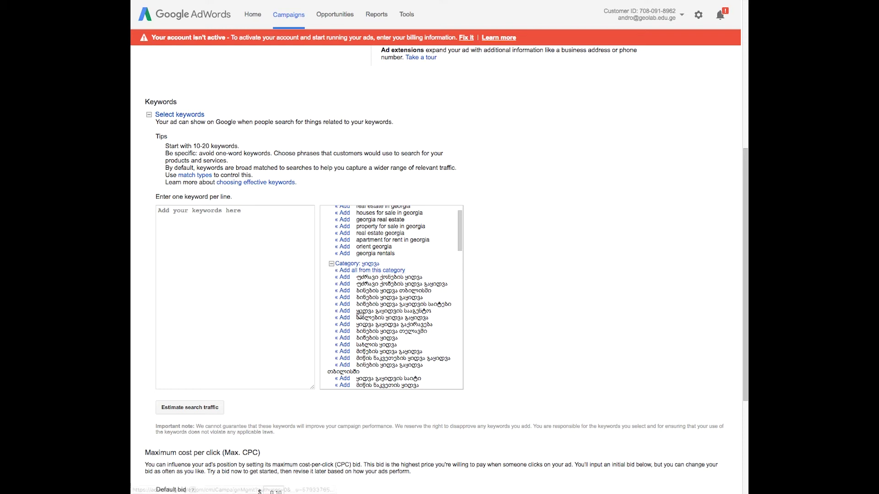
scroll(360, 315, down, 5)
scroll(360, 304, down, 2)
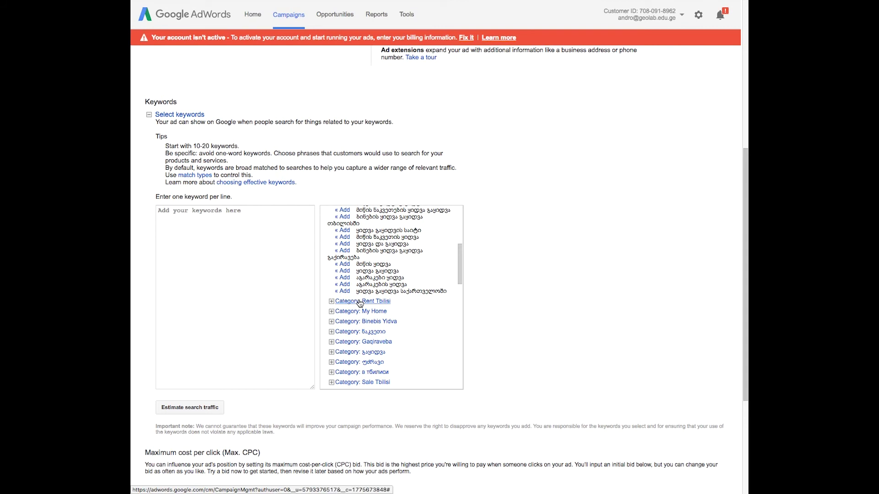
Step: Add all suggested keywords from the Rent Tbilisi category and expand the My Home category
click(335, 304)
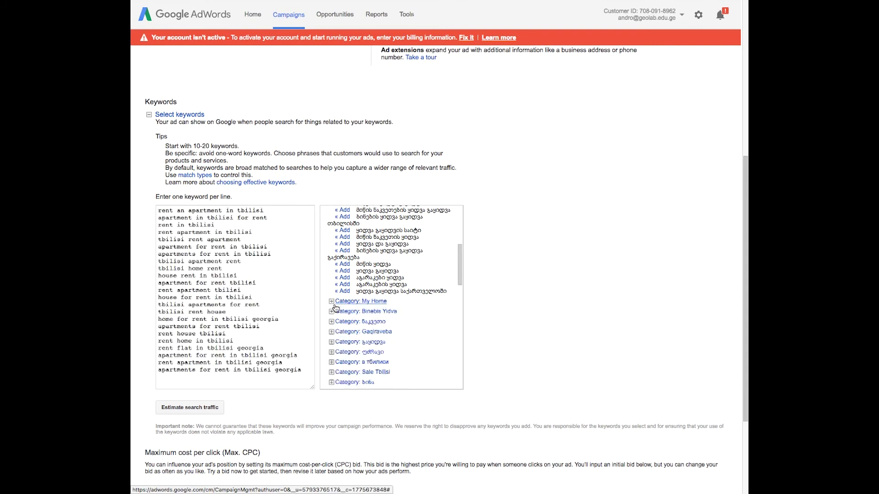
click(335, 304)
triple_click(214, 211)
double_click(225, 240)
click(225, 240)
click(238, 283)
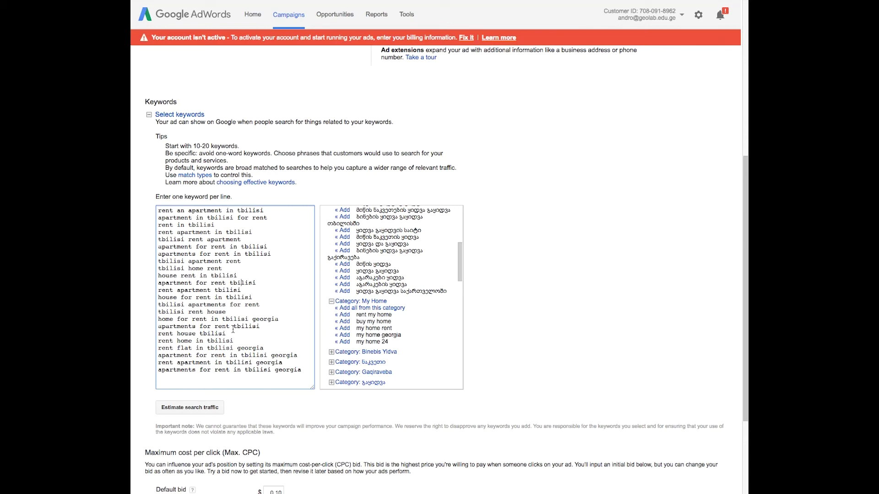
Step: Clear all the Rent Tbilisi keywords from the keyword box
scroll(287, 261, down, 3)
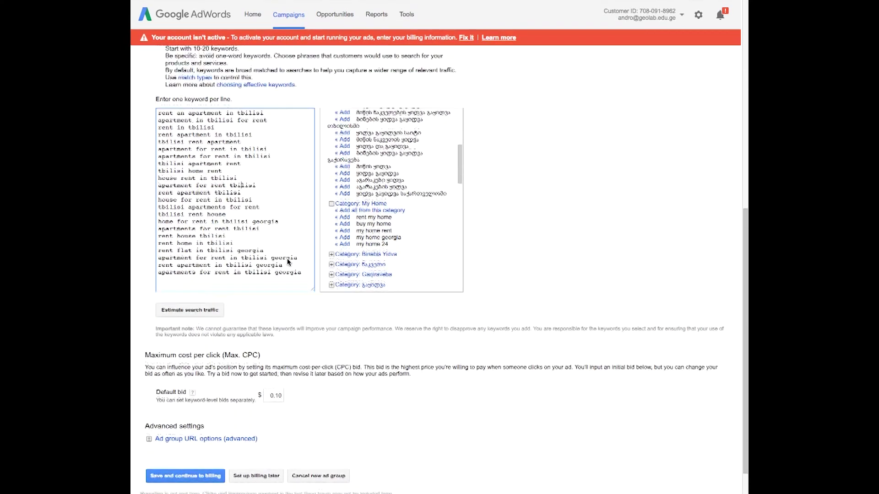
scroll(287, 258, up, 1)
click(270, 211)
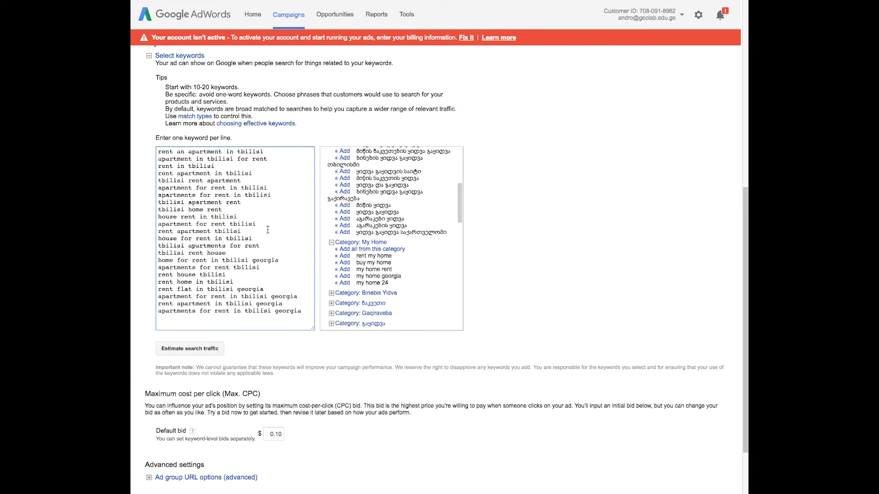
double_click(241, 297)
key(ctrl+a)
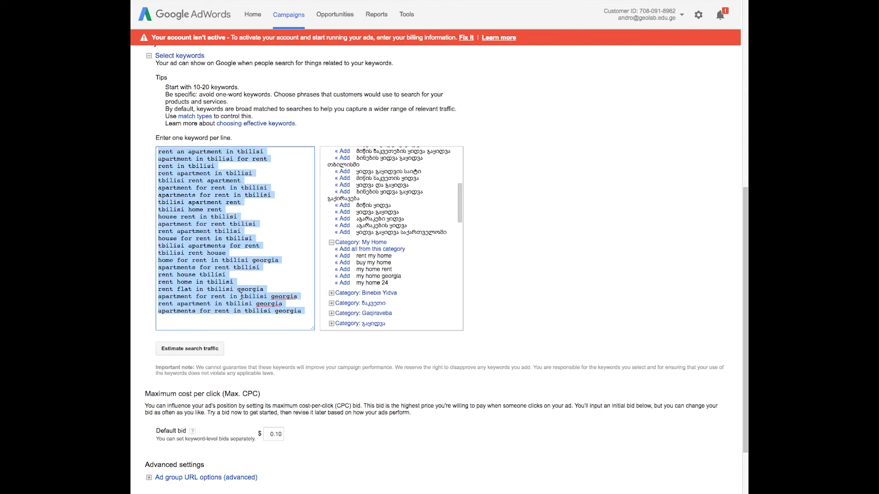
key(BackSpace)
click(568, 257)
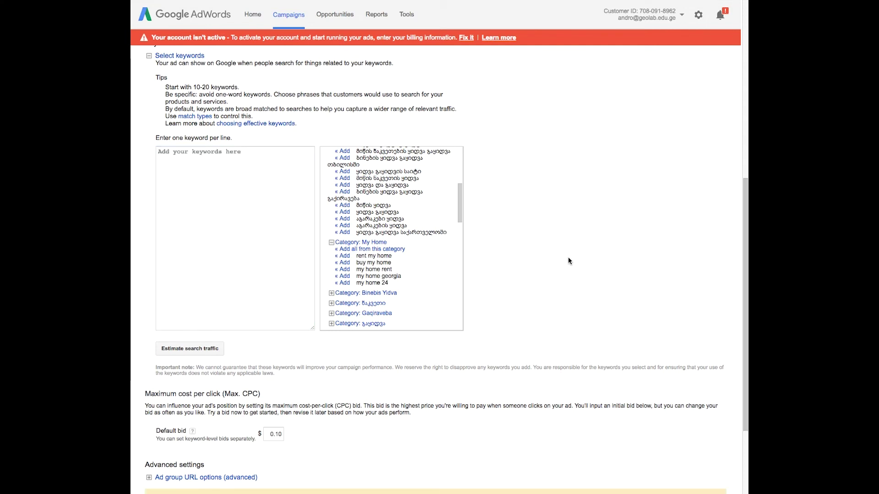
Step: Add the suggested keyword real estate georgia from the Georgia category and remove it again from the keyword box
scroll(569, 258, up, 6)
scroll(569, 259, up, 1)
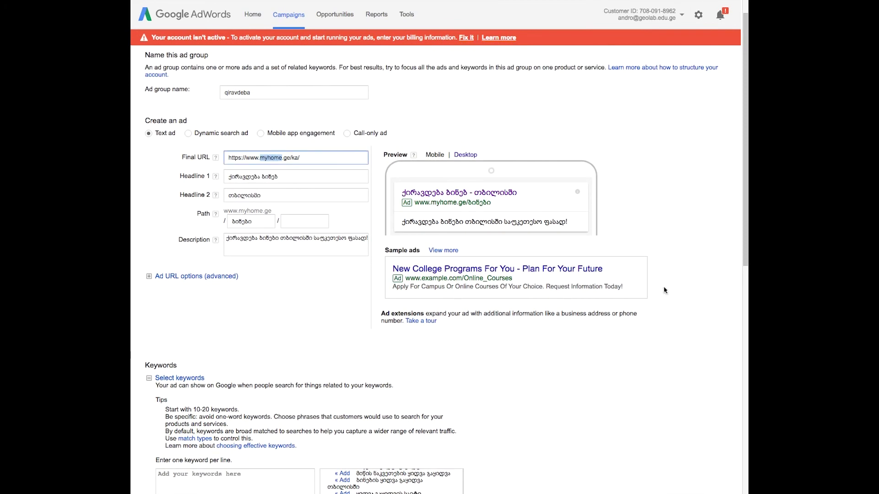
scroll(671, 317, down, 5)
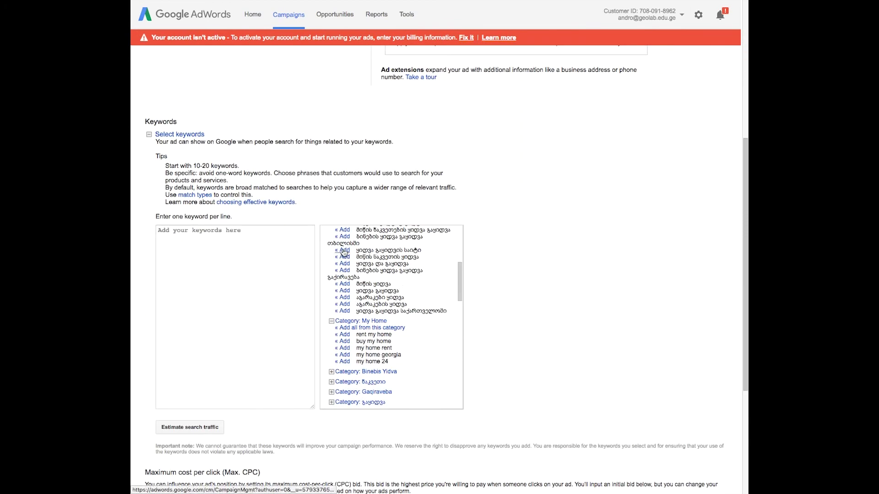
scroll(367, 303, up, 1)
scroll(367, 302, up, 5)
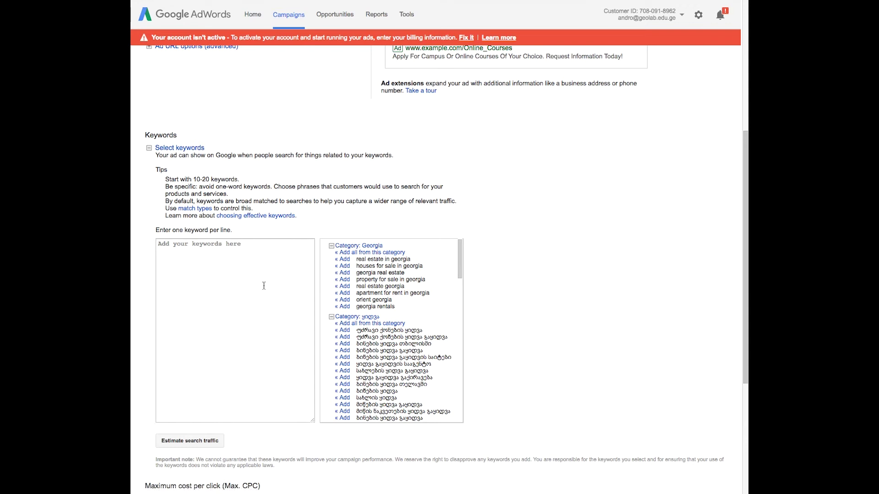
click(341, 286)
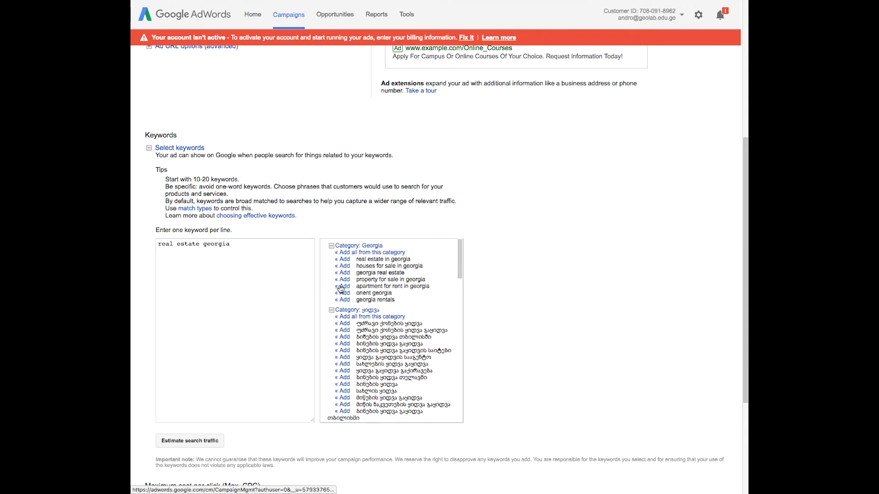
click(225, 275)
key(ctrl+a)
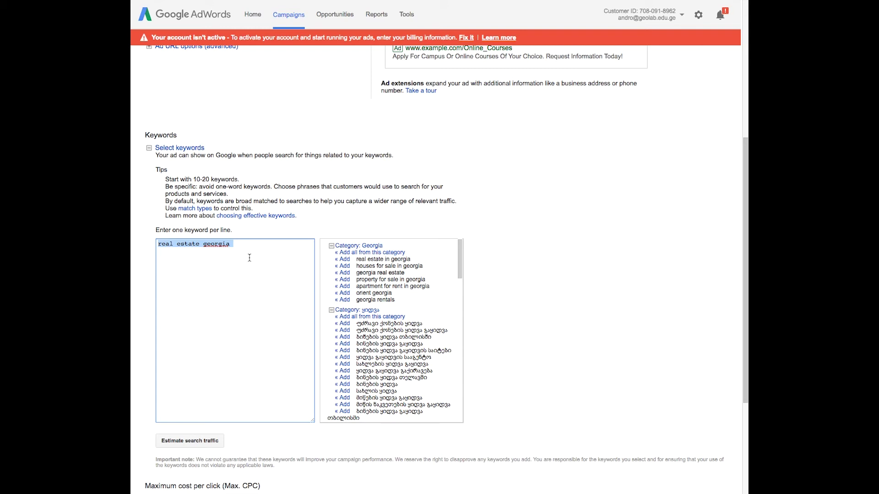
key(BackSpace)
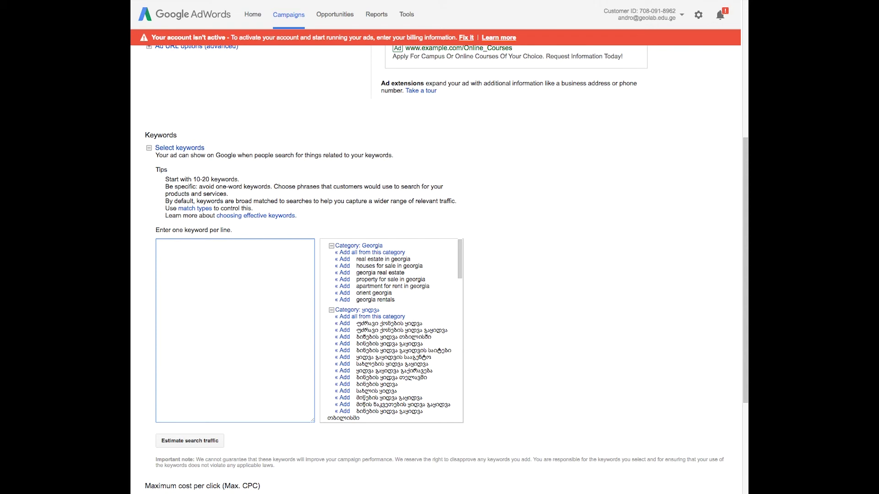
Step: Try the keyword ბინები with the match type symbols: plus sign, quotation marks and square brackets
text(ბინები)
text(+)
key(BackSpace)
text("")
key(BackSpace)
text(])
key(BackSpace)
text([)
key(BackSpace)
text([)
key(BackSpace)
key(BackSpace)
Step: Delete the trial keyword ბინები from the keyword box
click(161, 244)
key(BackSpace)
text(ი)
key(BackSpace)
key(BackSpace)
key(BackSpace)
key(BackSpace)
key(BackSpace)
key(BackSpace)
Step: Try the negative keyword -ბინები and delete it from the keyword box
text(-ბინები)
key(BackSpace)
key(BackSpace)
key(BackSpace)
key(BackSpace)
key(BackSpace)
key(BackSpace)
key(BackSpace)
Step: Add the suggested keywords houses for sale in georgia, apartment for rent in georgia and orient georgia
click(342, 266)
click(342, 279)
click(342, 279)
Step: Add the suggested keywords ყიდვა გაყიდვის სააგენტო, სახლების ყიდვა გაყიდვა, ყიდვა გაყიდვა გაქირავება, ბინების ყიდვა თელავში, ბინების ყიდვა, სახლის ყიდვა and ყიდვა და გაყიდვა
click(347, 337)
click(347, 338)
click(347, 338)
click(347, 337)
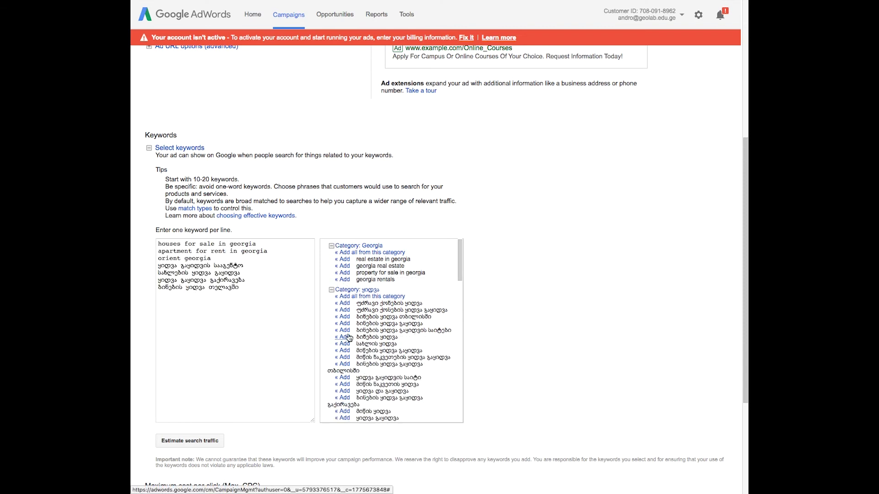
click(347, 338)
click(347, 338)
click(343, 378)
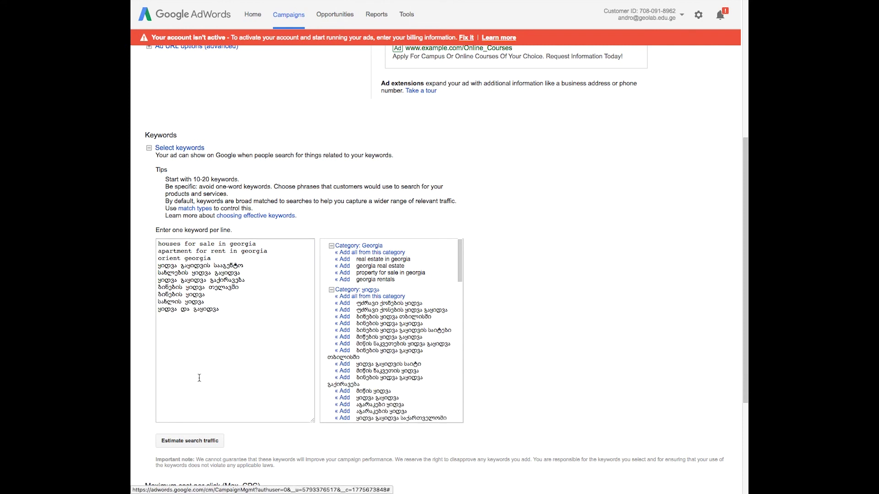
Step: Estimate the search traffic for the entered keywords at the current default bid
scroll(131, 343, down, 3)
scroll(131, 343, down, 4)
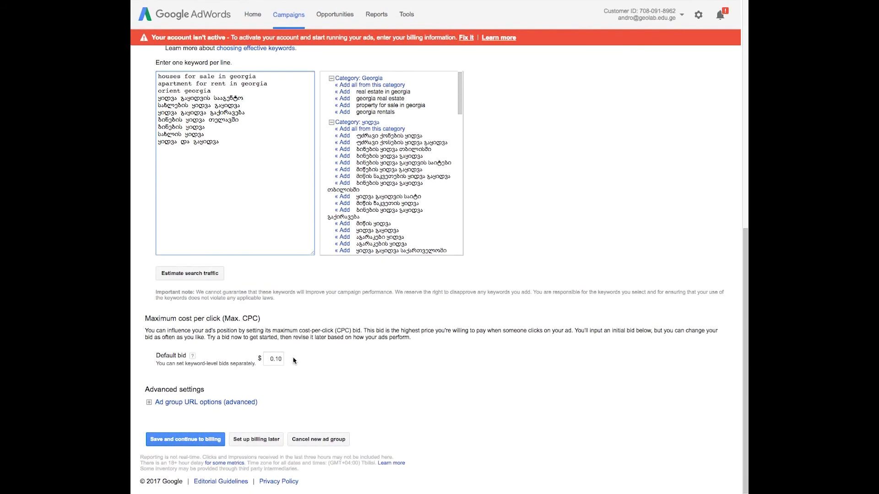
click(183, 273)
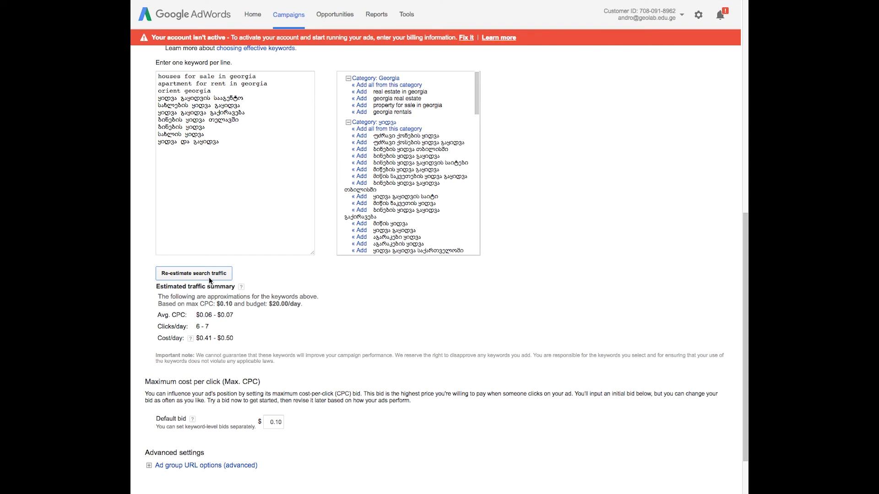
Step: Set the ad group's default bid to $0.50 and re-estimate the search traffic
click(278, 422)
text(5)
click(199, 275)
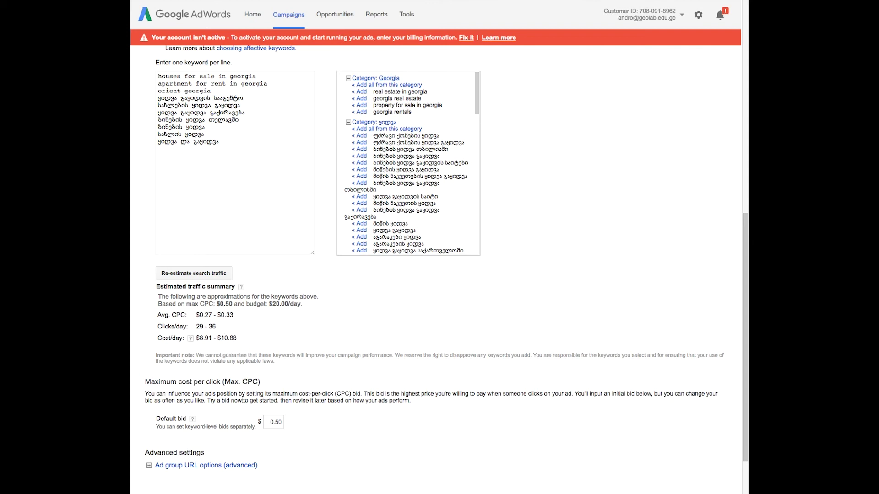
double_click(274, 422)
click(315, 411)
drag(280, 427, 269, 417)
Step: Examine the tracking template and custom parameter fields in the ad group's advanced URL options, and collapse them again
scroll(335, 385, down, 3)
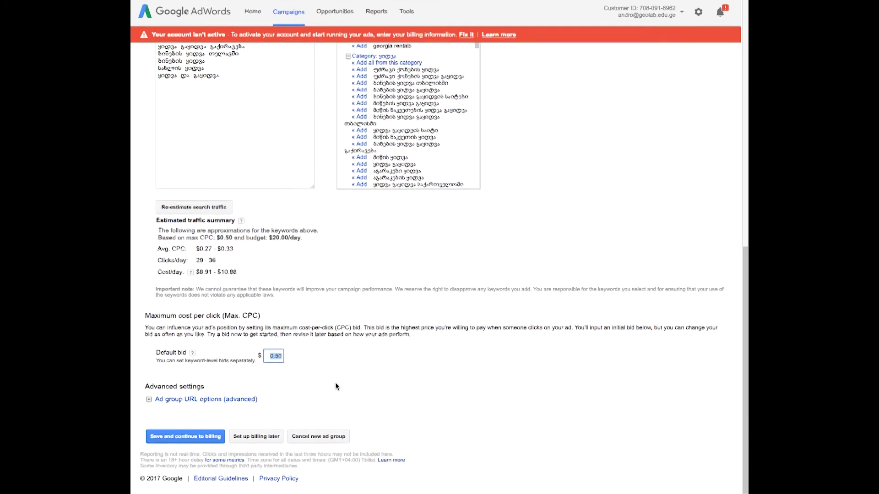
click(239, 404)
scroll(355, 392, up, 1)
scroll(355, 393, down, 5)
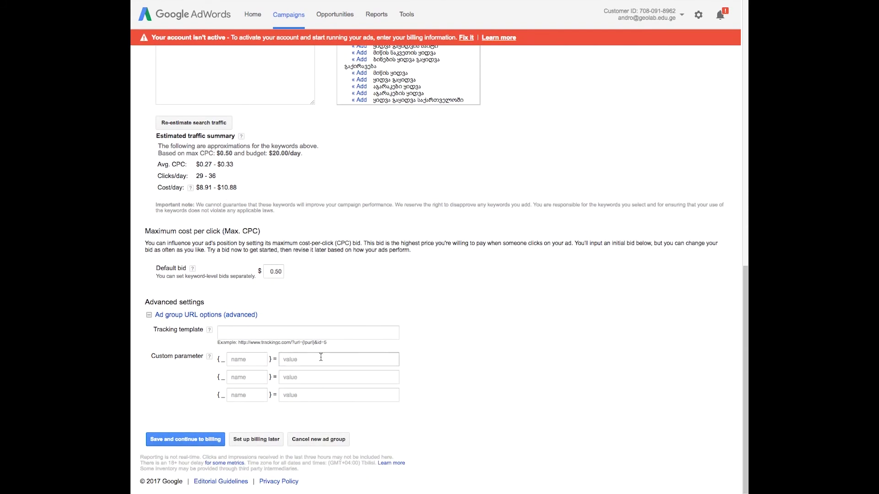
click(274, 333)
click(251, 358)
double_click(227, 342)
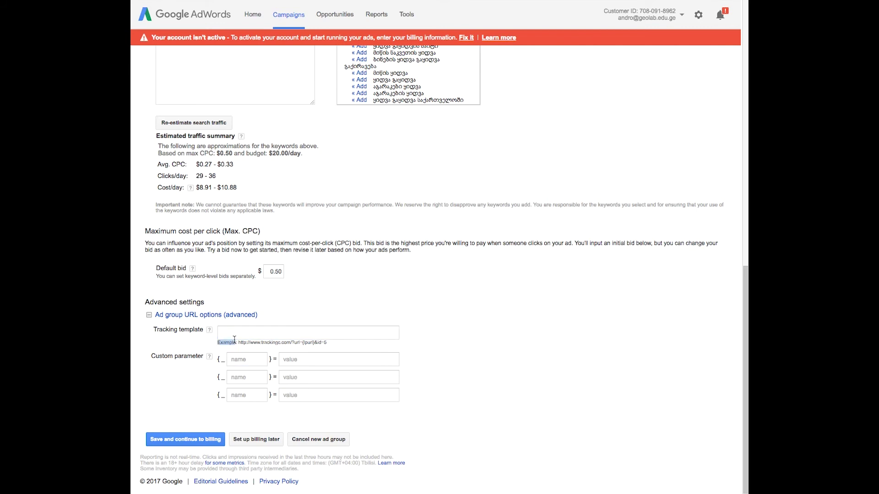
double_click(186, 342)
click(215, 315)
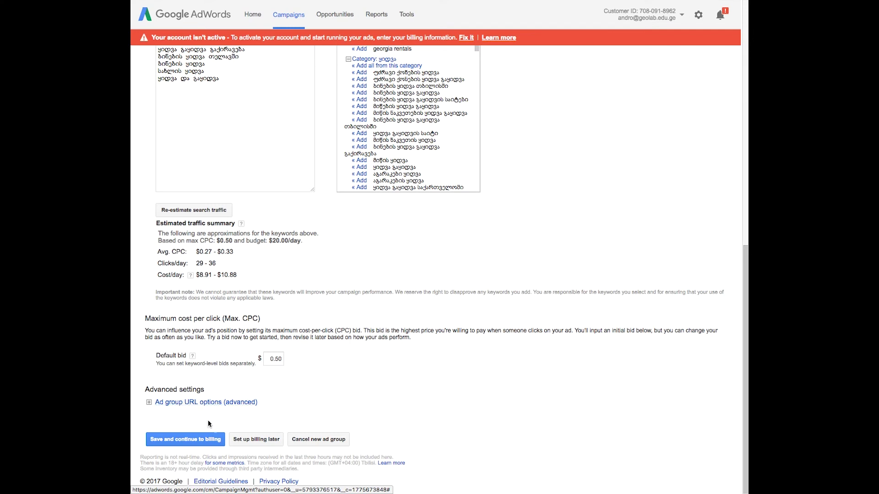
Step: Save the ad group, continuing to billing, and accept Georgia as the billing country
scroll(377, 329, up, 1)
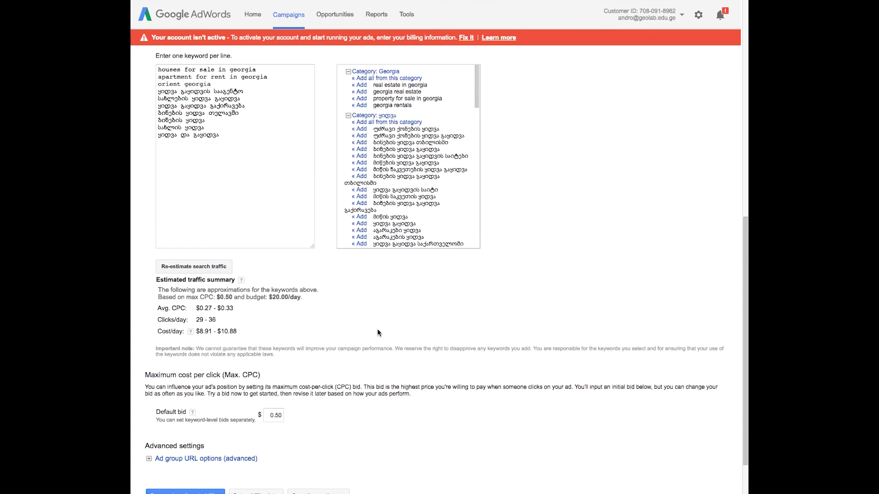
scroll(378, 329, down, 1)
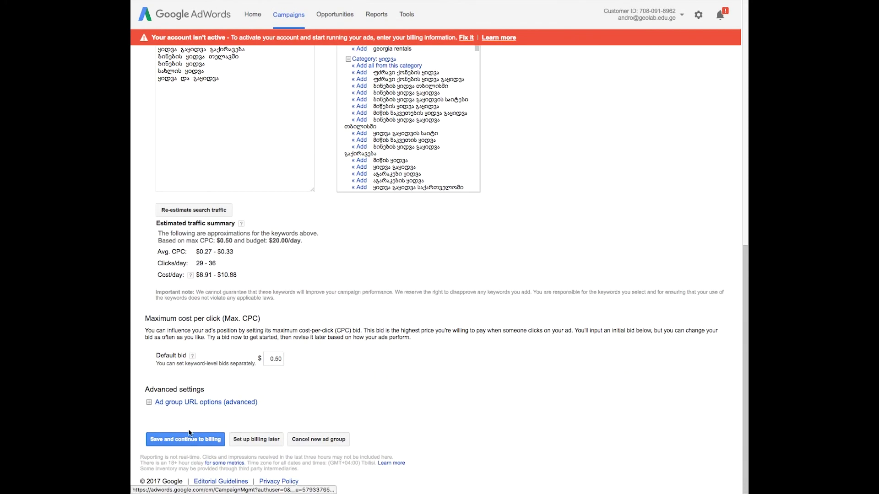
click(180, 440)
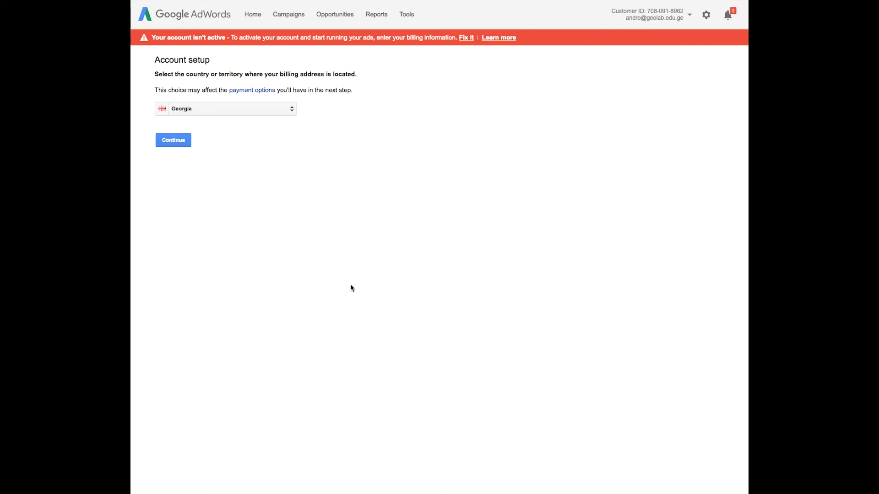
click(172, 143)
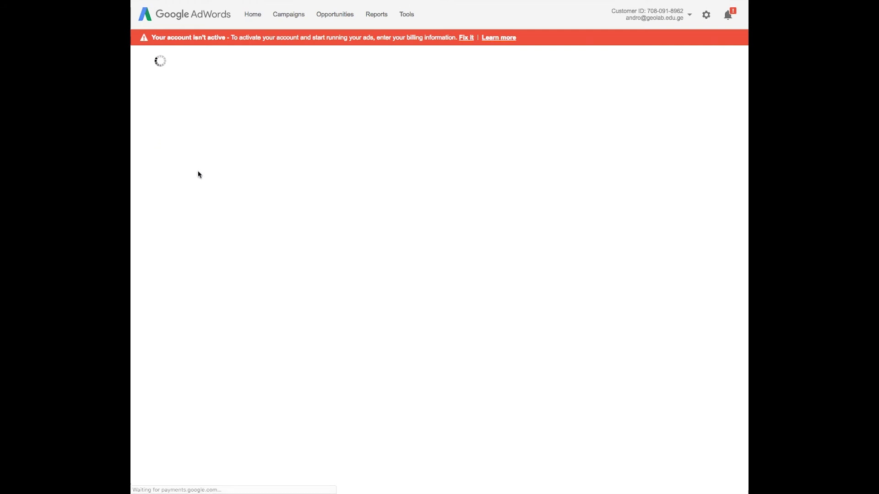
Step: Examine the business name, contact name and address fields in the customer info of the payments setup form
scroll(264, 238, down, 2)
scroll(265, 240, down, 1)
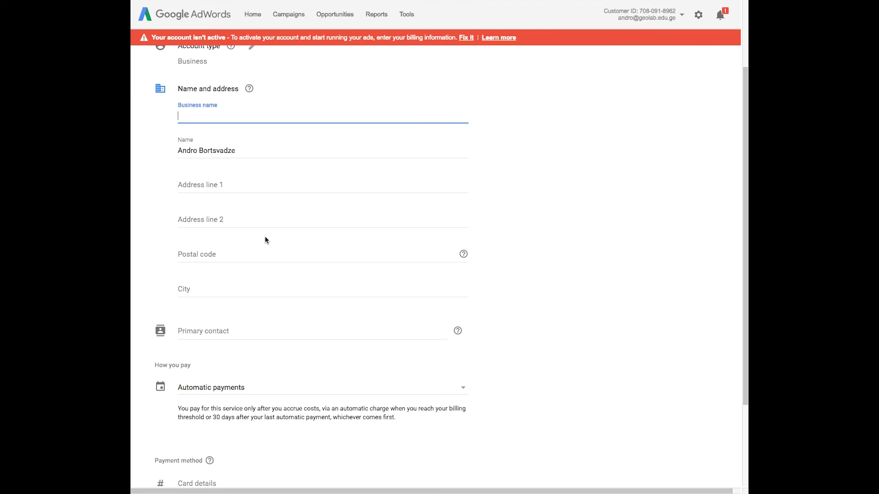
scroll(264, 240, down, 3)
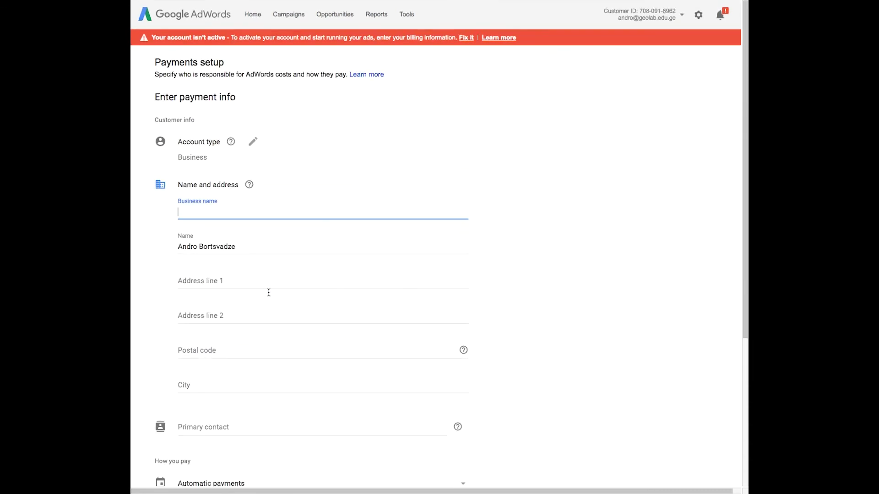
click(269, 289)
click(250, 313)
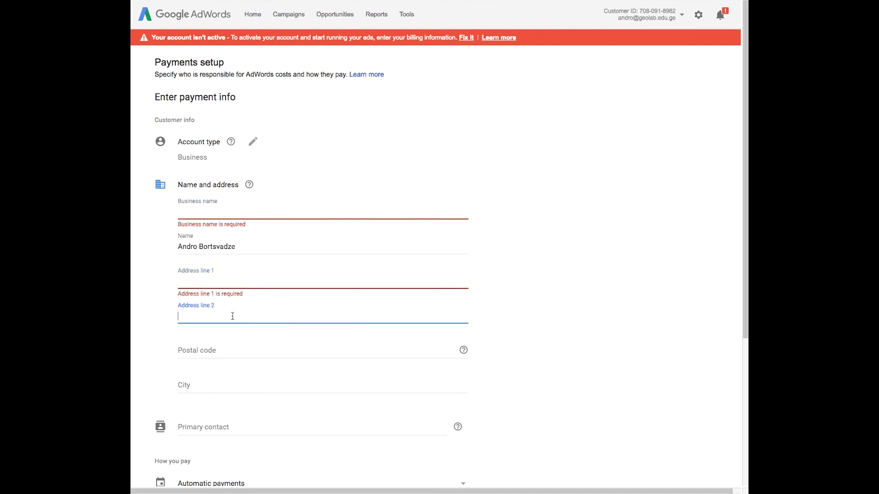
click(217, 246)
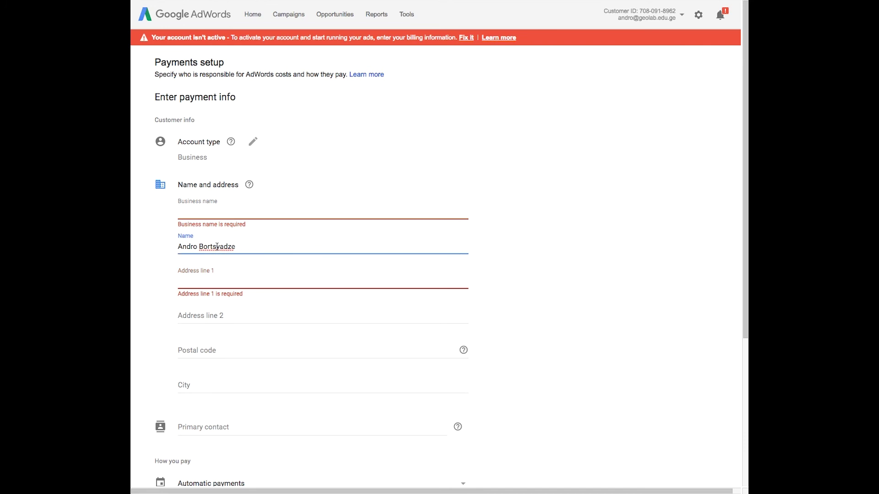
click(217, 201)
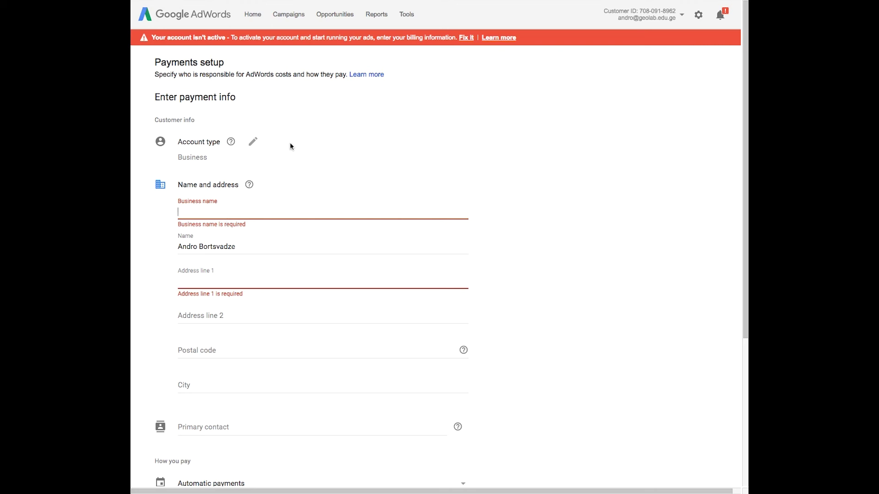
Step: Change the account type in the payments setup form to Individual
click(255, 143)
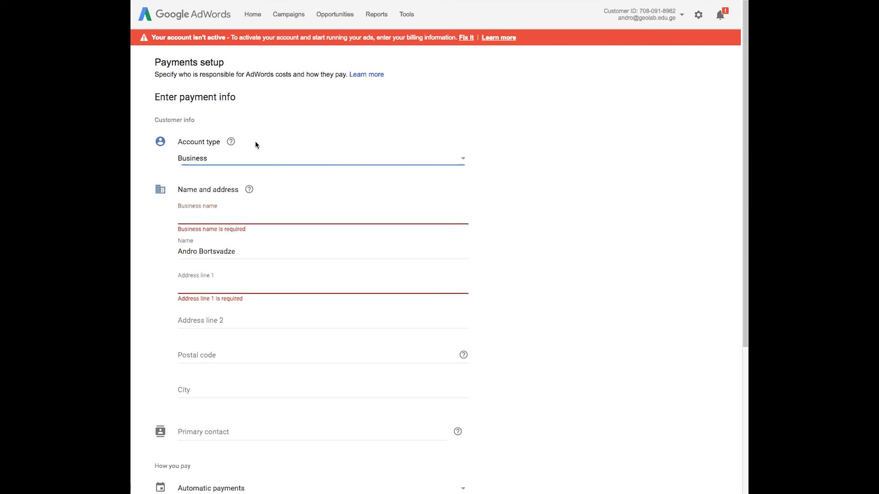
click(219, 156)
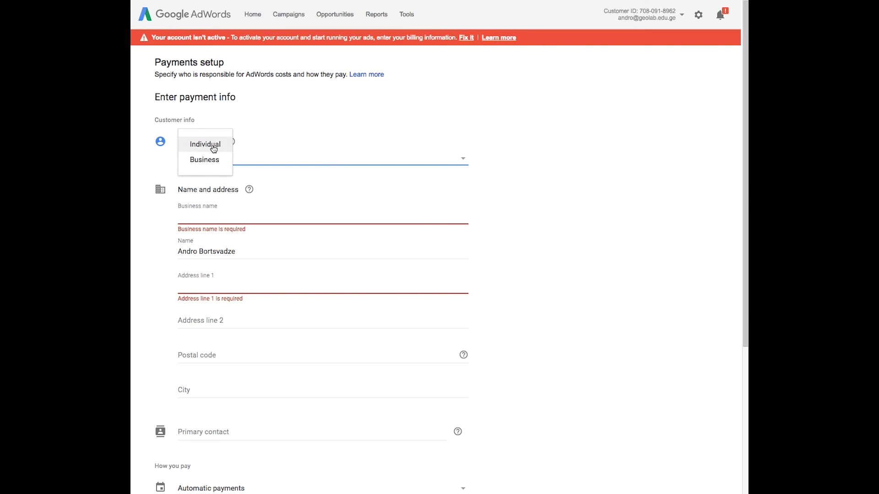
click(214, 149)
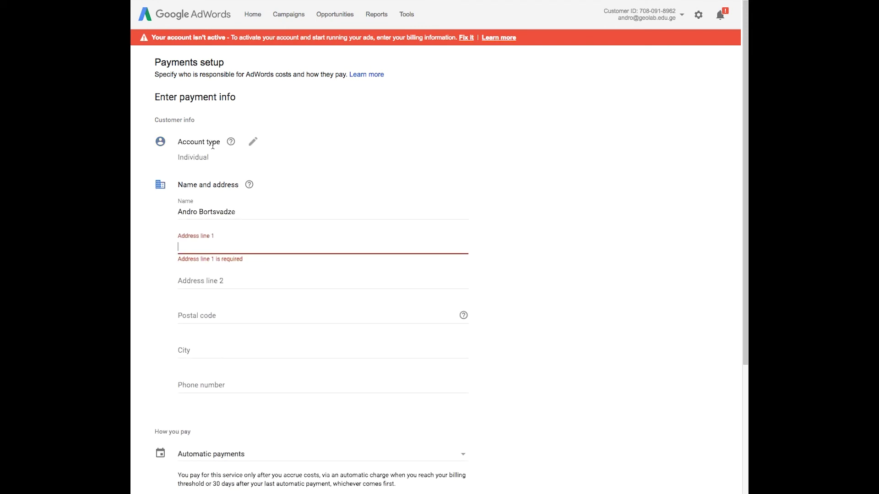
click(132, 261)
Step: Check the payment options, keeping Automatic payments, and review the card detail fields of the payment method
scroll(131, 262, down, 5)
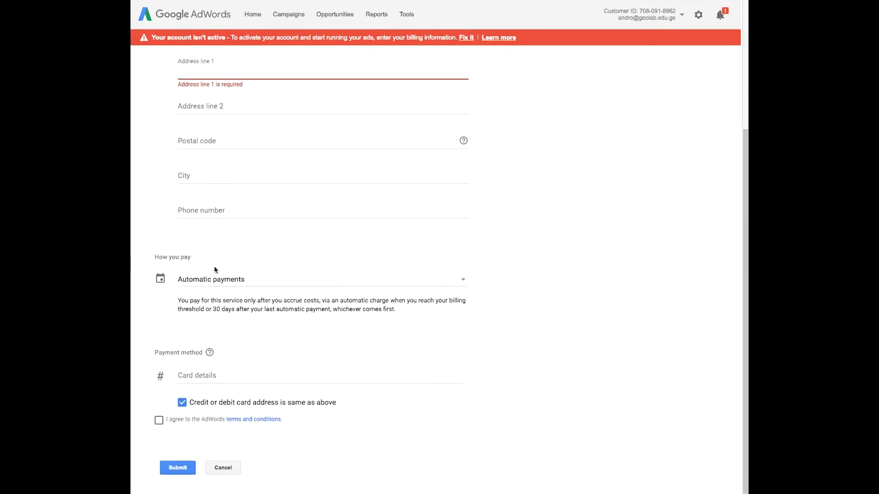
click(256, 283)
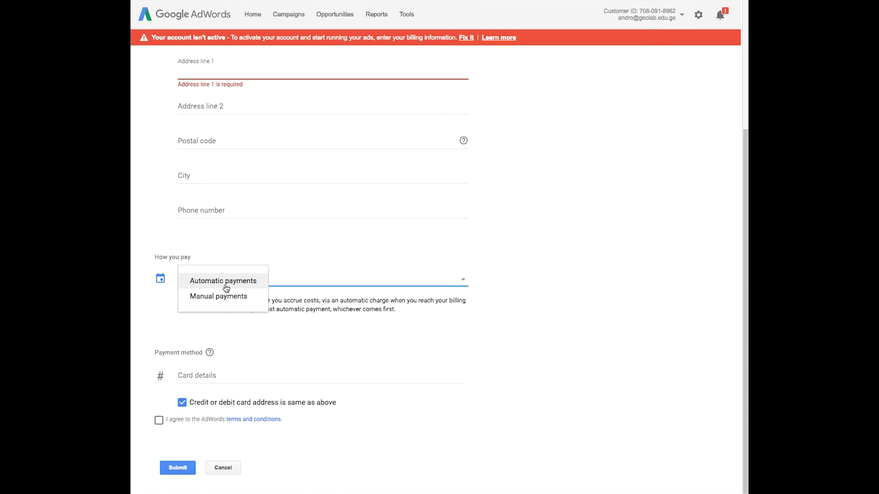
click(213, 286)
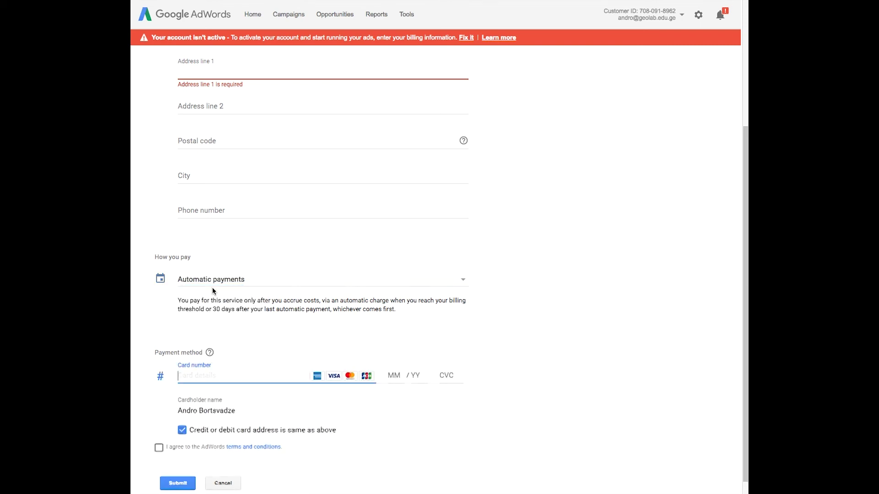
scroll(158, 312, down, 2)
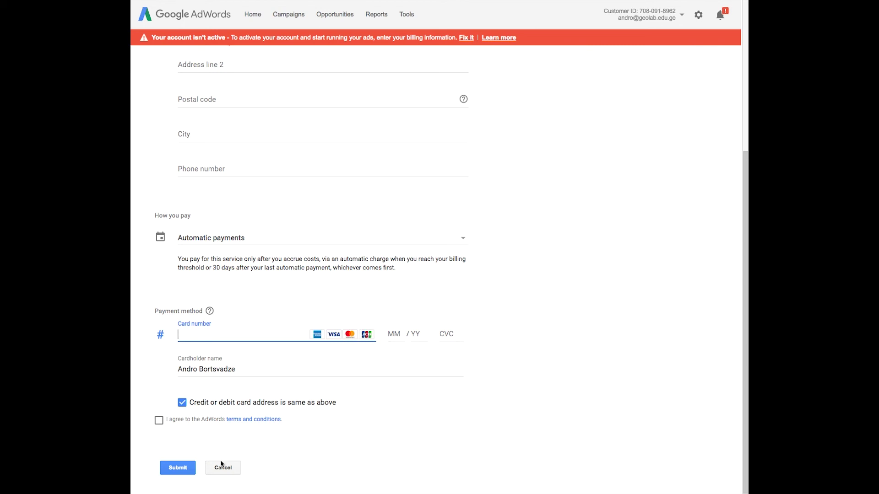
Step: Leave the payments setup for the campaign list and set the myhome.ge campaign's budget to $10.00 per day
click(291, 21)
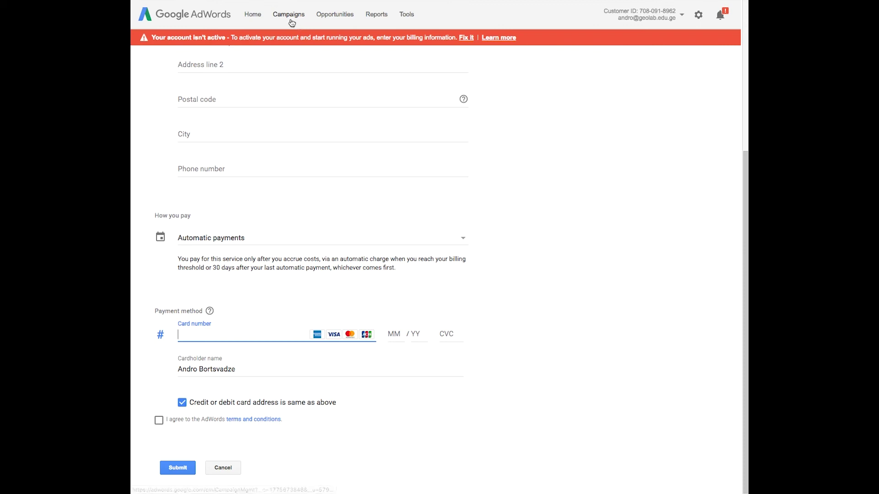
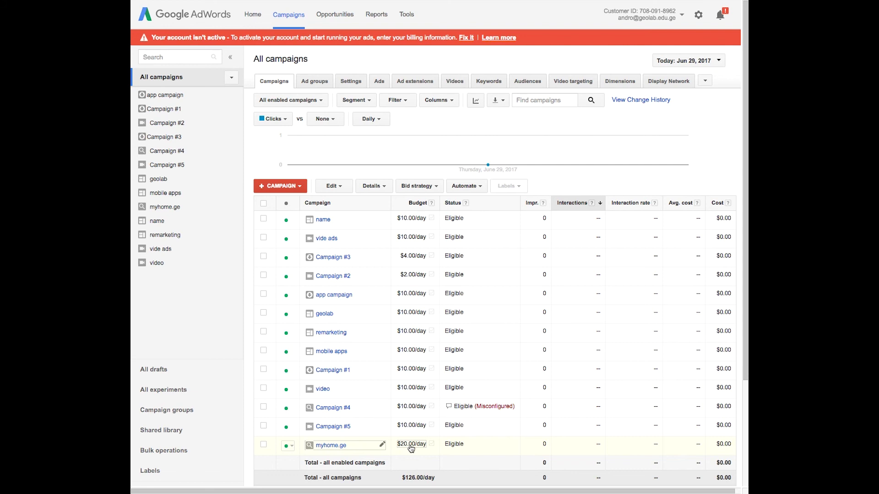
click(411, 447)
double_click(403, 447)
text(10)
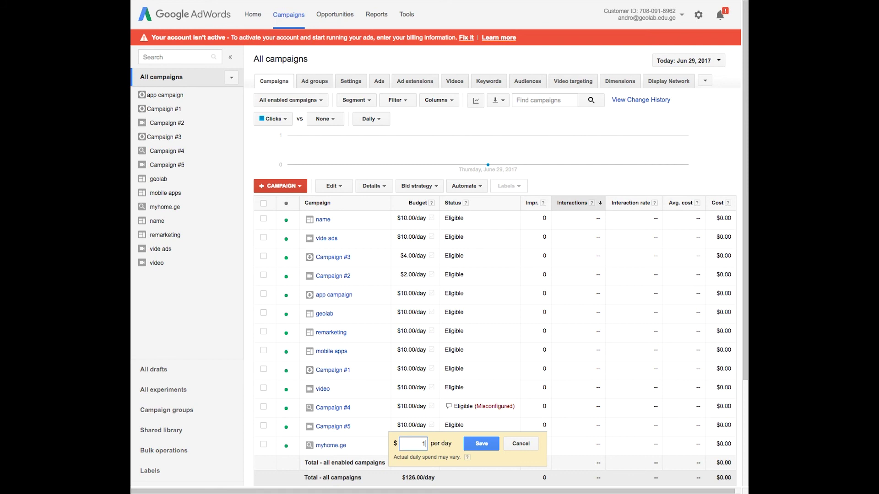
click(481, 443)
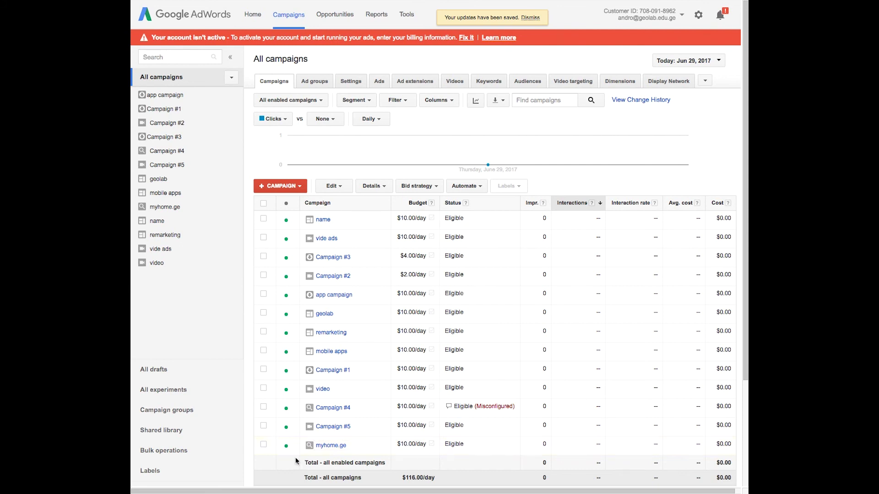
Step: Open the myhome.ge campaign to view its ad groups, and return to the list of all campaigns
click(335, 446)
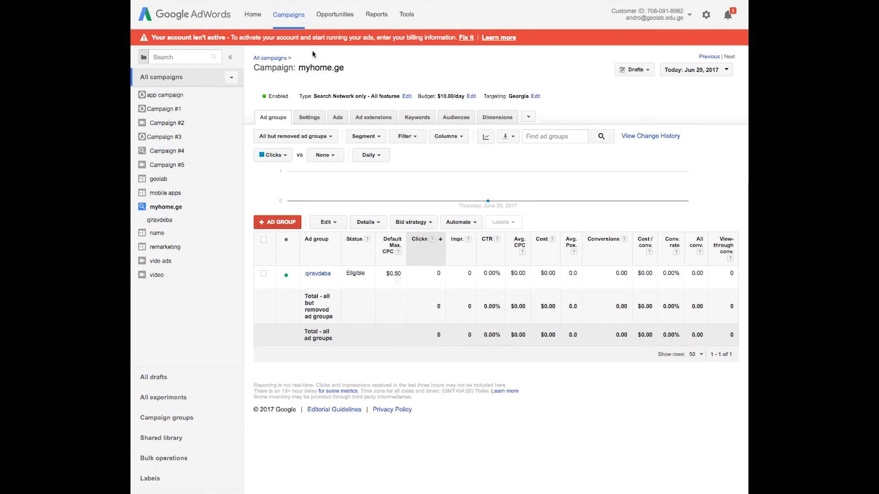
double_click(275, 67)
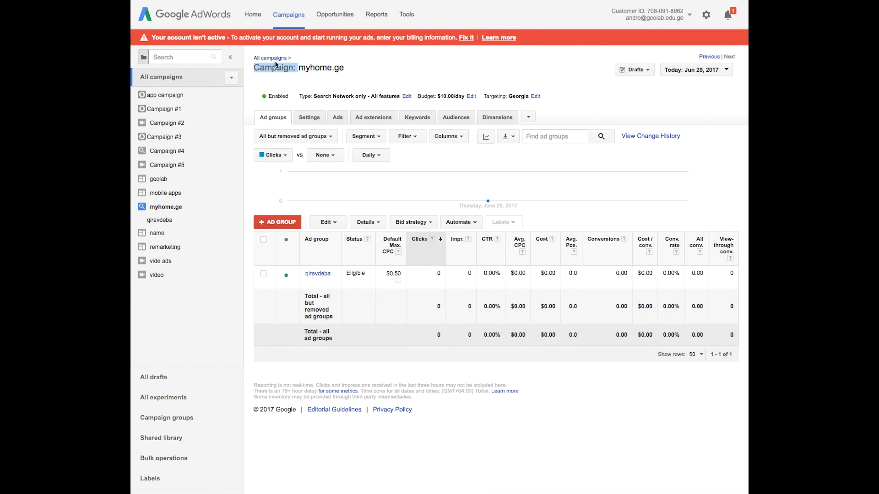
click(271, 58)
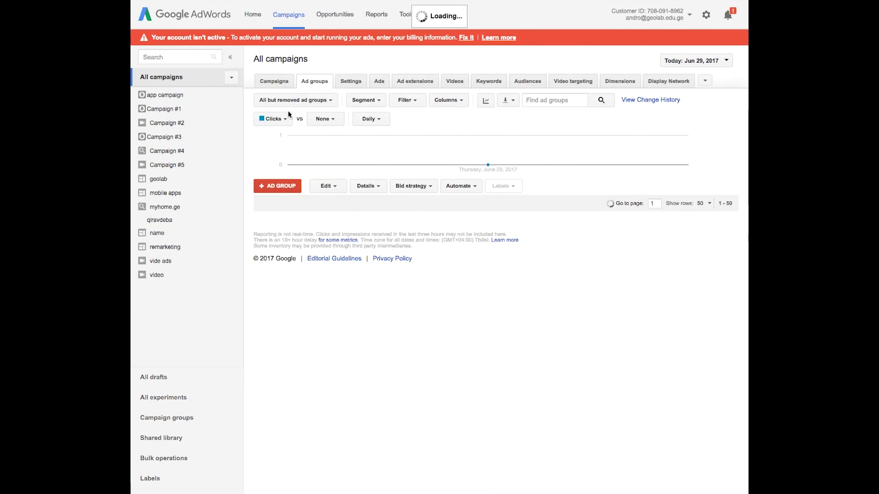
click(274, 83)
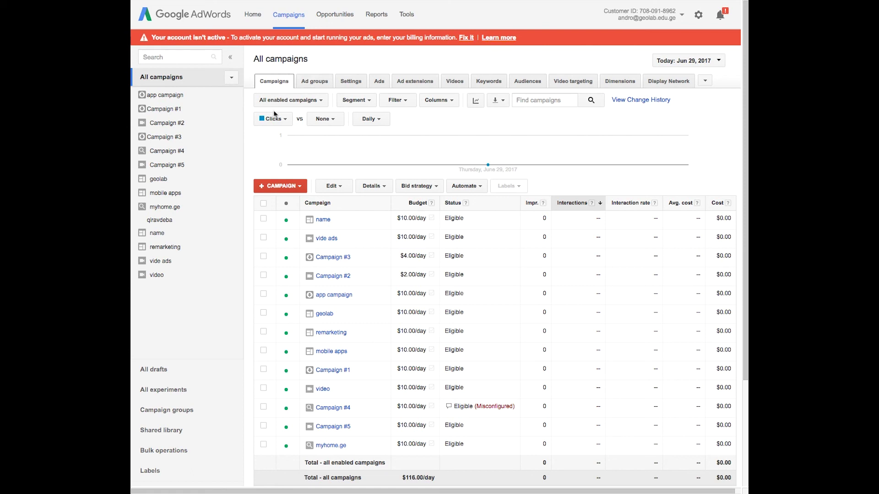
Step: Reopen the myhome.ge campaign and view the status options of the qiravdeba ad group without changing them
click(328, 448)
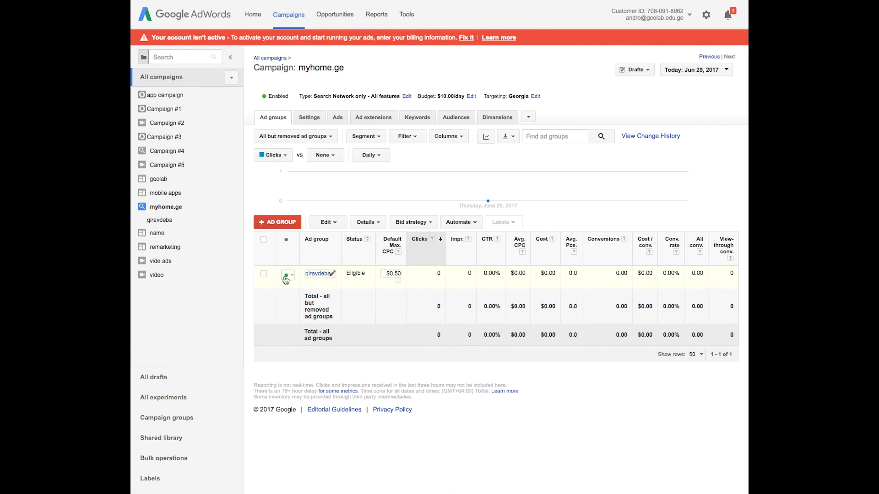
click(293, 275)
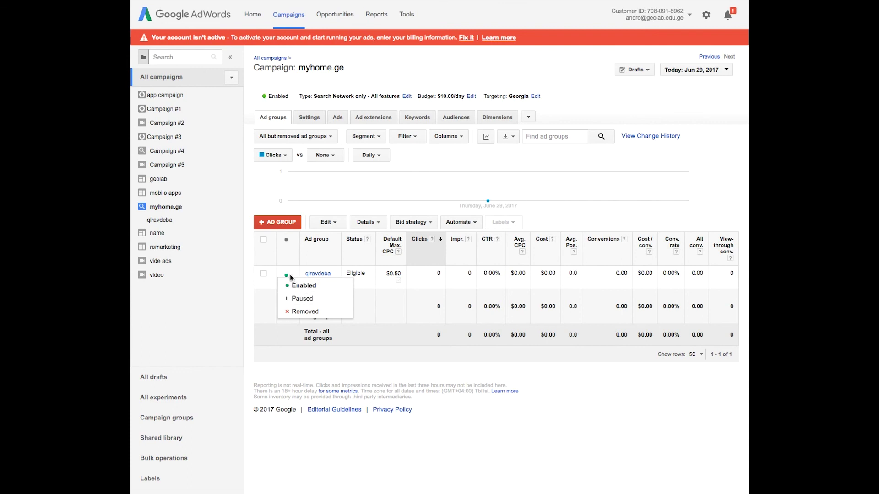
click(279, 364)
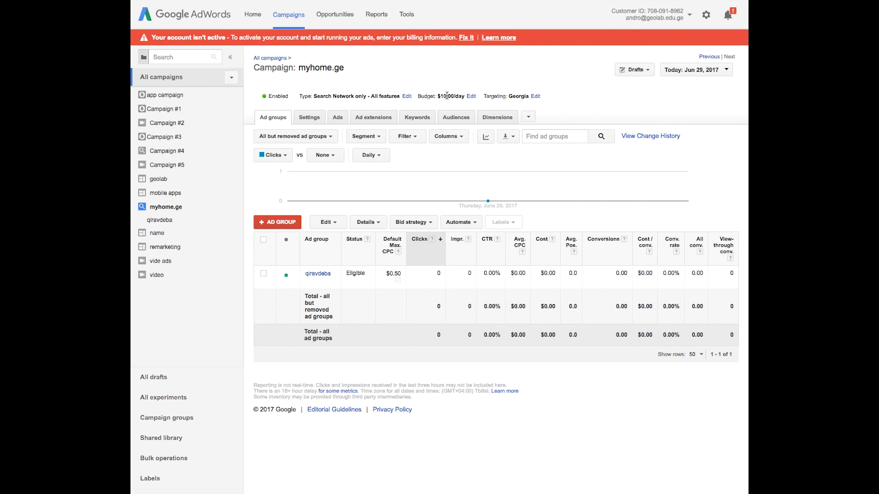
Step: Review all settings of the myhome.ge campaign, from type and networks down to the schedule and advanced options
click(304, 120)
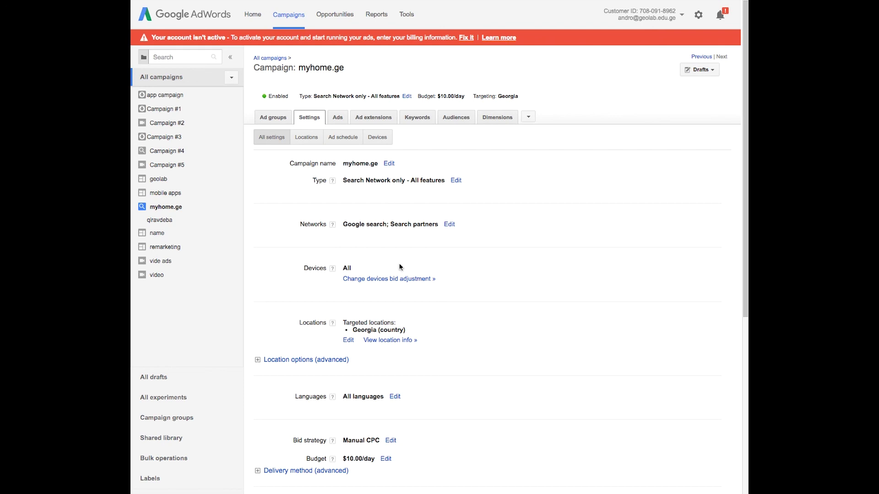
scroll(399, 265, down, 4)
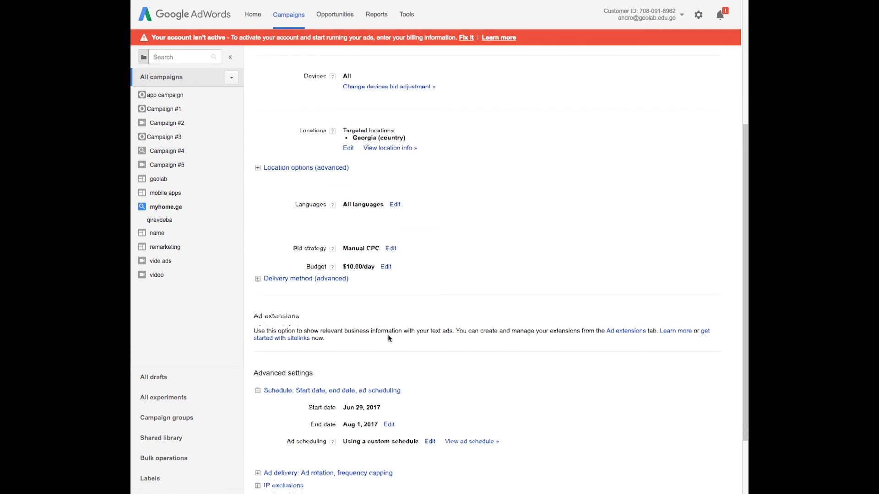
scroll(388, 338, down, 2)
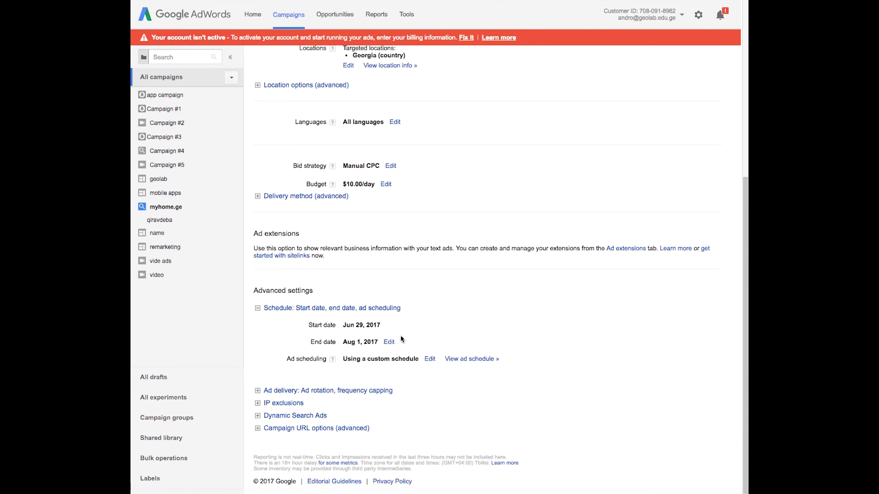
scroll(336, 230, up, 1)
scroll(336, 230, up, 5)
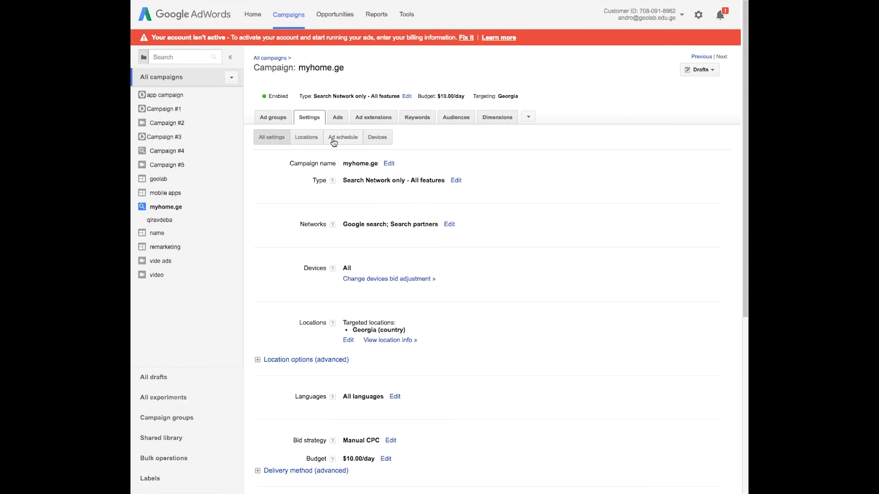
Step: Return to the campaign's ad groups, and check the review status of its ad in the list of ads
click(276, 120)
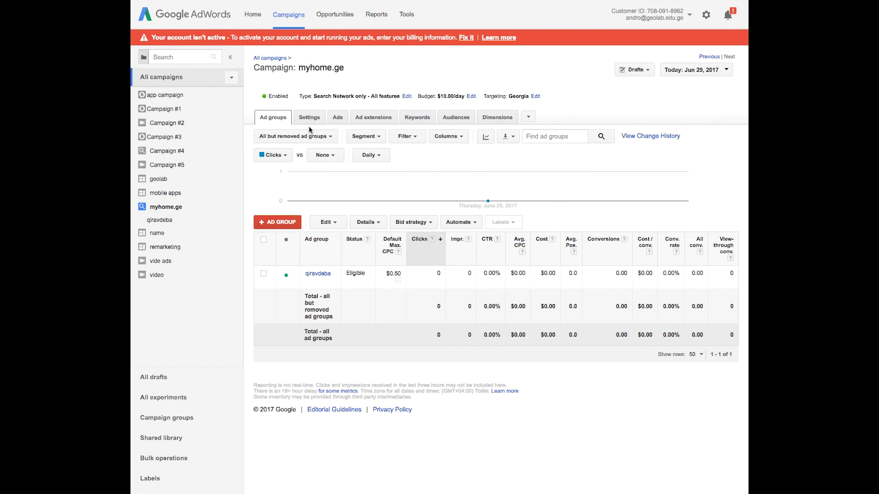
click(338, 120)
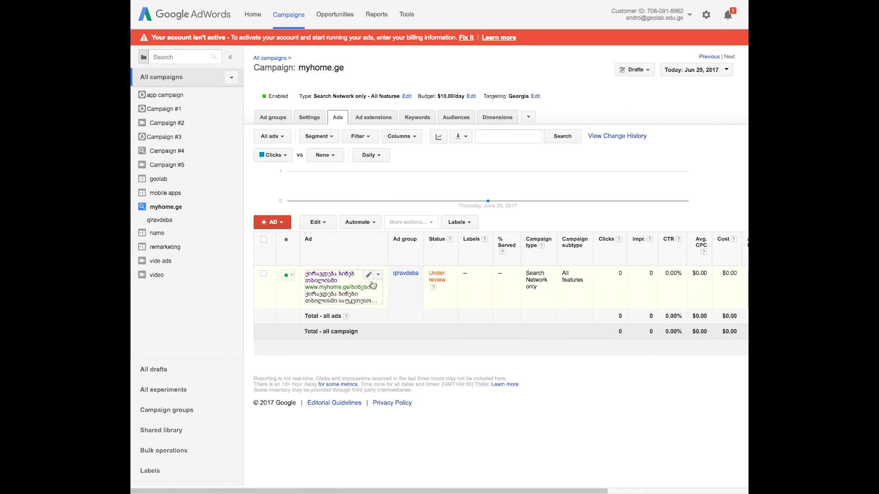
triple_click(446, 279)
double_click(437, 273)
click(445, 279)
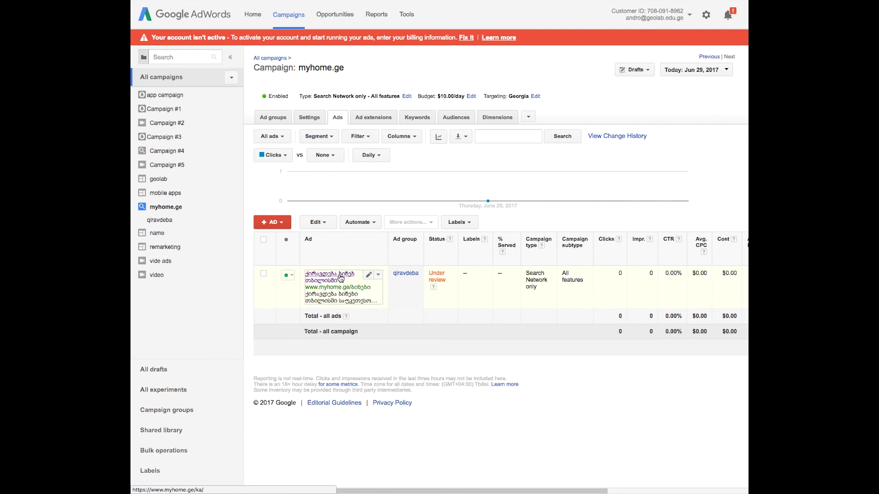
Step: Open the qiravdeba ad for editing, look over its text and callout fields, and save it
click(368, 274)
click(341, 326)
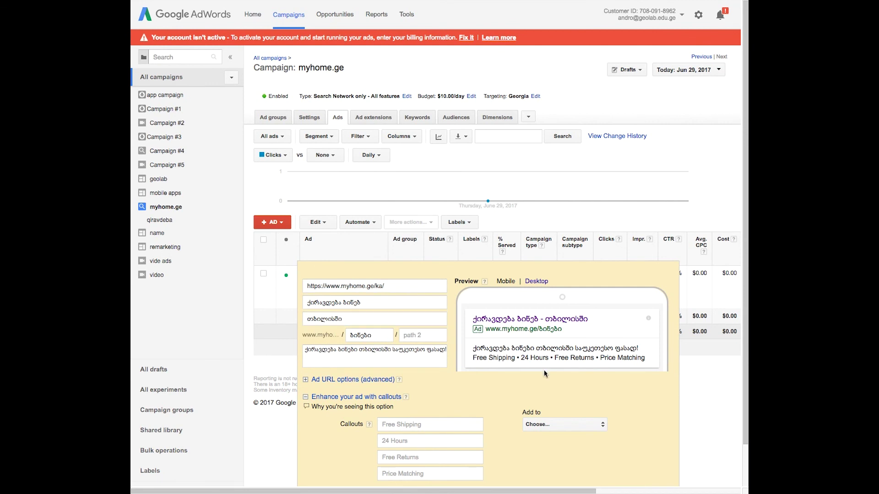
scroll(468, 382, down, 1)
click(321, 472)
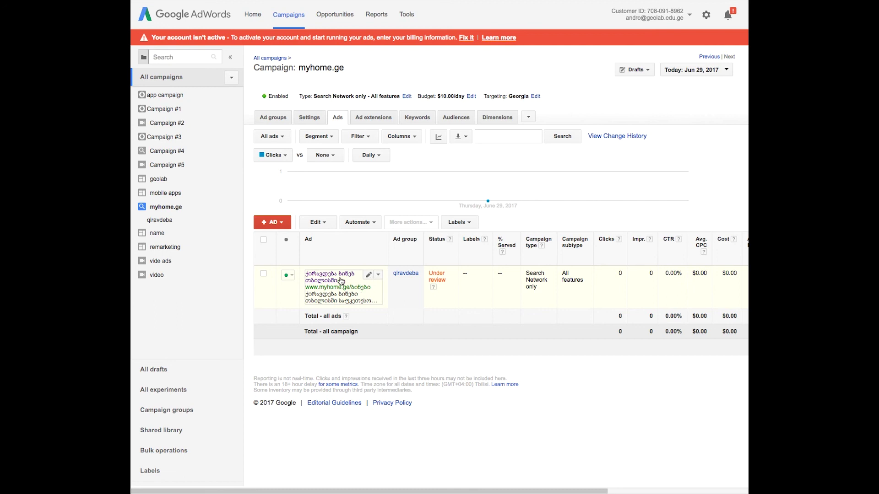
Step: Reopen the qiravdeba ad for editing, accept the edit notice, look over its fields, and leave without saving
click(371, 277)
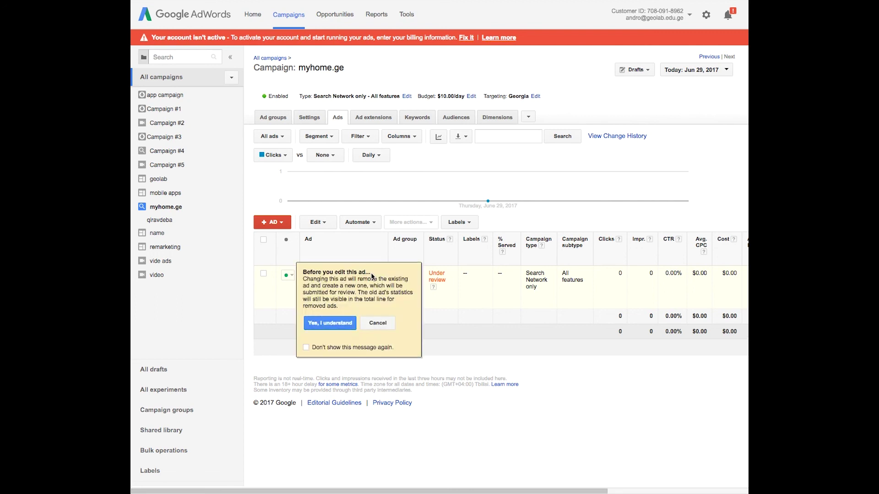
click(308, 372)
click(344, 318)
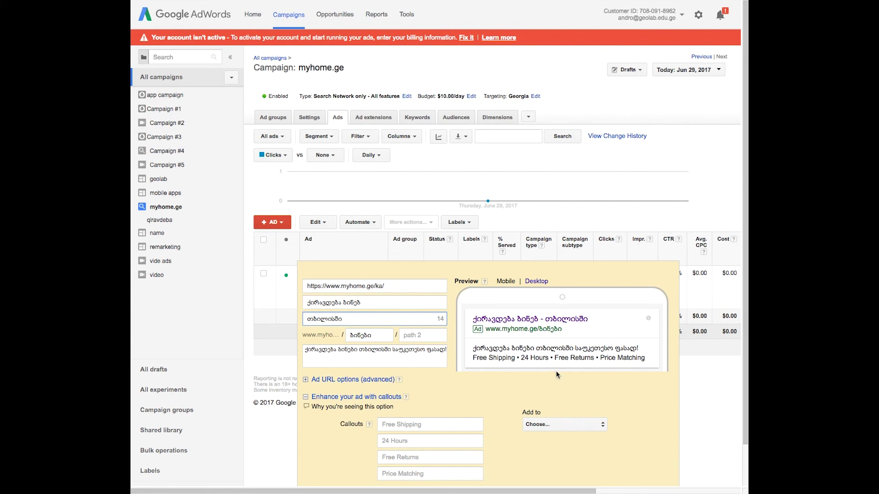
scroll(554, 372, down, 2)
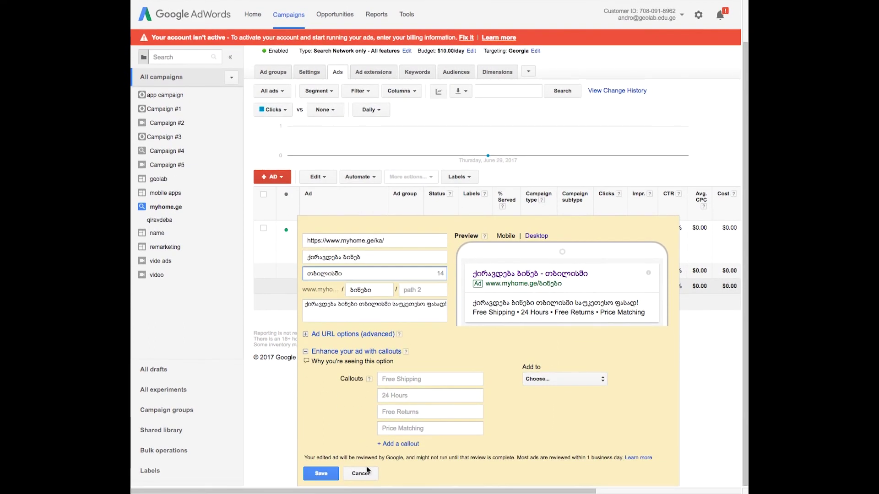
click(366, 472)
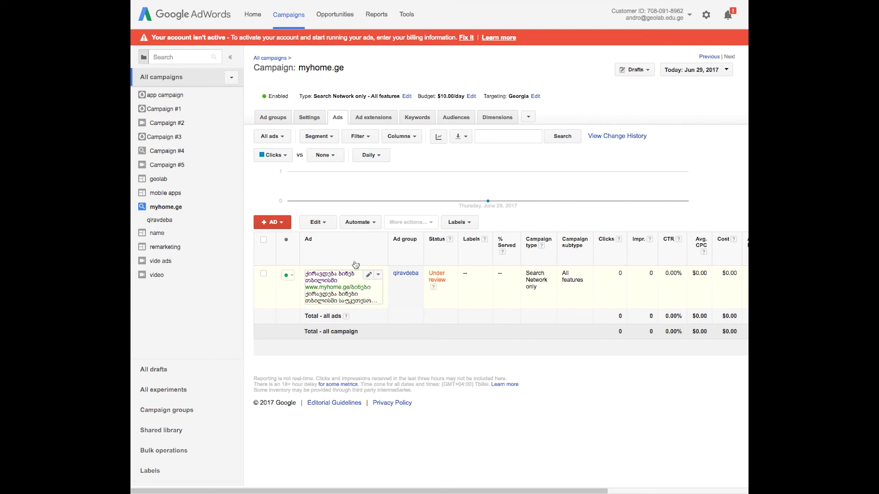
Step: View the myhome.ge campaign's ad extensions, switching from price extensions to sitelinks extensions
click(379, 117)
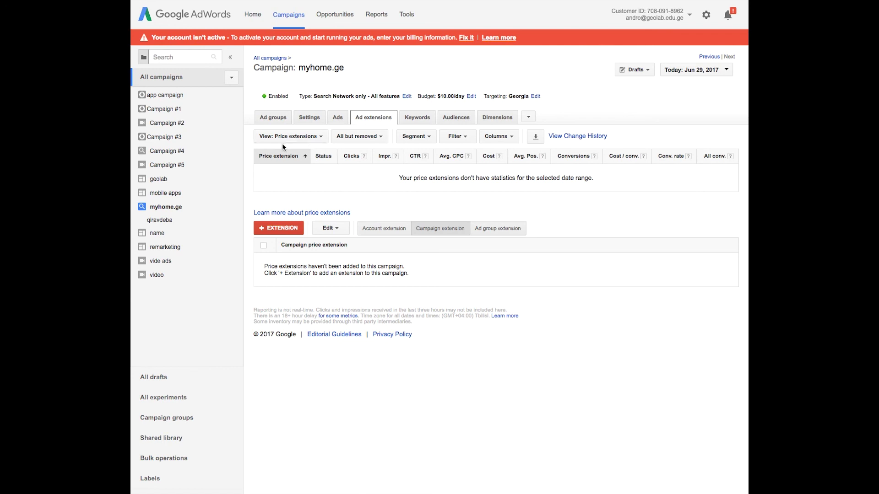
click(314, 137)
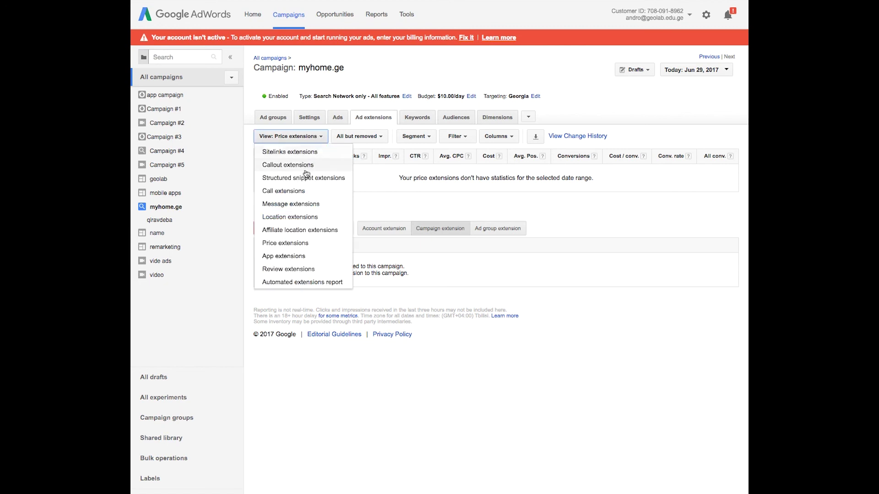
click(290, 152)
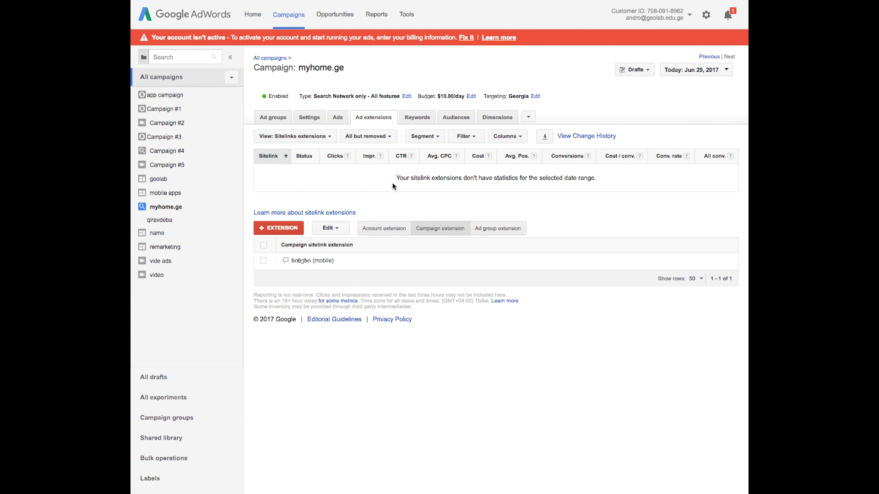
Step: In the myhome.ge campaign's keywords, set the maximum CPC of the keyword ბინების ყიდვა to $1.00
click(408, 118)
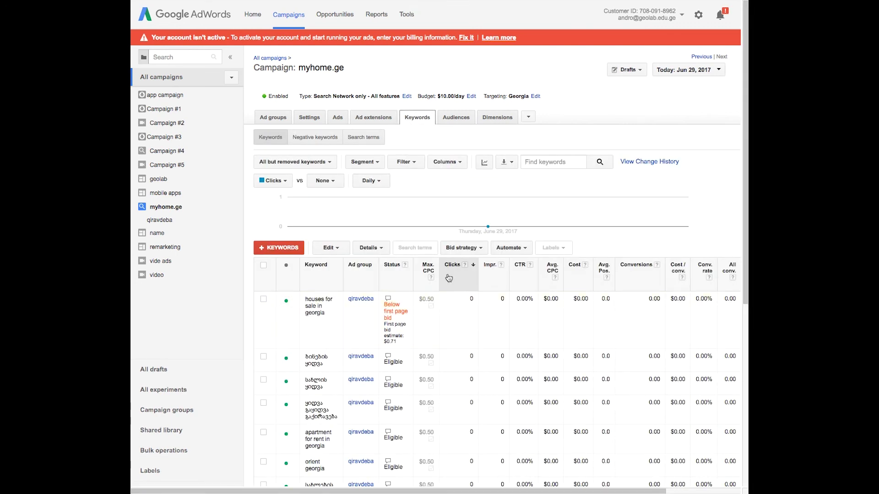
scroll(455, 324, down, 4)
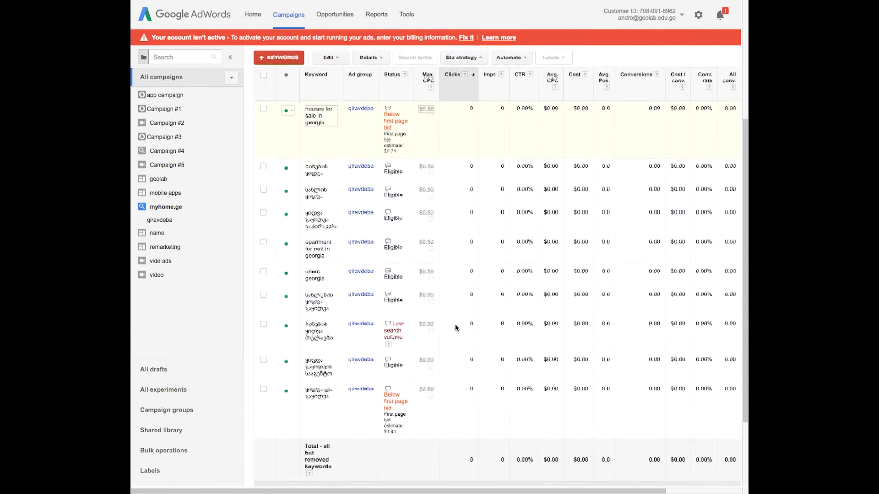
scroll(455, 324, down, 2)
scroll(455, 239, up, 2)
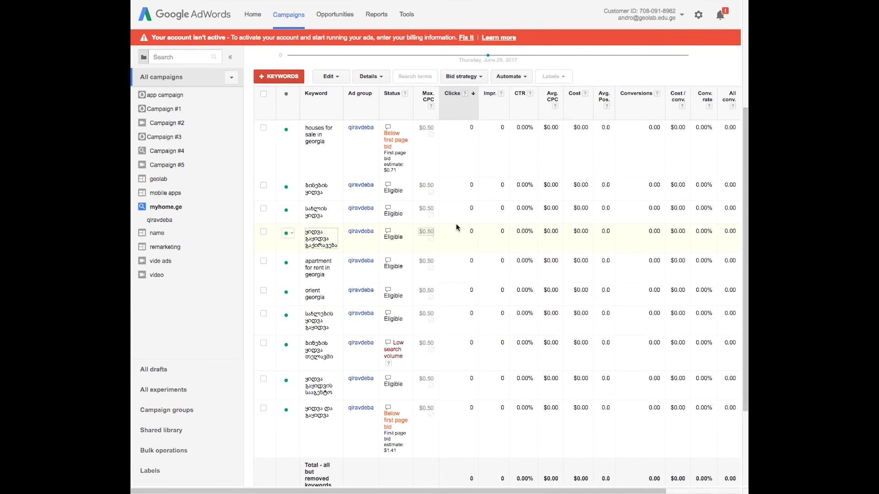
scroll(456, 223, up, 1)
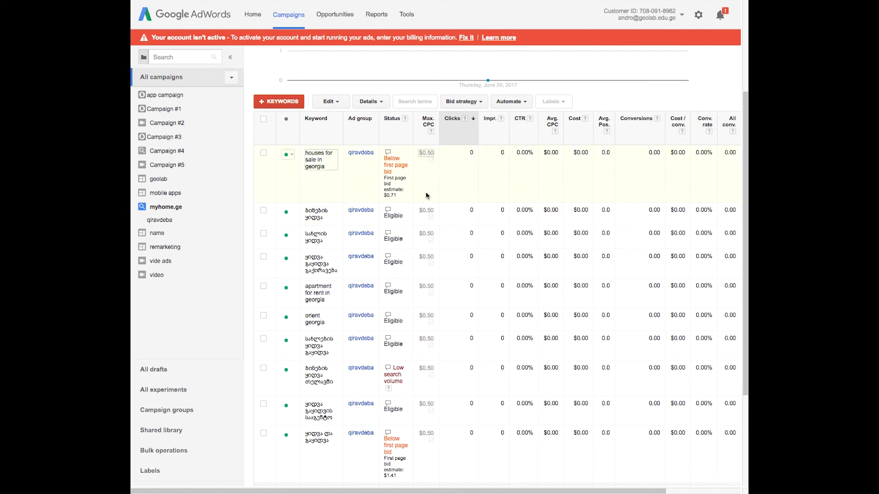
click(426, 211)
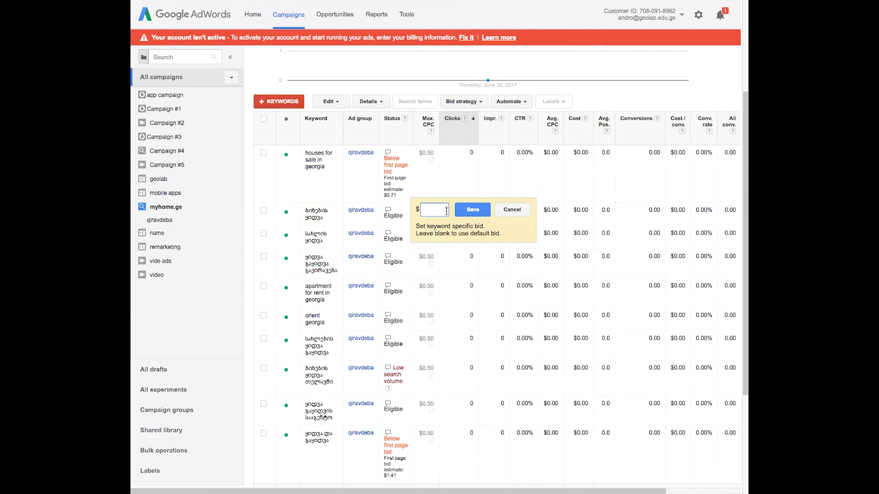
text(1)
click(473, 209)
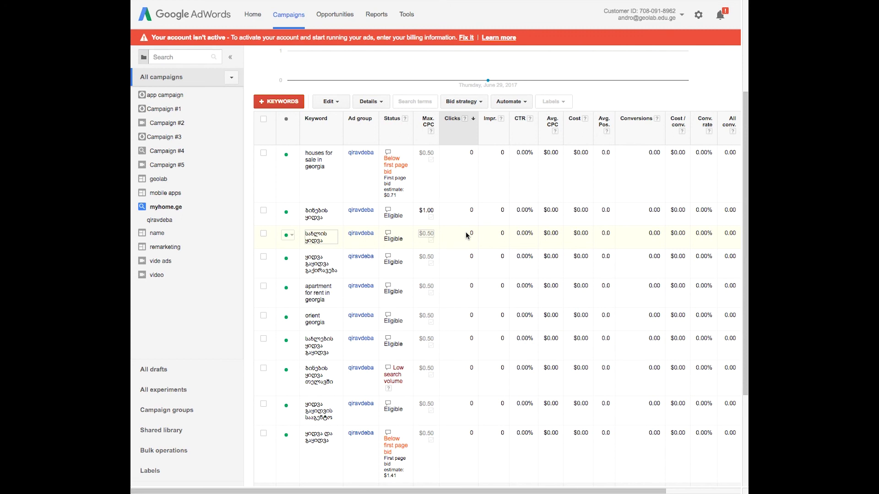
Step: Examine the campaign's negative keywords and its search terms report, ending on the negative keywords
scroll(443, 204, up, 4)
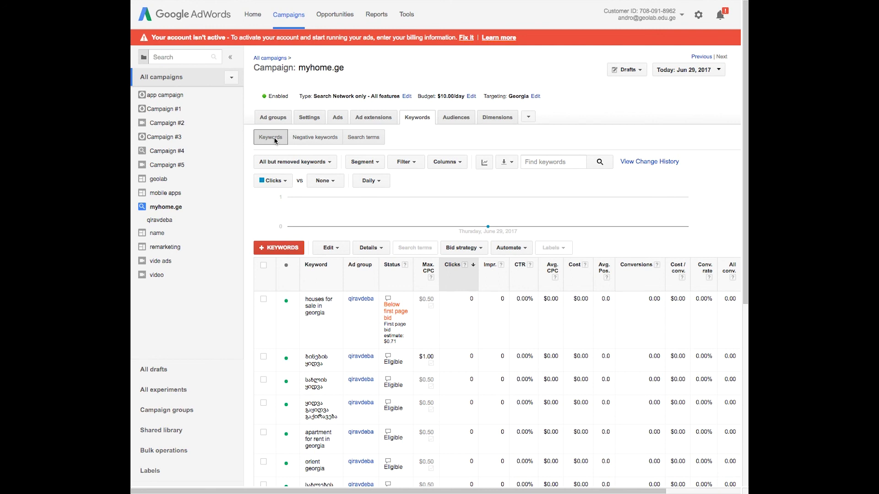
click(309, 143)
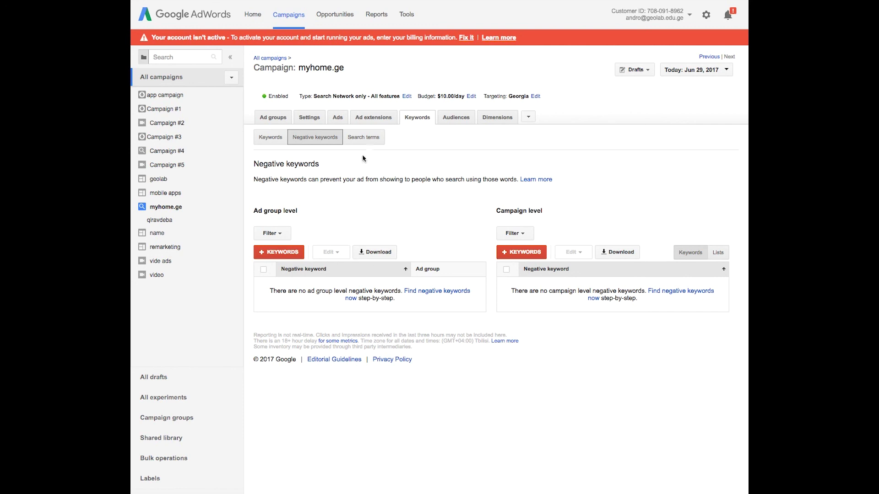
click(369, 139)
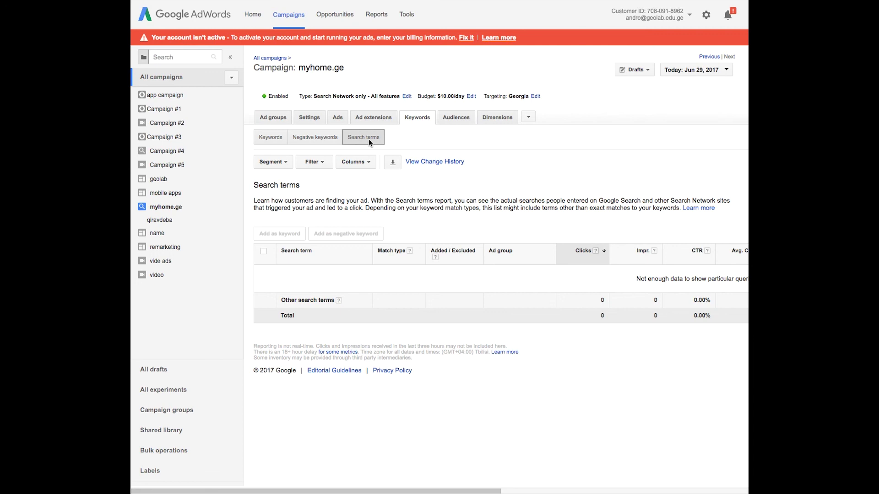
click(310, 144)
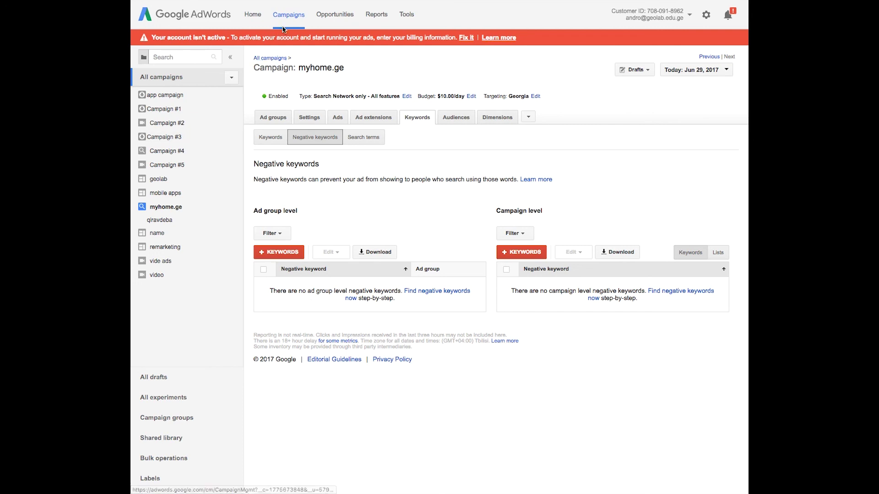
Step: Return to the overview of all campaigns and review the budgets and statuses of the listed campaigns
click(270, 58)
click(269, 80)
scroll(316, 325, down, 1)
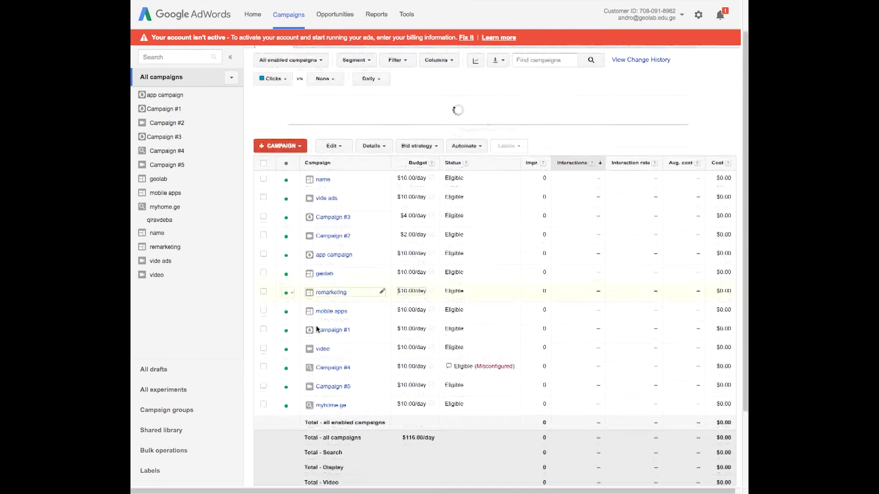
scroll(316, 325, down, 2)
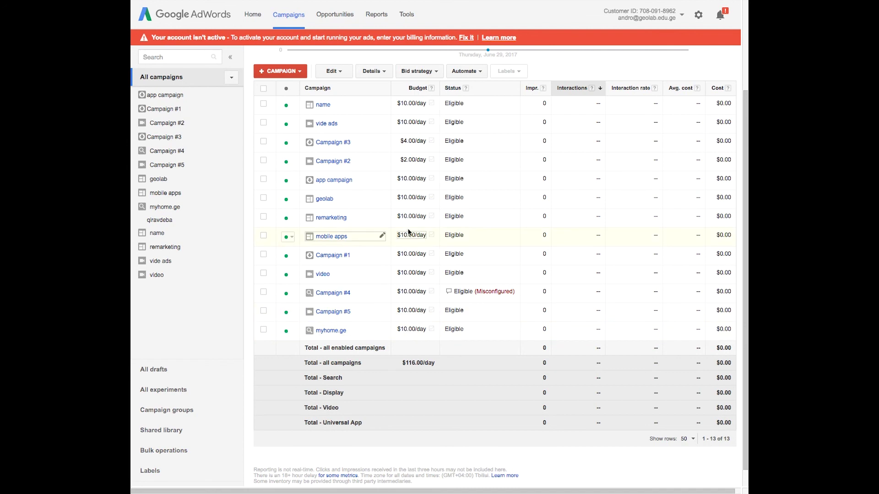
scroll(409, 232, up, 3)
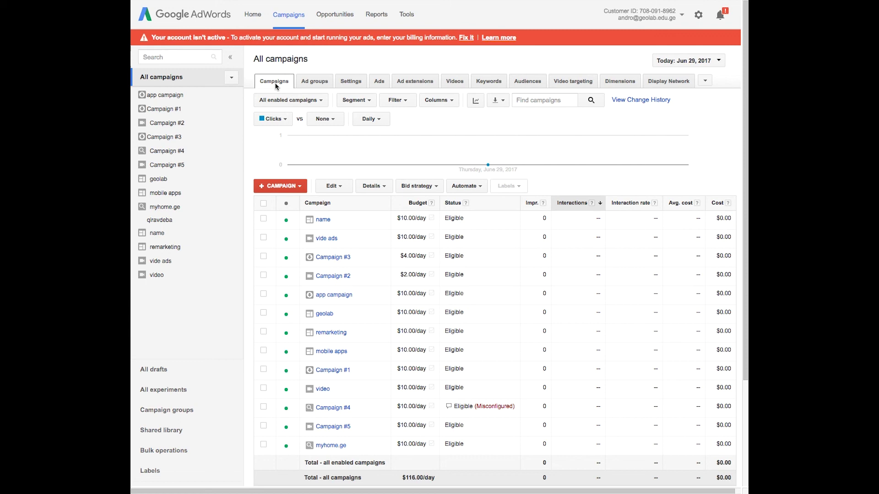
mouse_move(447, 3)
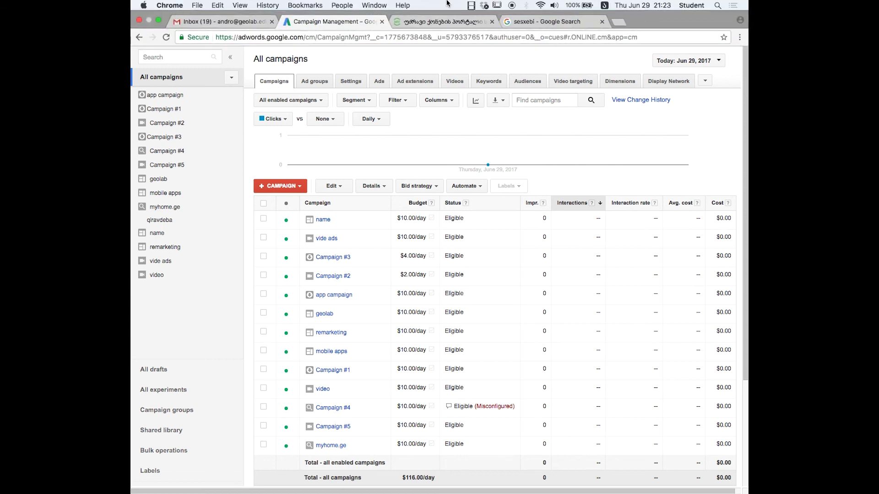